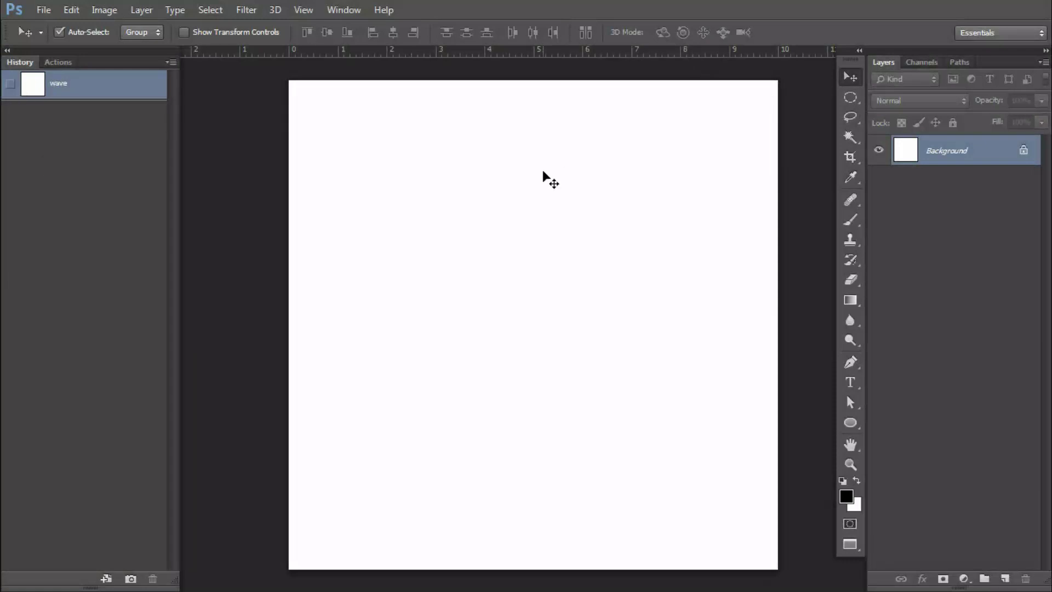
# - Check the image size, then add a new empty layer named 'main photo'
pyautogui.hotkey('ctrl', 'alt', 'i')
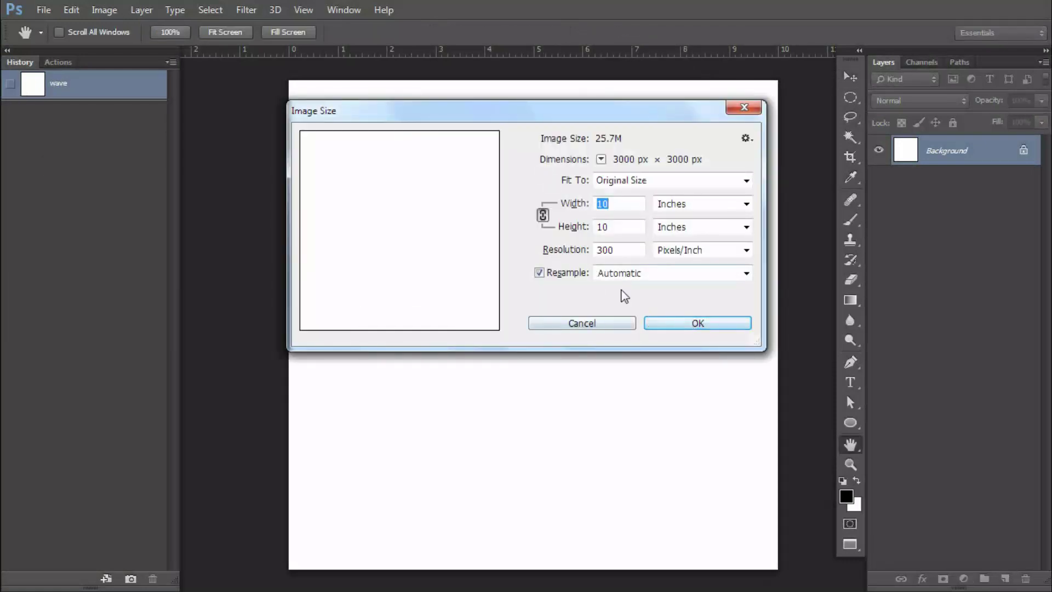
pyautogui.click(598, 325)
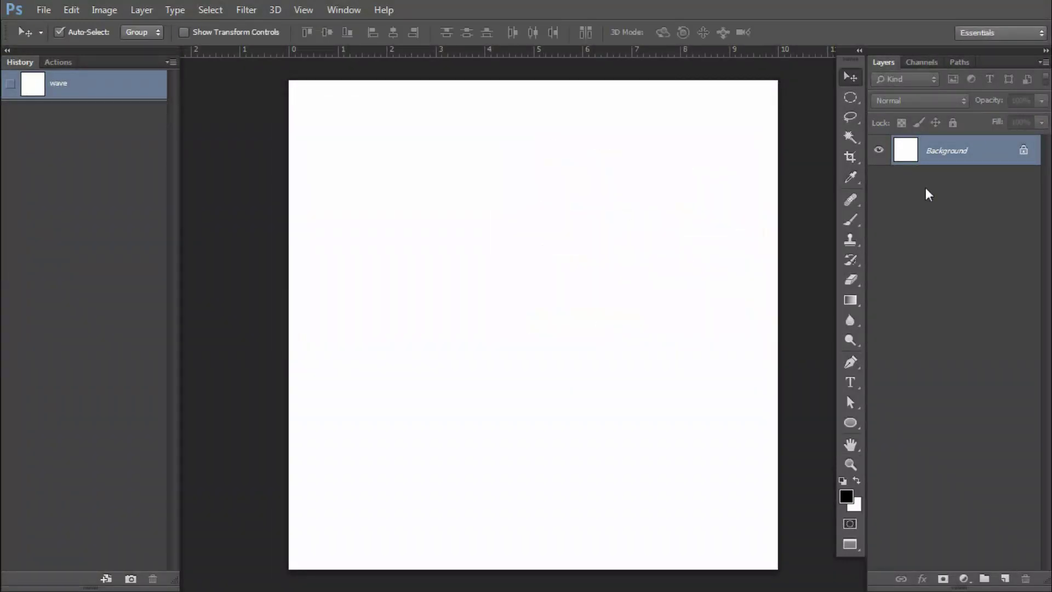
pyautogui.hotkey('ctrl', 'shift', 'n')
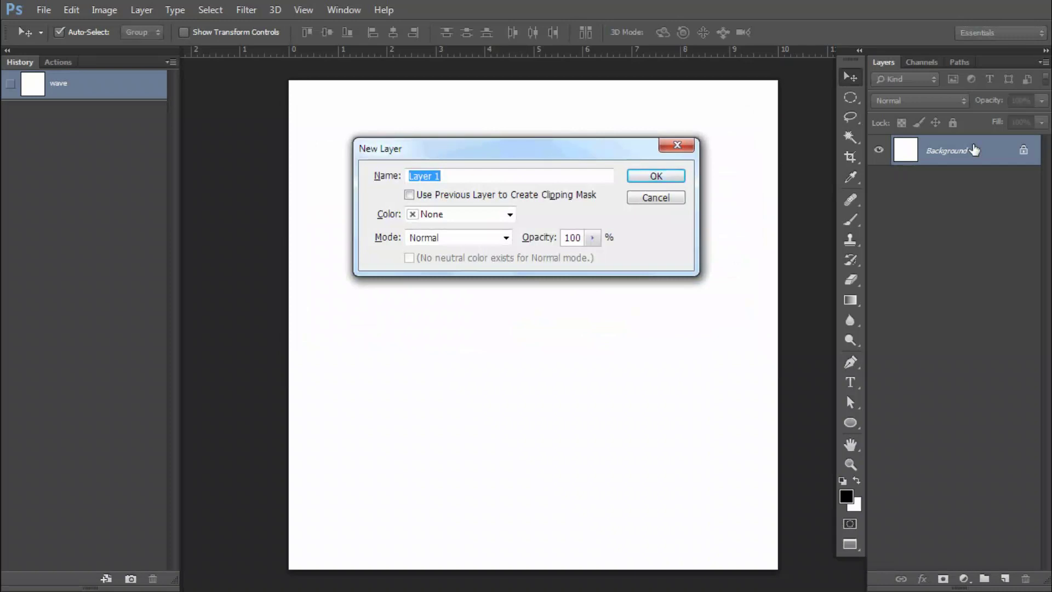
pyautogui.write('main photo')
pyautogui.press('Return')
# - Convert 'main photo' to a smart object and open its contents for editing
pyautogui.rightClick(975, 146)
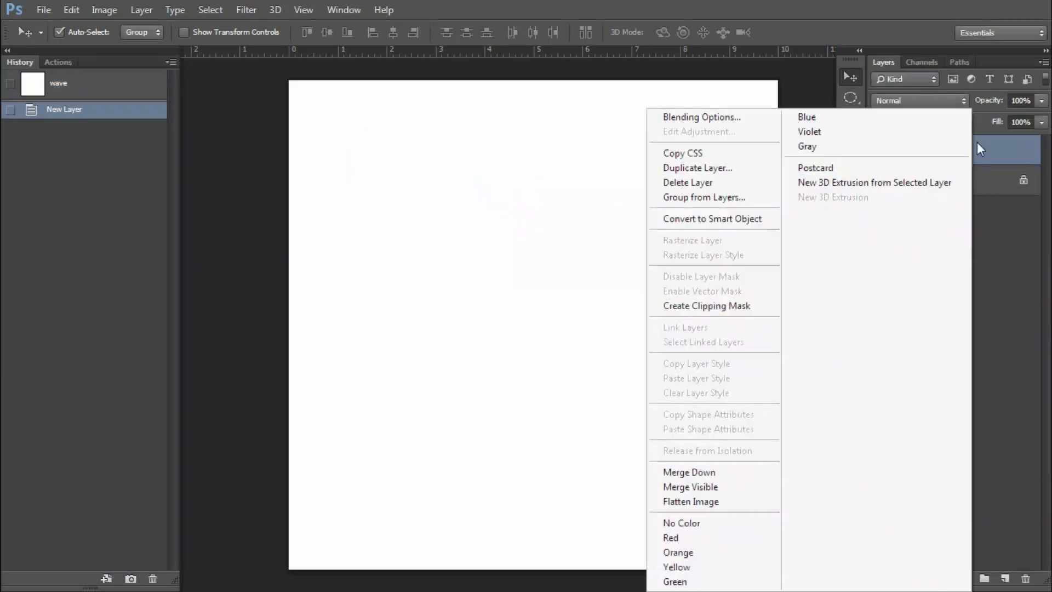
pyautogui.click(704, 219)
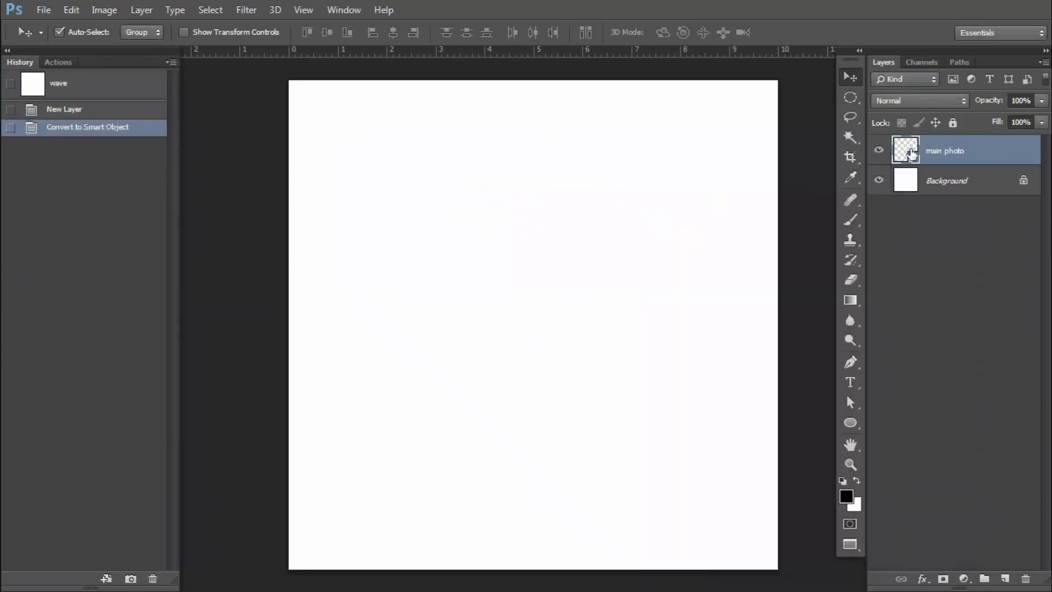
pyautogui.doubleClick(911, 154)
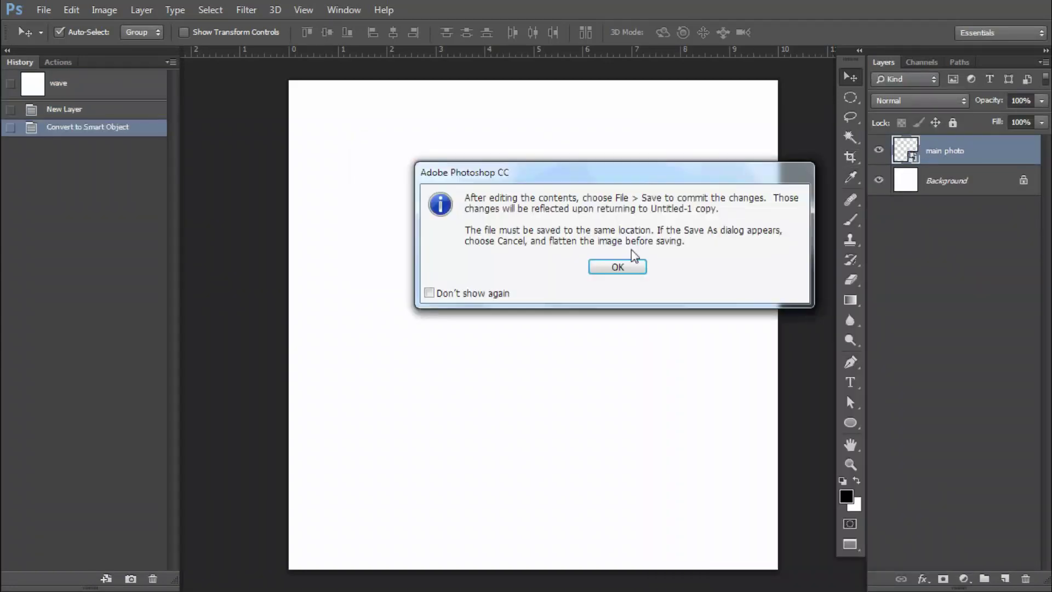
pyautogui.click(612, 266)
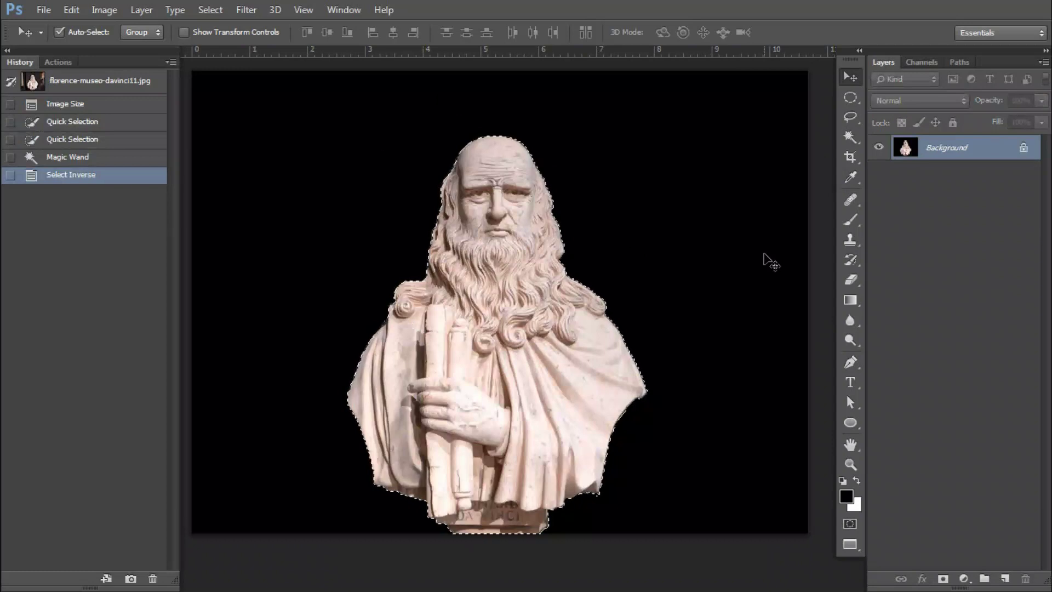
# - Paste the cut-out bust into the smart object and scale it to about 162%
pyautogui.hotkey('ctrl', 'Tab')
pyautogui.hotkey('ctrl', 'v')
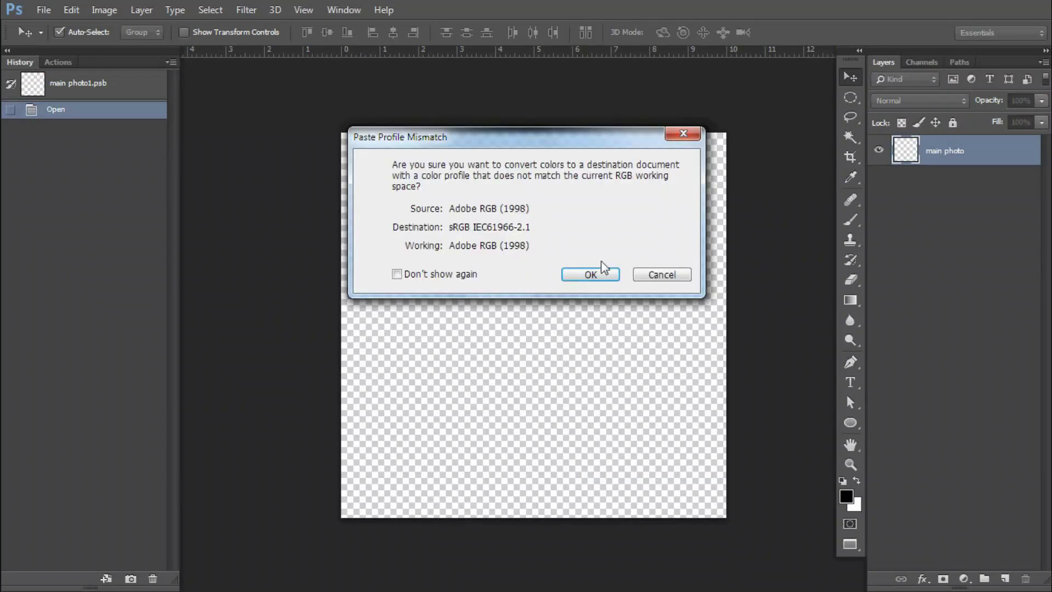
pyautogui.click(583, 272)
pyautogui.hotkey('ctrl', 't')
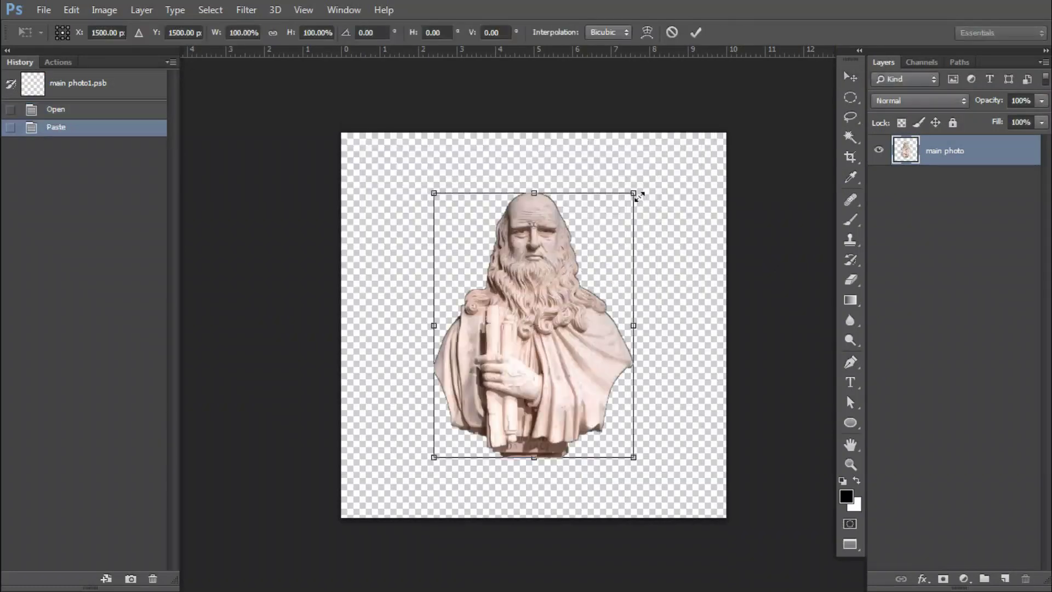
pyautogui.moveTo(634, 191); pyautogui.dragTo(674, 130)
pyautogui.moveTo(620, 192); pyautogui.dragTo(615, 246)
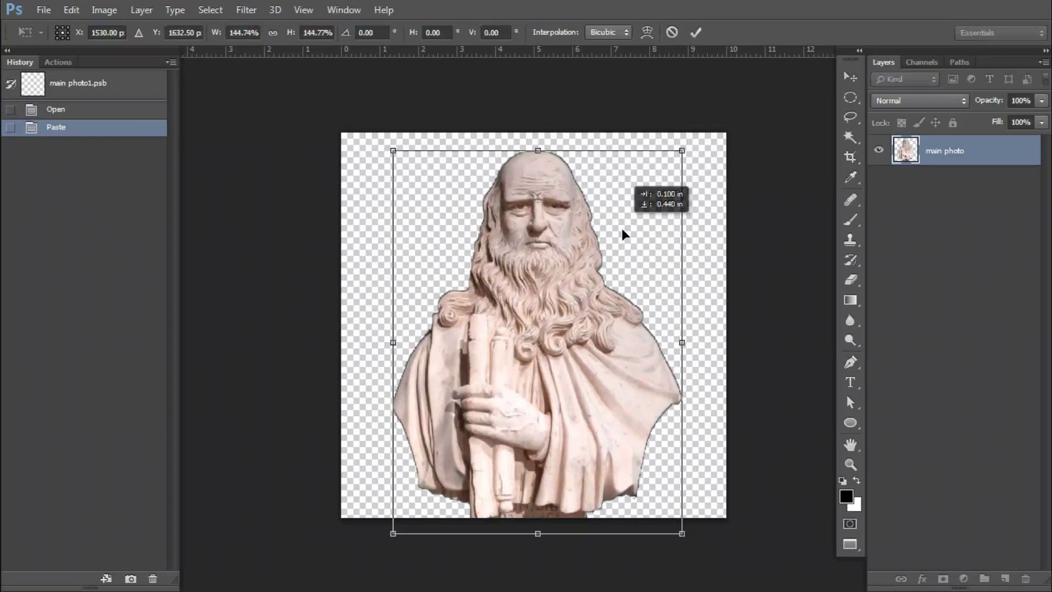
pyautogui.moveTo(666, 189); pyautogui.dragTo(682, 166)
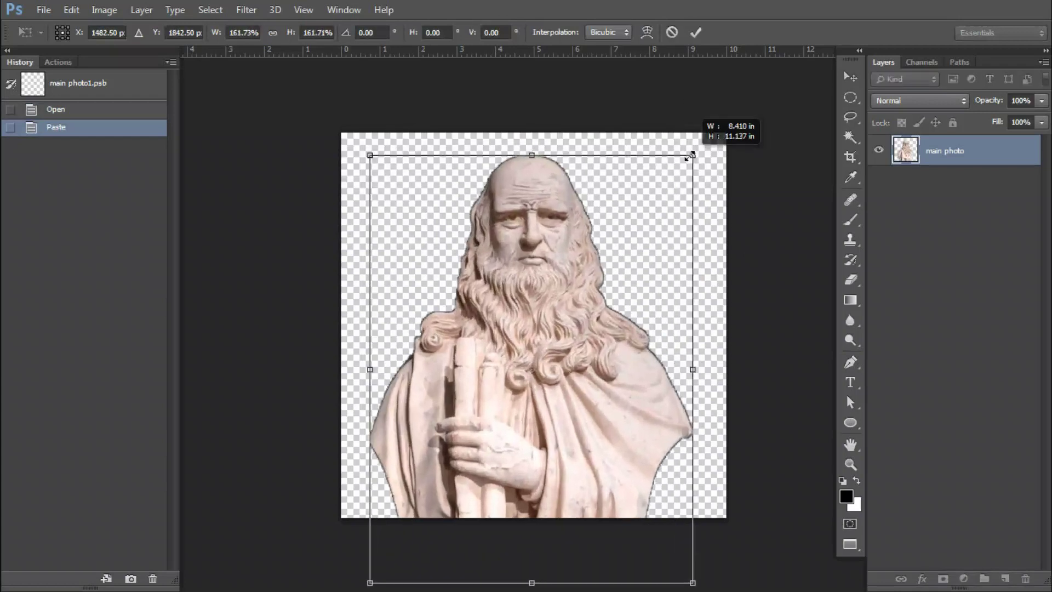
pyautogui.moveTo(593, 225); pyautogui.dragTo(596, 202)
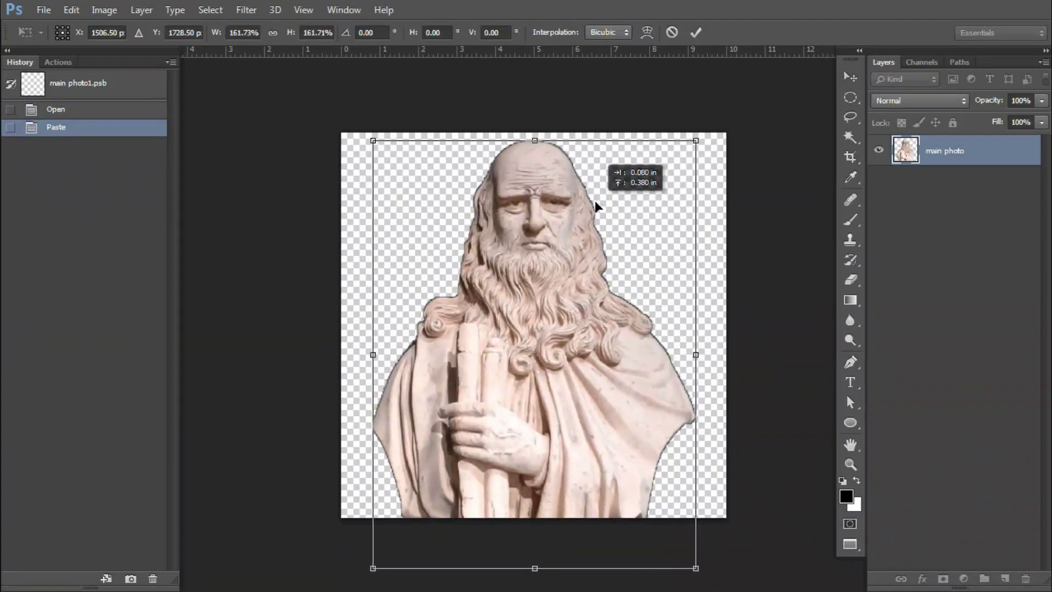
pyautogui.press('Return')
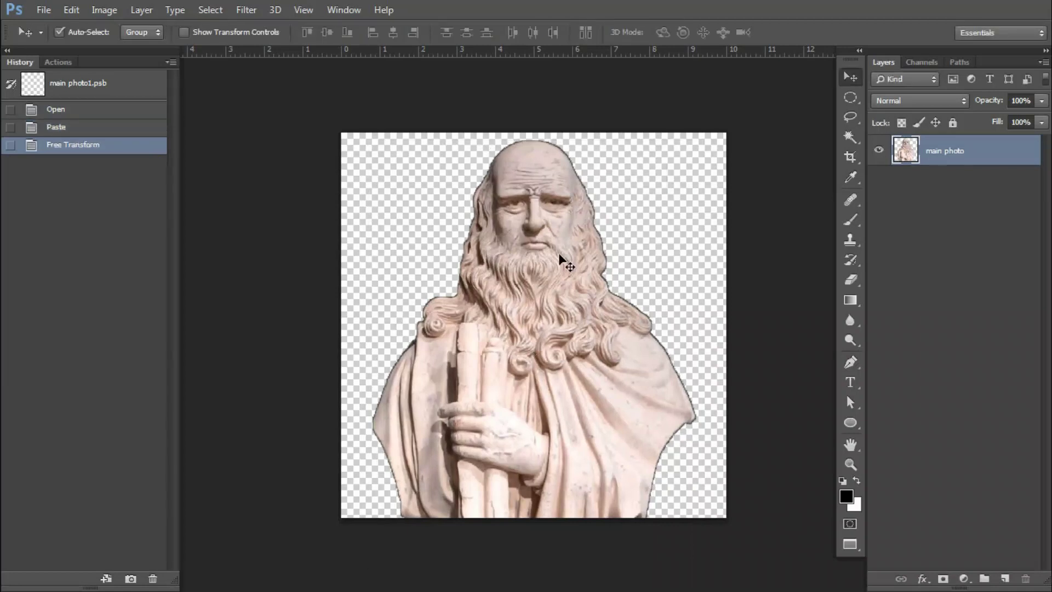
# - Centre the bust horizontally on the canvas, then close and save the smart object
pyautogui.hotkey('ctrl', 'a')
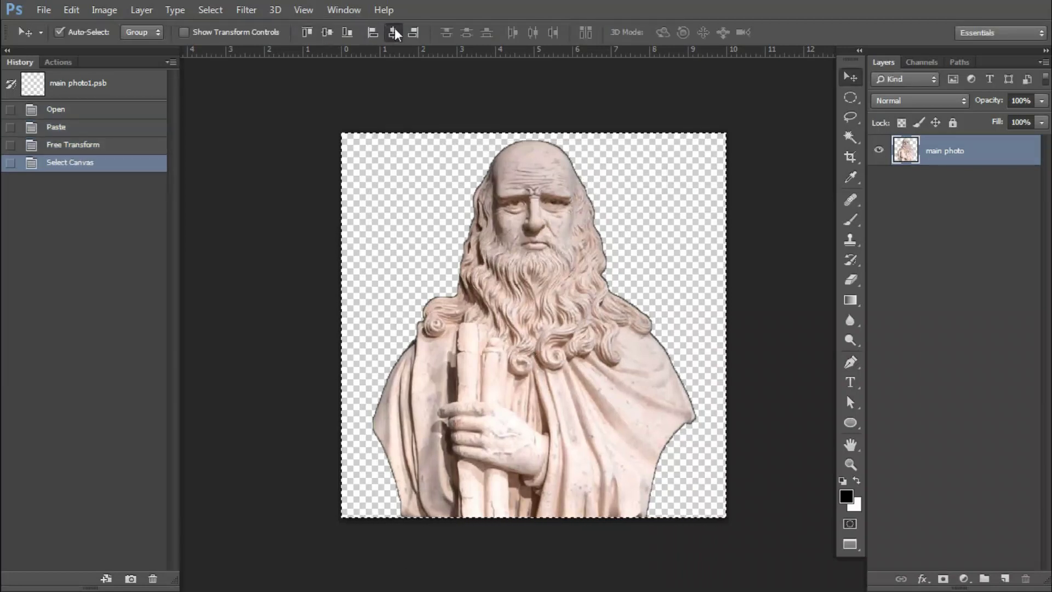
pyautogui.click(394, 30)
pyautogui.hotkey('ctrl', 'd')
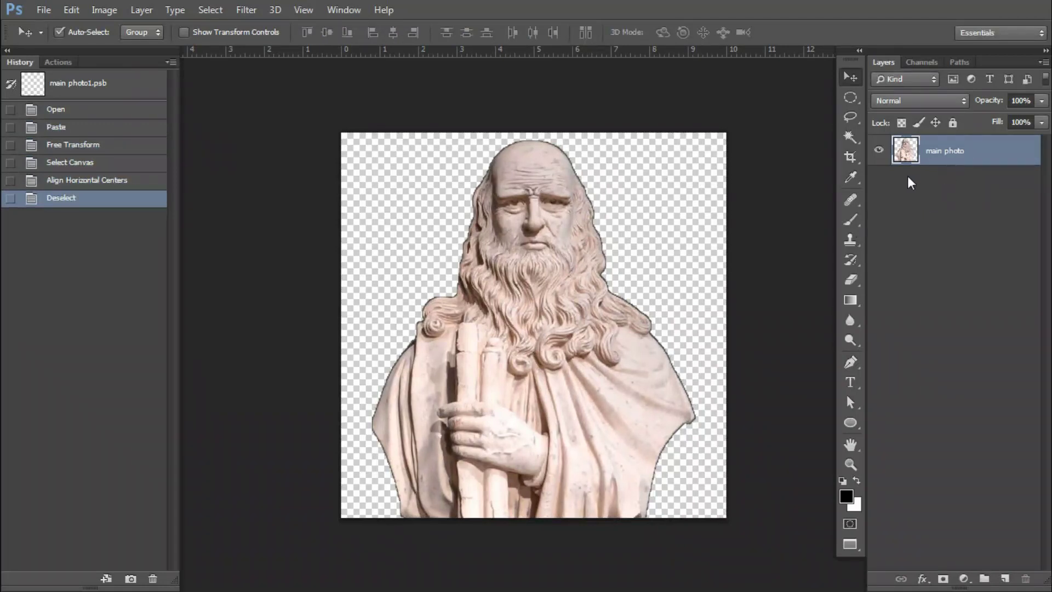
pyautogui.hotkey('ctrl', 'w')
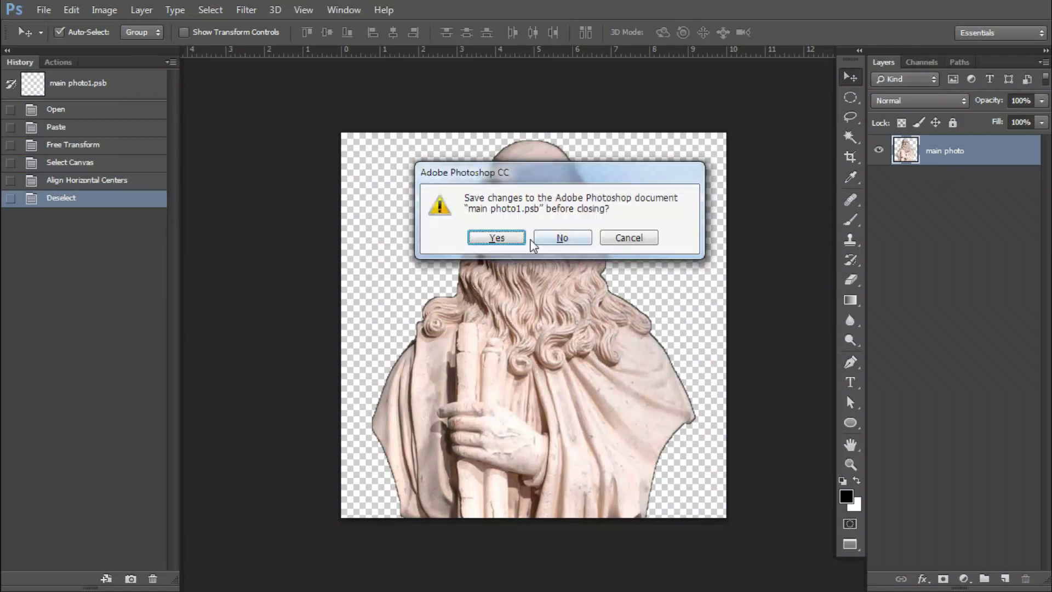
pyautogui.click(535, 239)
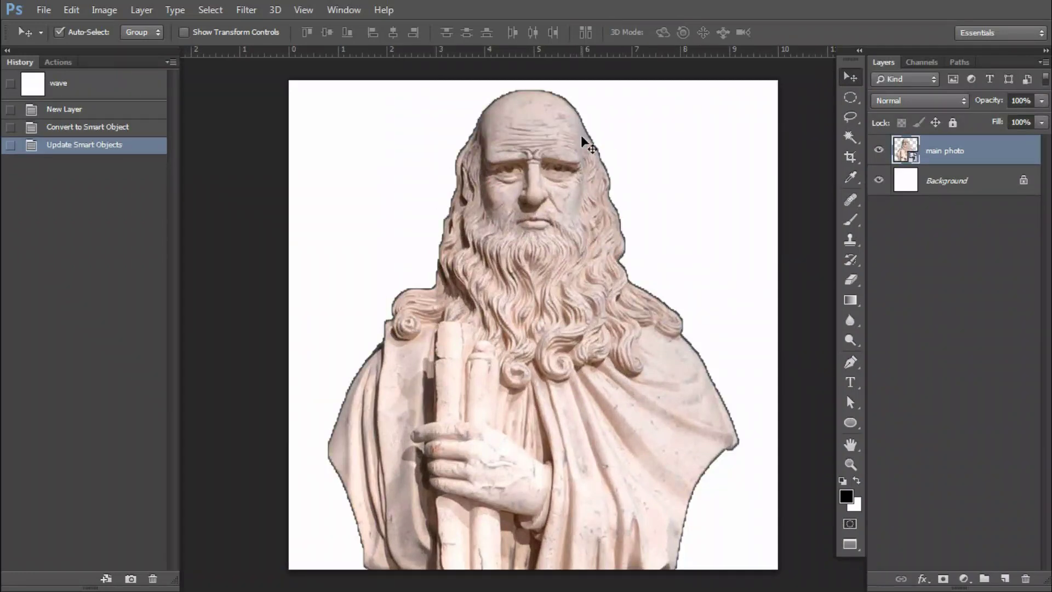
# - Put the main photo layer into a group named 'main photo'
pyautogui.click(946, 184)
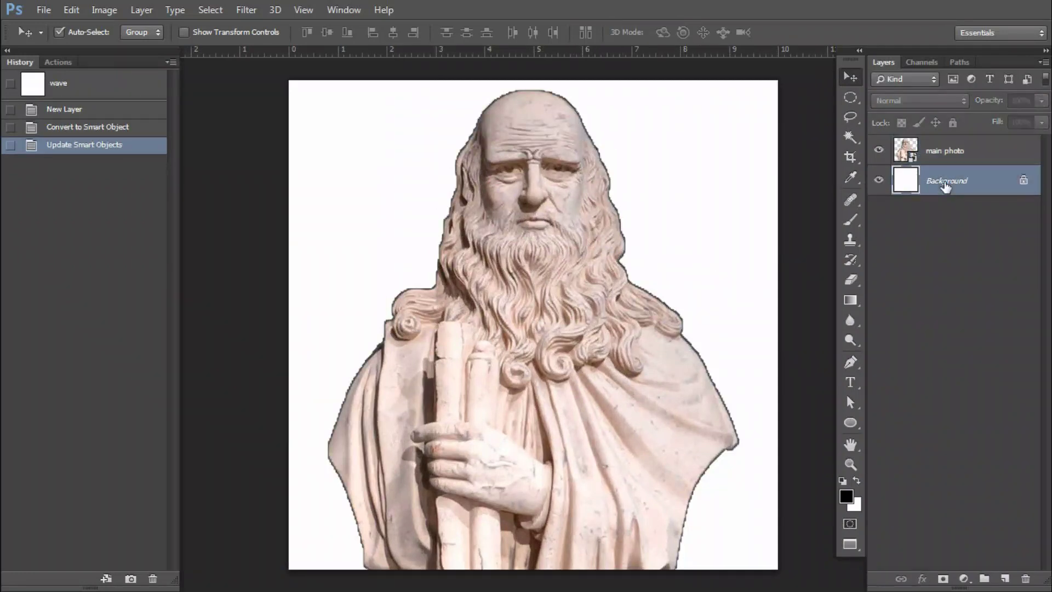
pyautogui.click(940, 151)
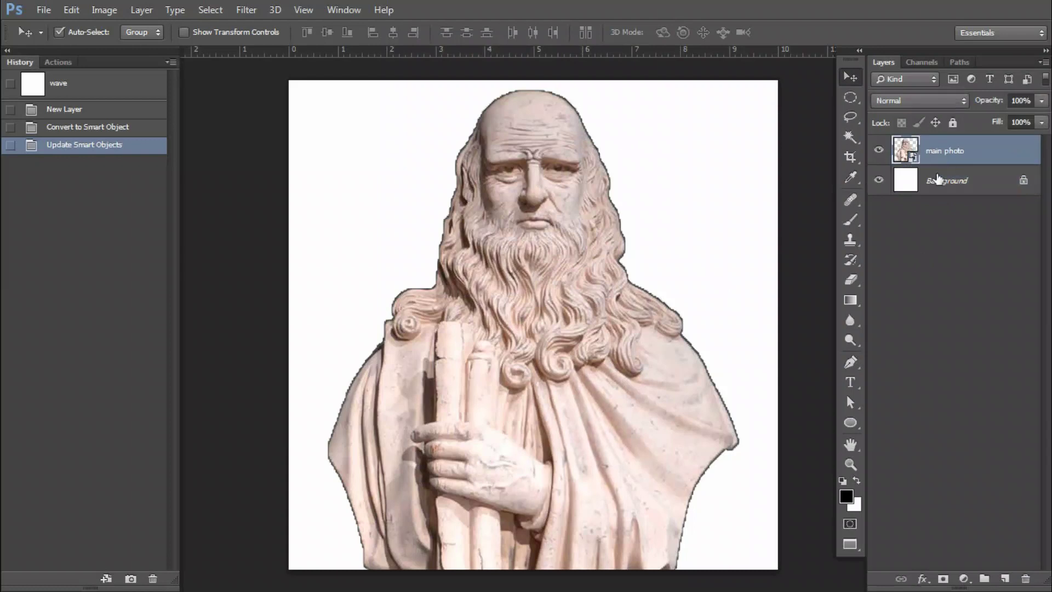
pyautogui.click(938, 179)
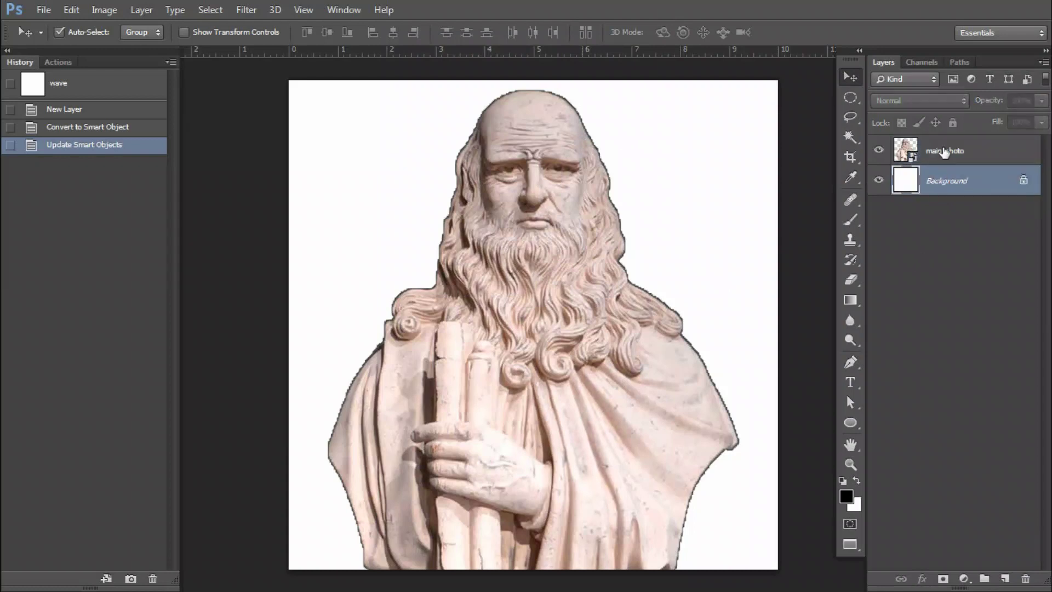
pyautogui.click(943, 153)
pyautogui.hotkey('ctrl', 'g')
pyautogui.doubleClick(945, 146)
pyautogui.write('main photo')
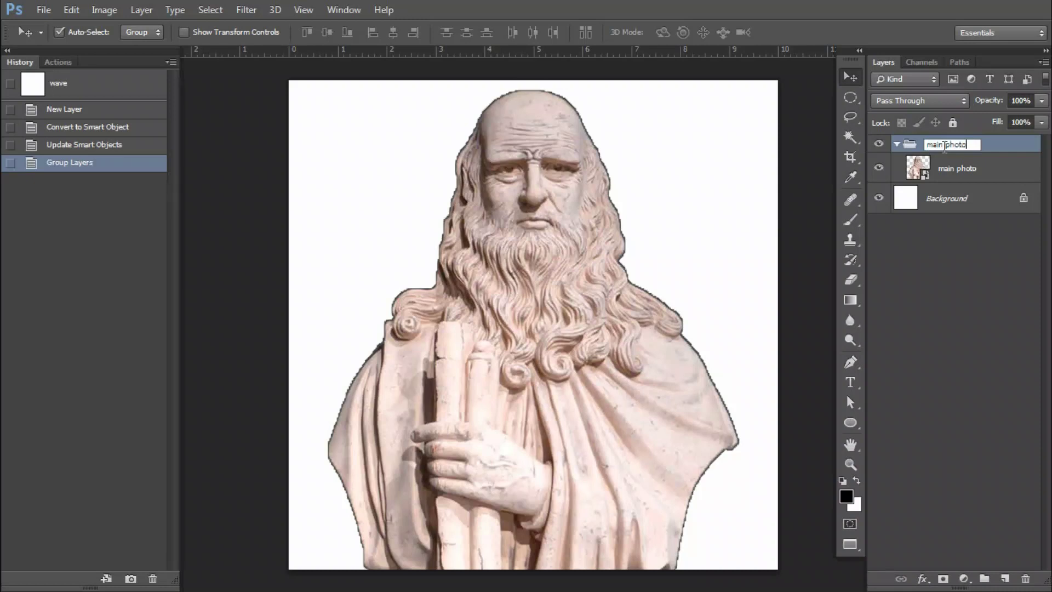
pyautogui.press('Return')
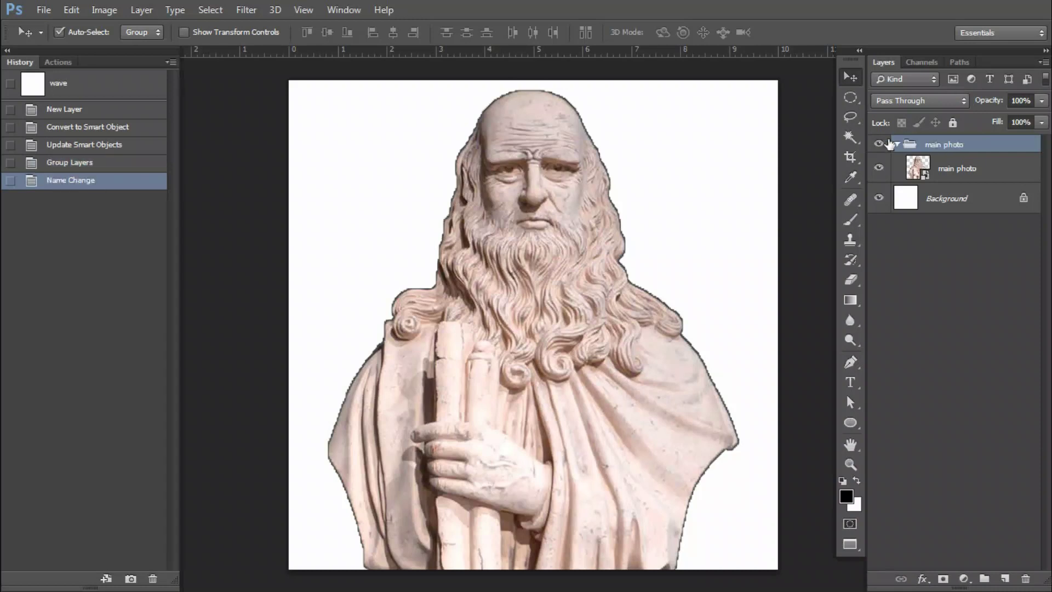
# - Duplicate main photo and place 'main photo copy' beneath the original
pyautogui.click(895, 144)
pyautogui.click(895, 145)
pyautogui.click(955, 169)
pyautogui.hotkey('ctrl', 'j')
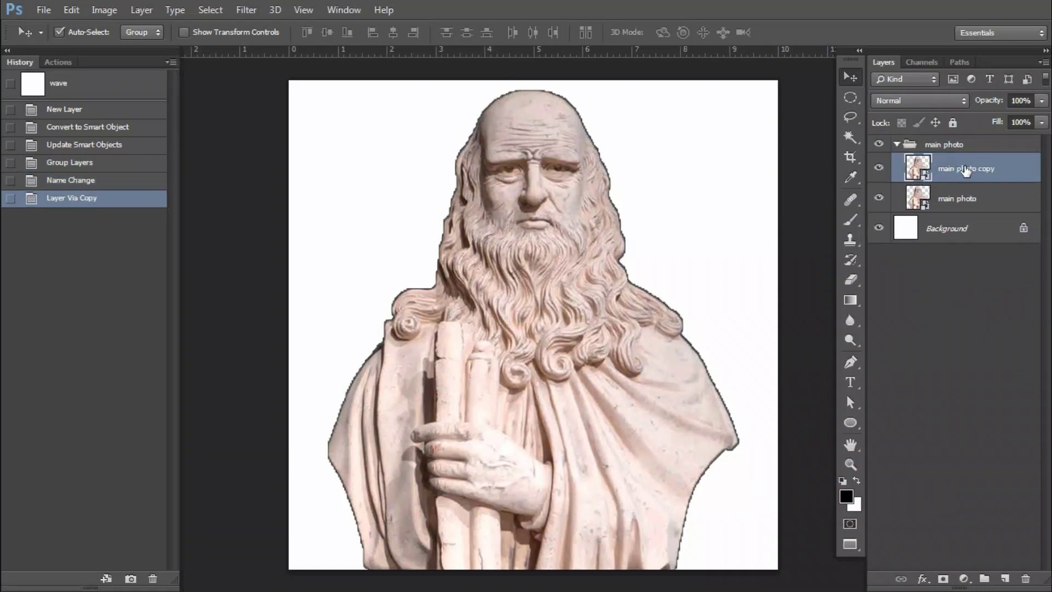
pyautogui.moveTo(954, 169); pyautogui.dragTo(963, 143)
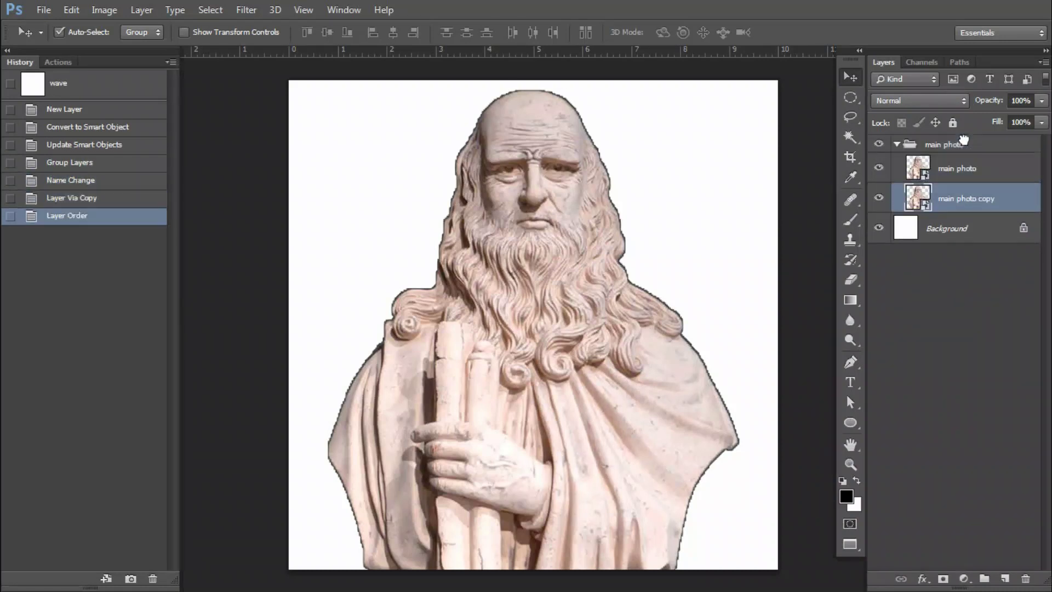
pyautogui.moveTo(959, 198); pyautogui.dragTo(968, 139)
# - Create a new layer named 'wave 10' and move it above the main photo group
pyautogui.click(946, 175)
pyautogui.hotkey('ctrl', 'shift', 'n')
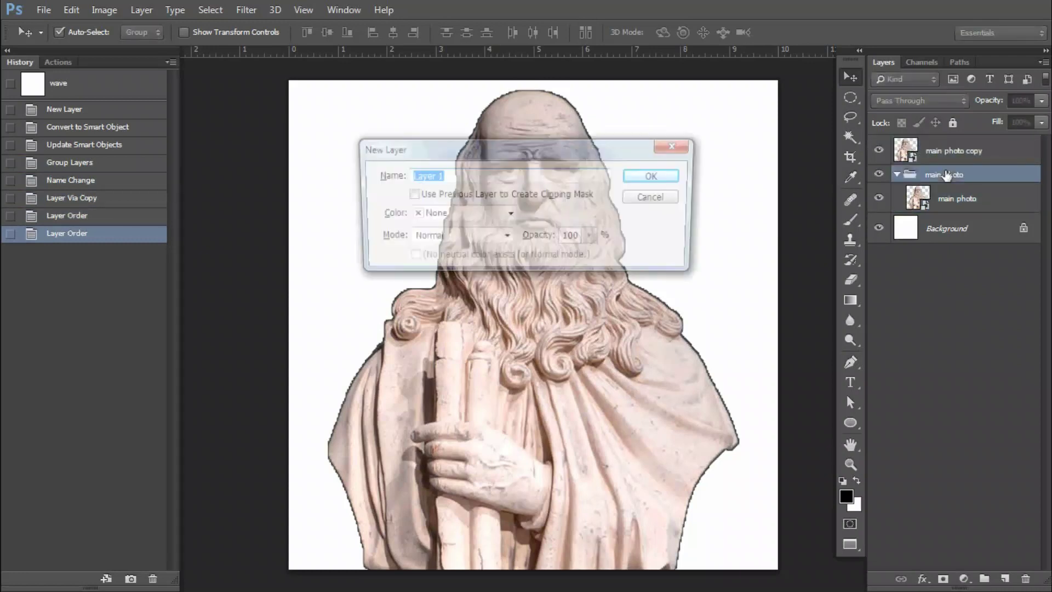
pyautogui.write('wav')
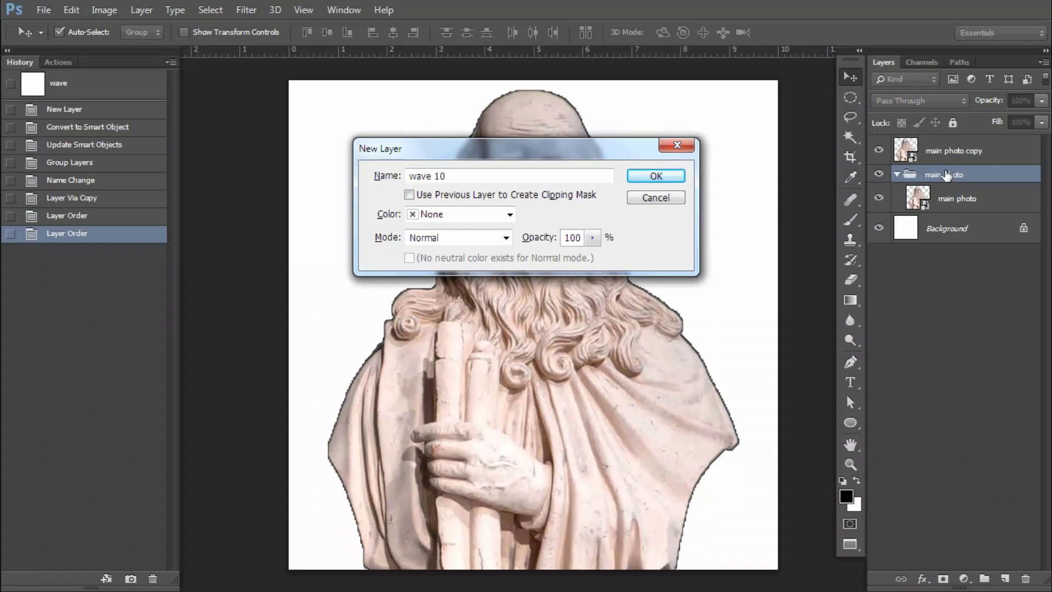
pyautogui.press('Return')
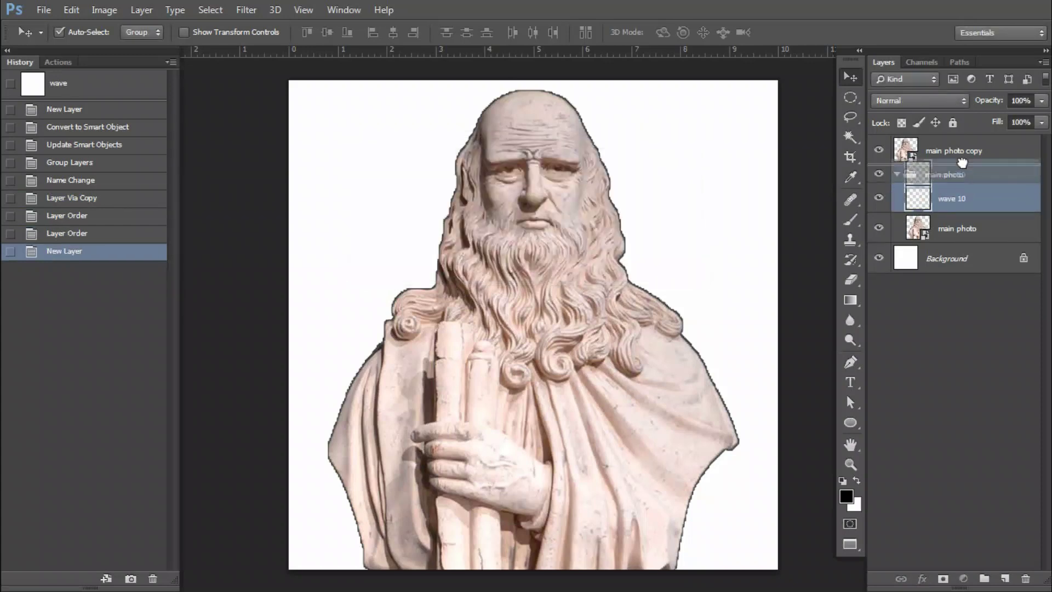
pyautogui.moveTo(958, 195); pyautogui.dragTo(960, 167)
# - Toggle clipping of main photo copy onto wave 10 and hide the main photo group
pyautogui.click(896, 205)
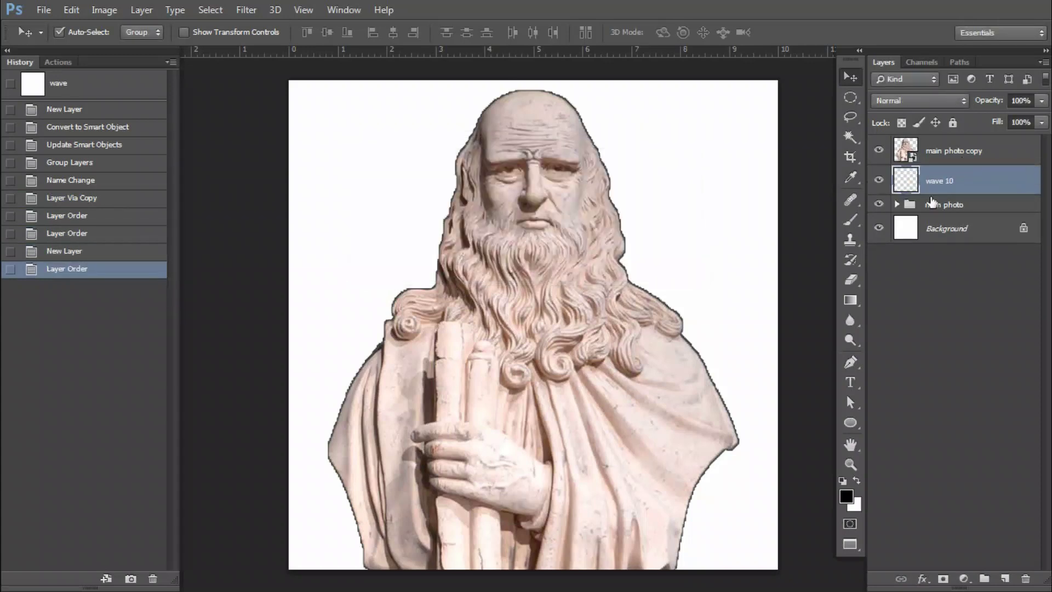
pyautogui.keyDown('alt'); pyautogui.click(911, 164); pyautogui.keyUp('alt')
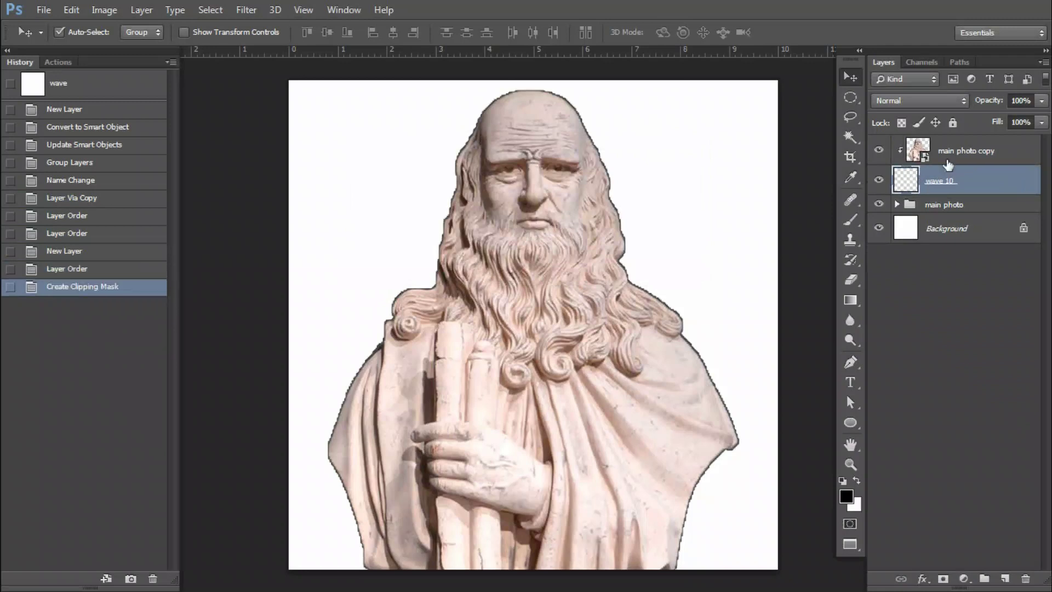
pyautogui.keyDown('alt'); pyautogui.click(906, 164); pyautogui.keyUp('alt')
pyautogui.click(879, 203)
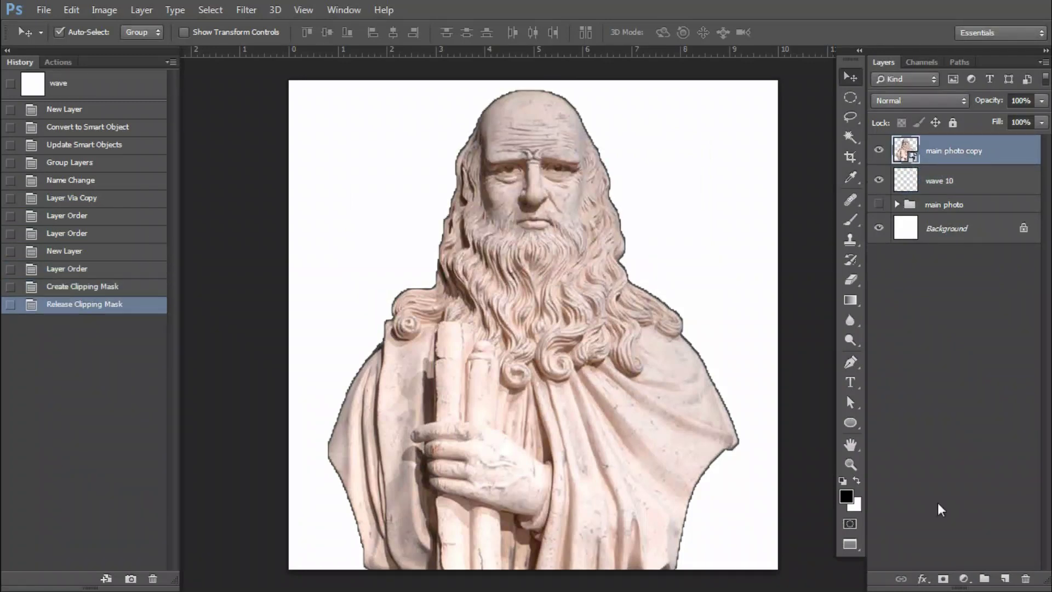
pyautogui.click(963, 579)
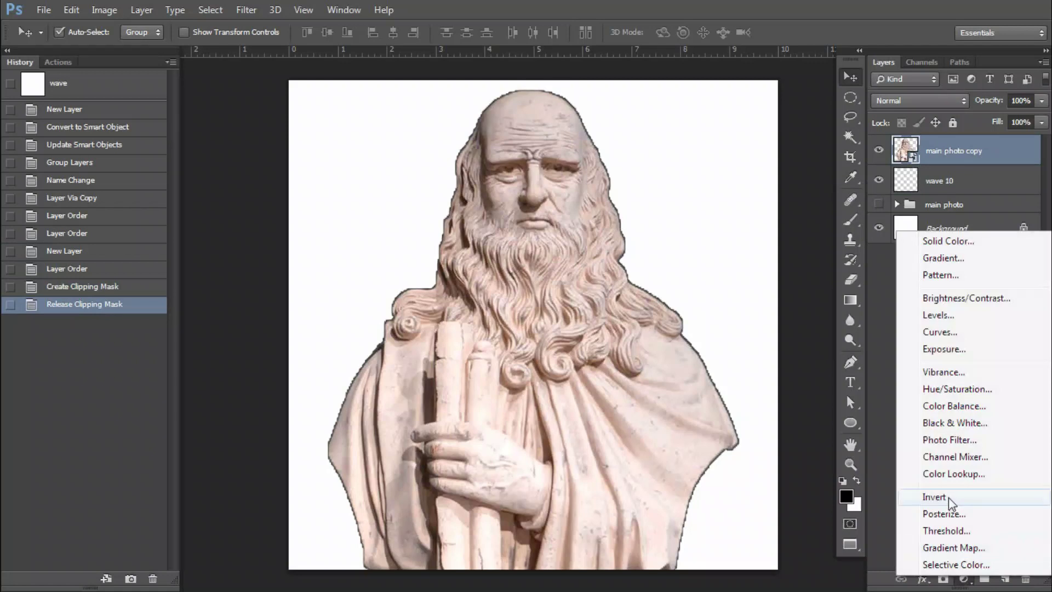
# - Add a Threshold adjustment layer with threshold level 23
pyautogui.click(946, 530)
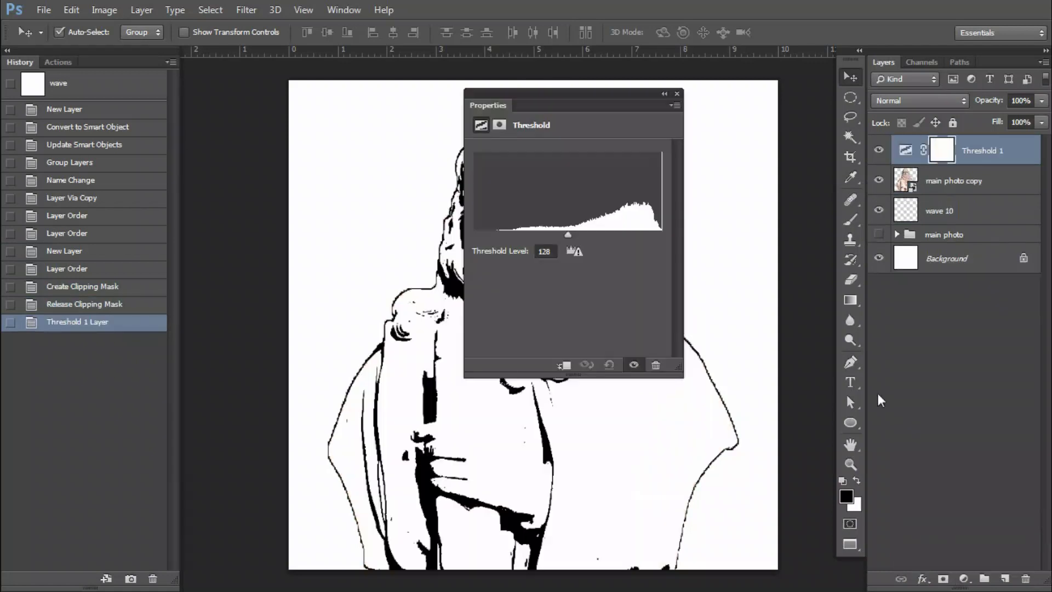
pyautogui.click(548, 252)
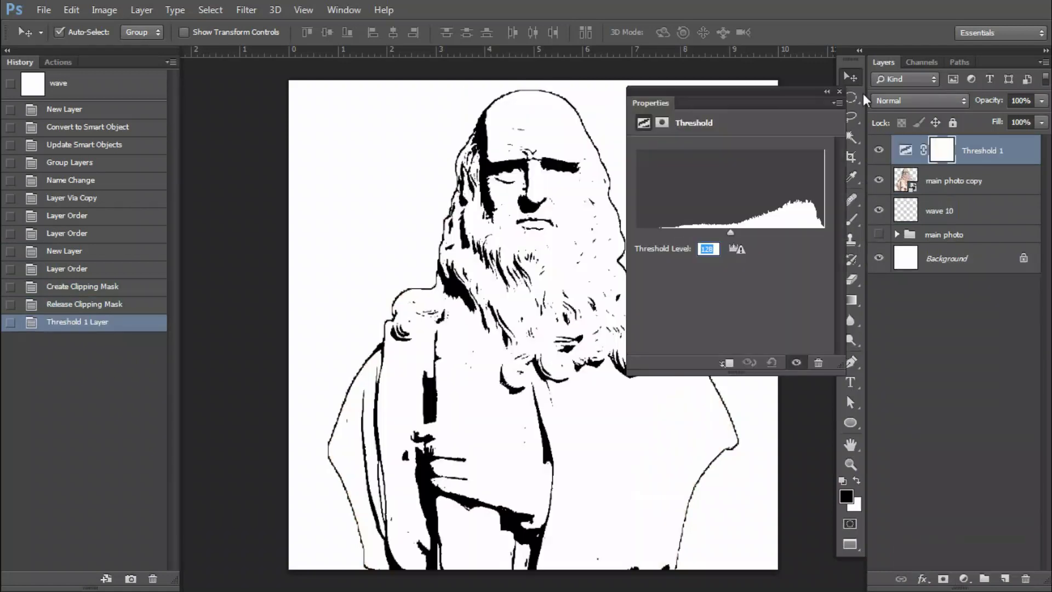
pyautogui.moveTo(568, 95); pyautogui.dragTo(903, 94)
pyautogui.write('23')
pyautogui.press('Return')
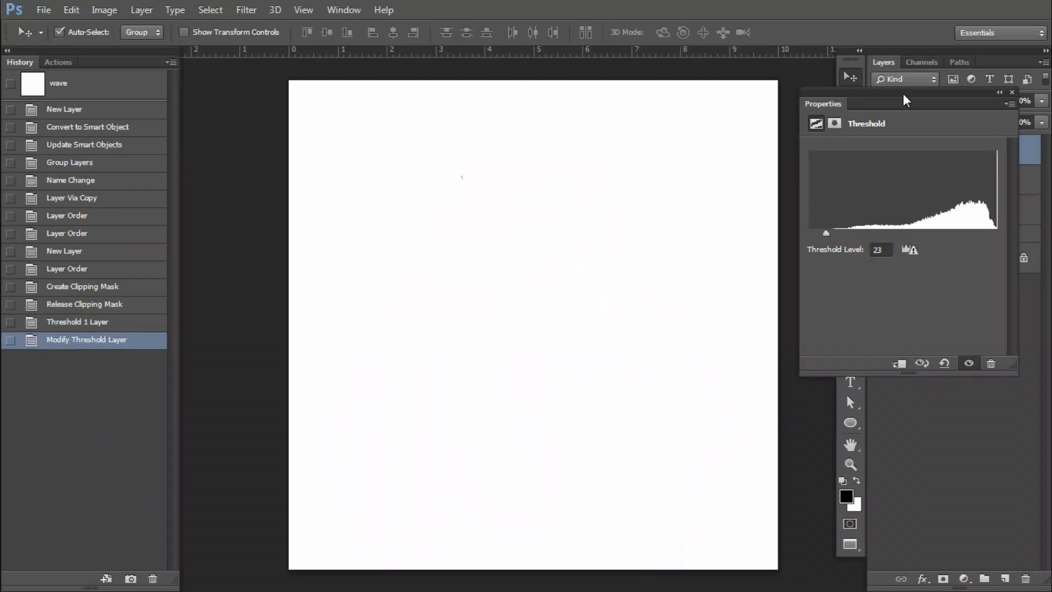
pyautogui.click(1012, 92)
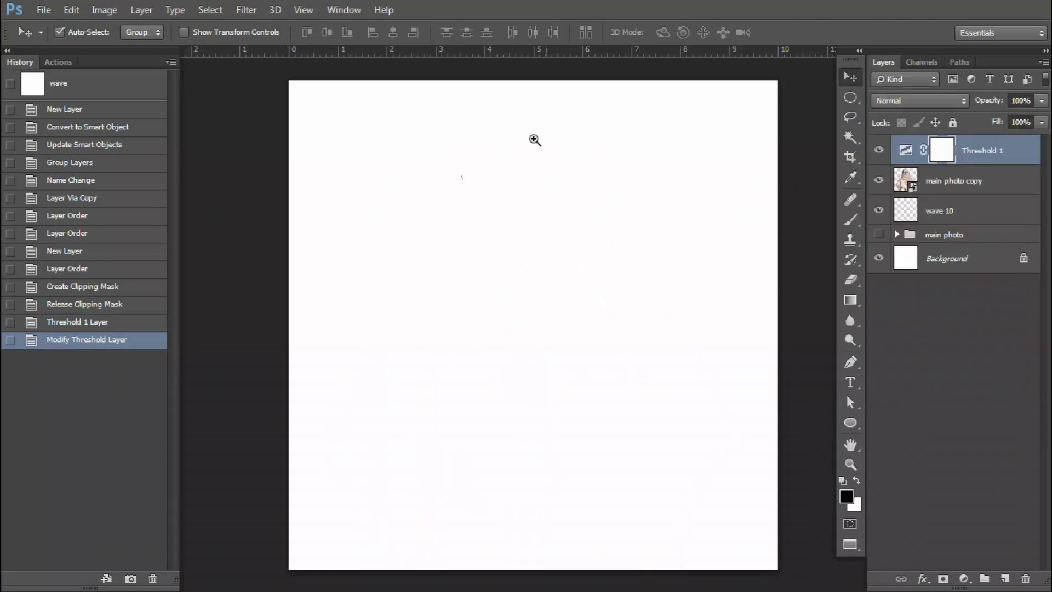
# - Inspect the result up close, then clip Threshold 1 to main photo copy
pyautogui.click(455, 176)
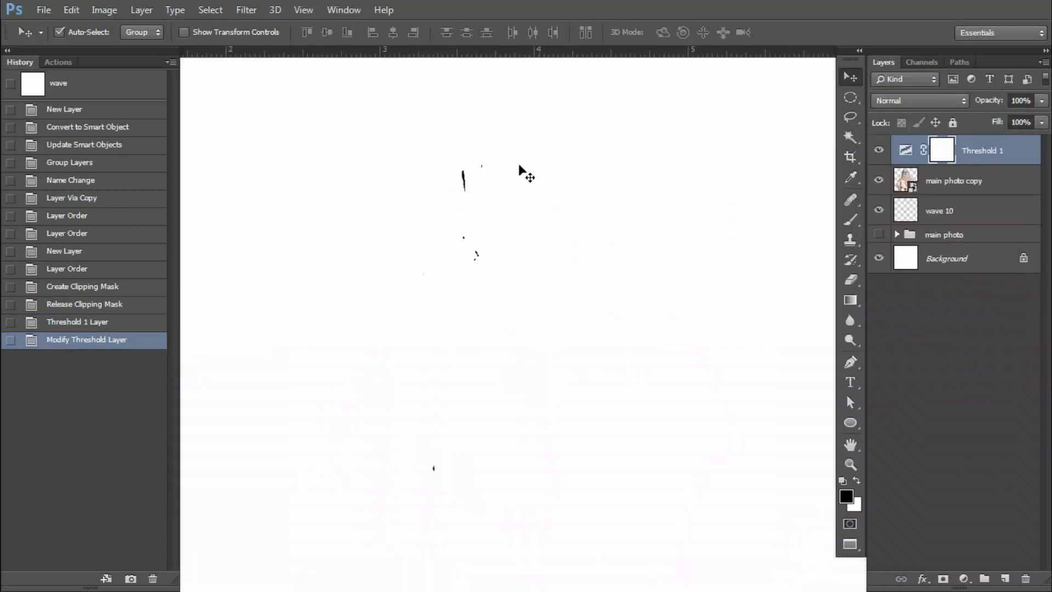
pyautogui.keyDown('alt'); pyautogui.click(526, 311); pyautogui.keyUp('alt')
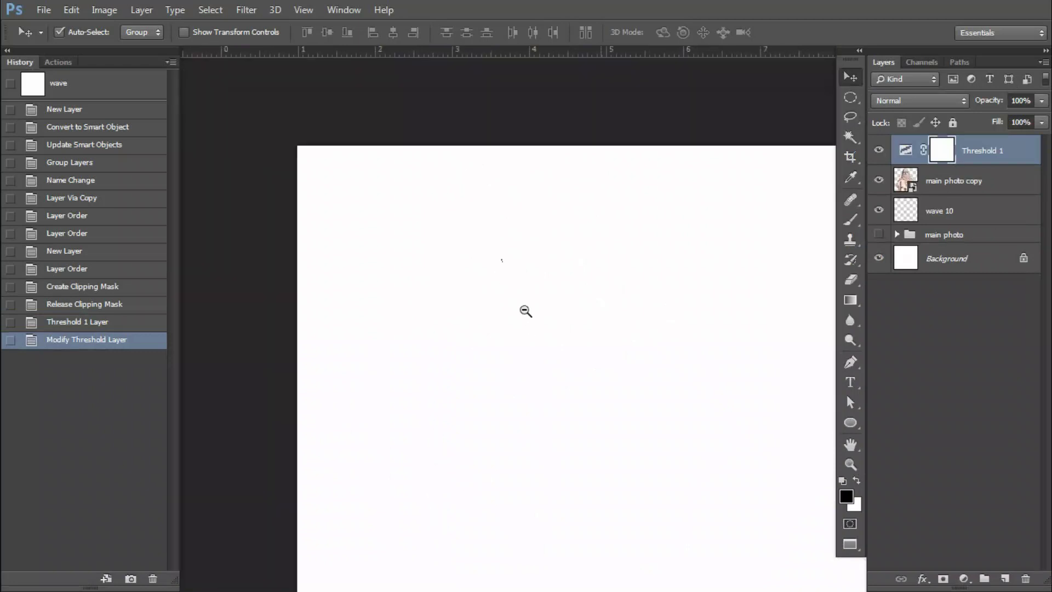
pyautogui.rightClick(493, 253)
pyautogui.click(507, 255)
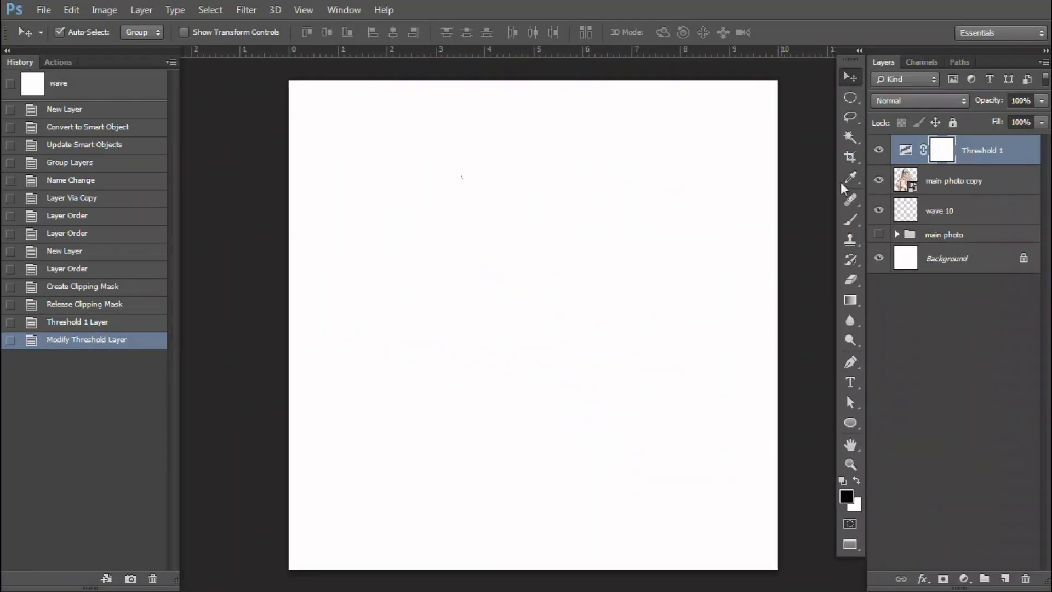
pyautogui.keyDown('alt'); pyautogui.click(912, 164); pyautogui.keyUp('alt')
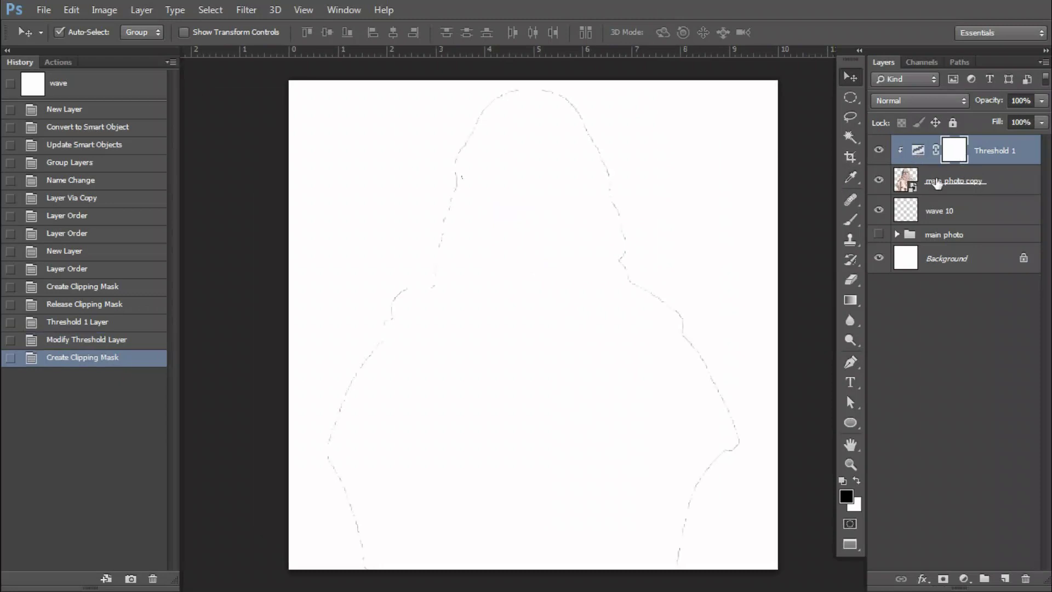
pyautogui.click(939, 212)
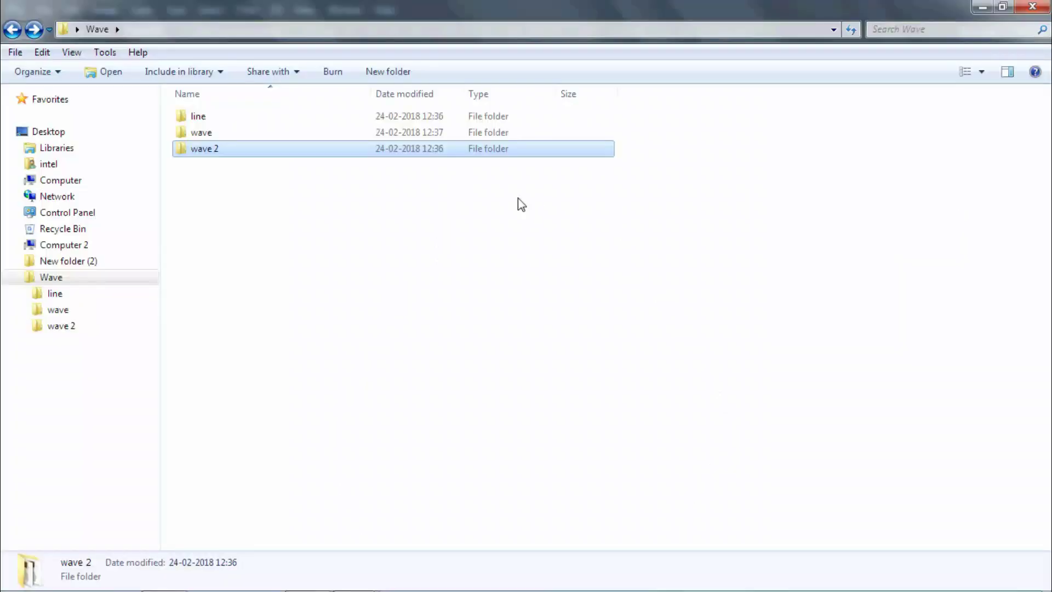
# - Browse the Wave subfolders, open wave 2, and drag wave2-10 toward Photoshop
pyautogui.doubleClick(203, 116)
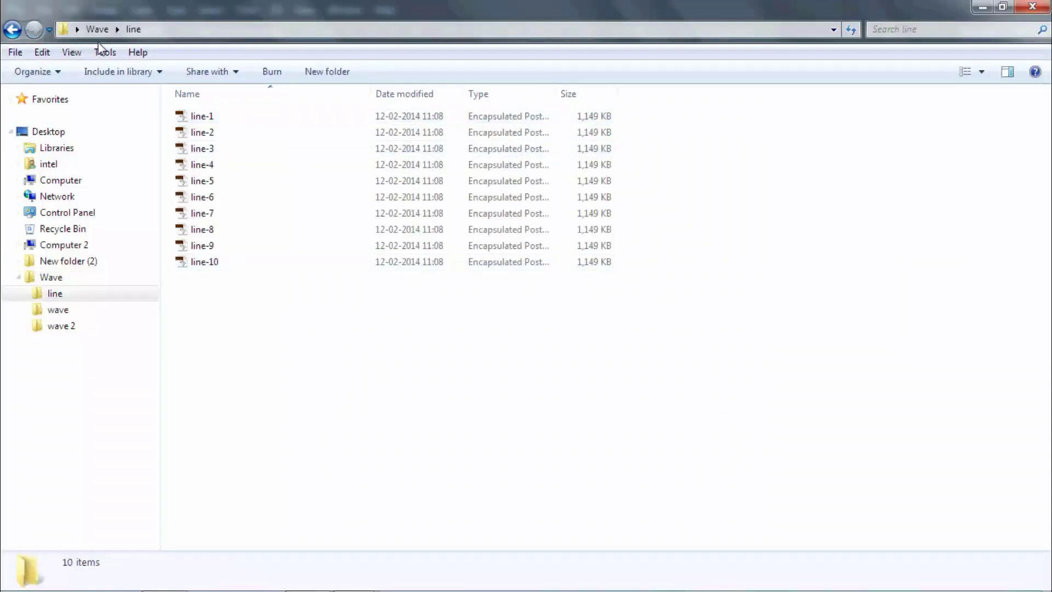
pyautogui.click(12, 29)
pyautogui.doubleClick(211, 134)
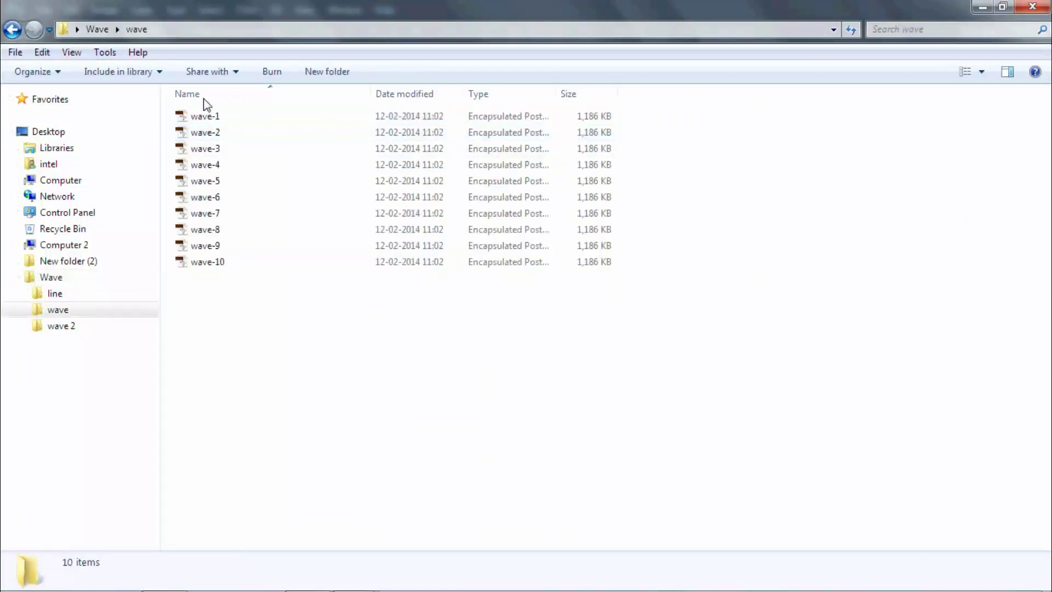
pyautogui.click(12, 29)
pyautogui.click(208, 150)
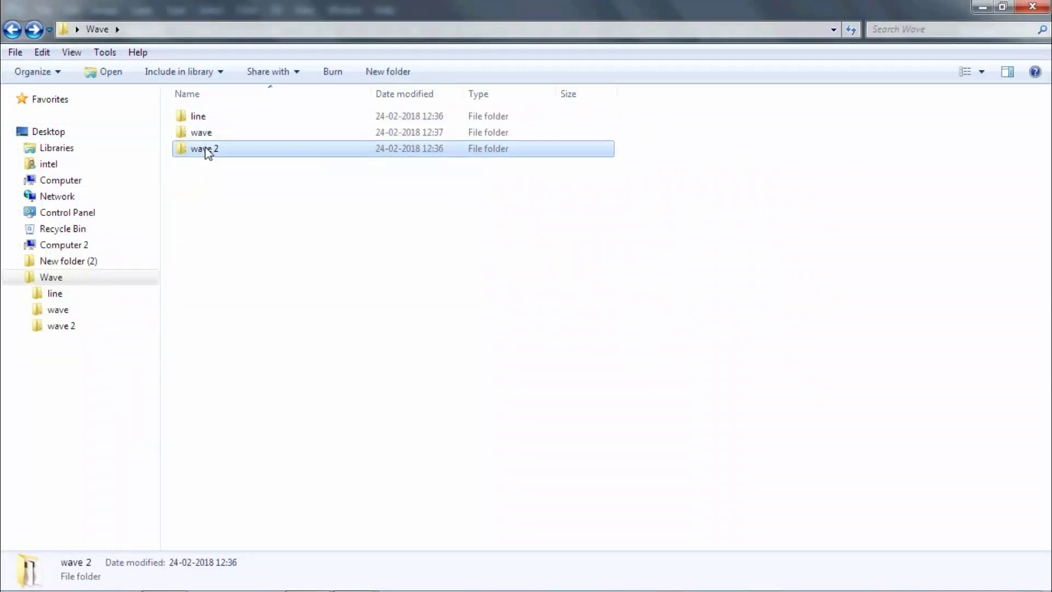
pyautogui.doubleClick(208, 150)
pyautogui.click(12, 29)
pyautogui.doubleClick(196, 148)
pyautogui.click(208, 263)
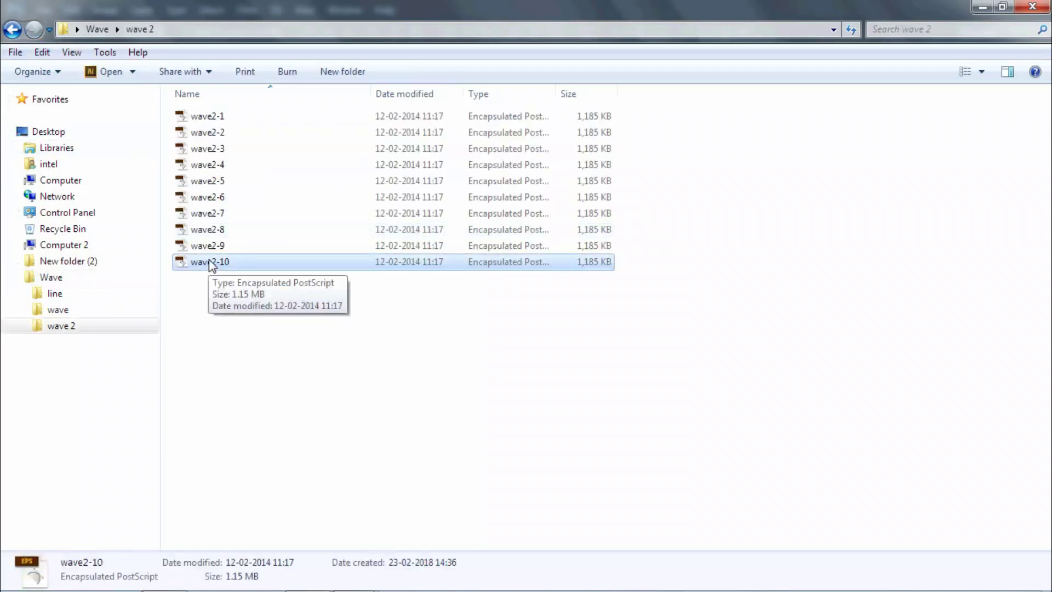
pyautogui.moveTo(211, 264); pyautogui.dragTo(255, 545)
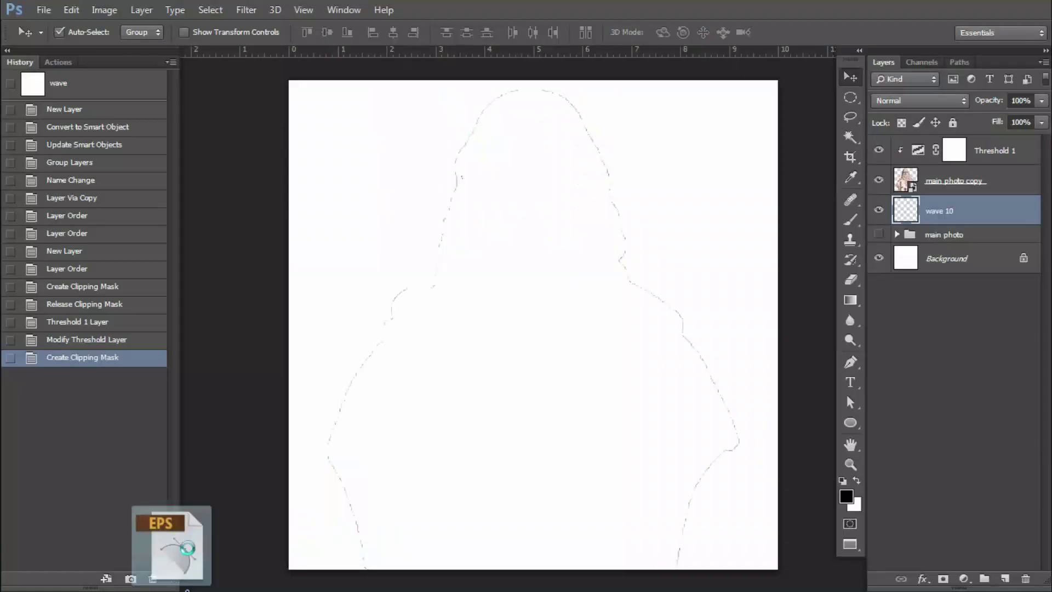
# - Place wave2-10 in the document and clip main photo copy to it
pyautogui.moveTo(255, 545); pyautogui.dragTo(418, 328)
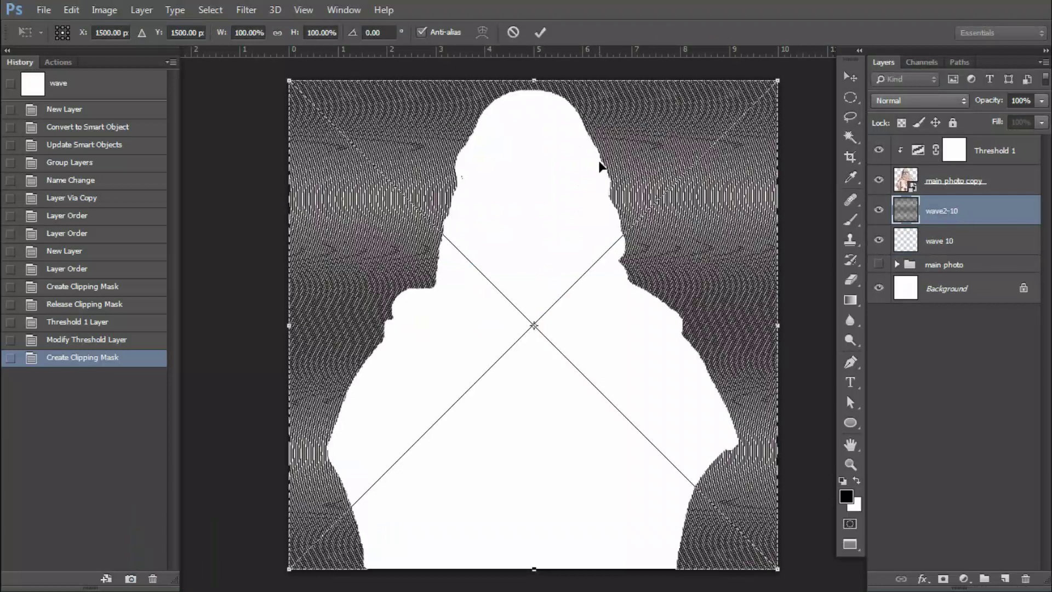
pyautogui.press('Return')
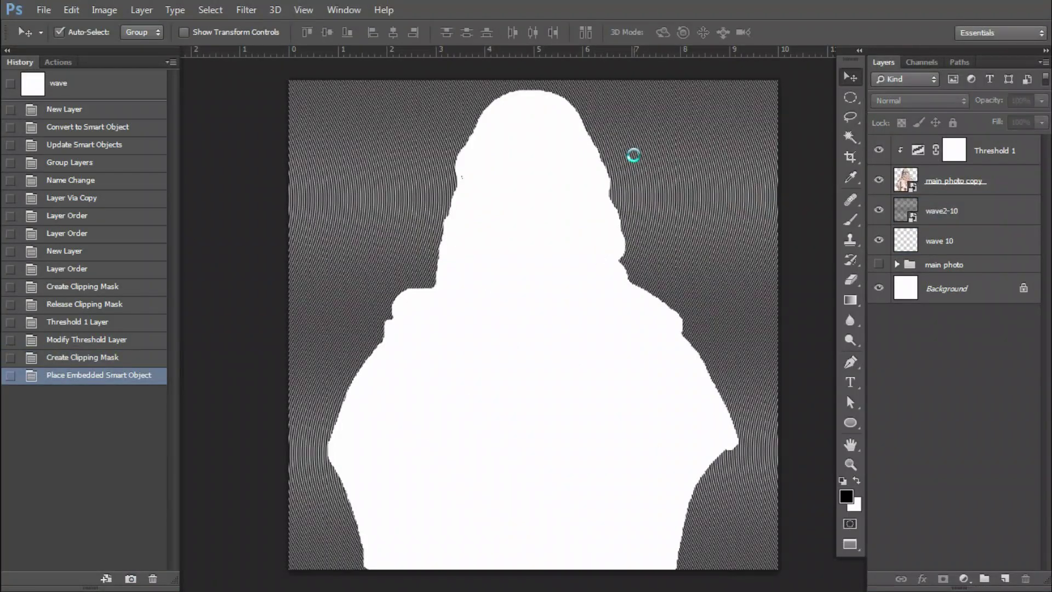
pyautogui.click(956, 224)
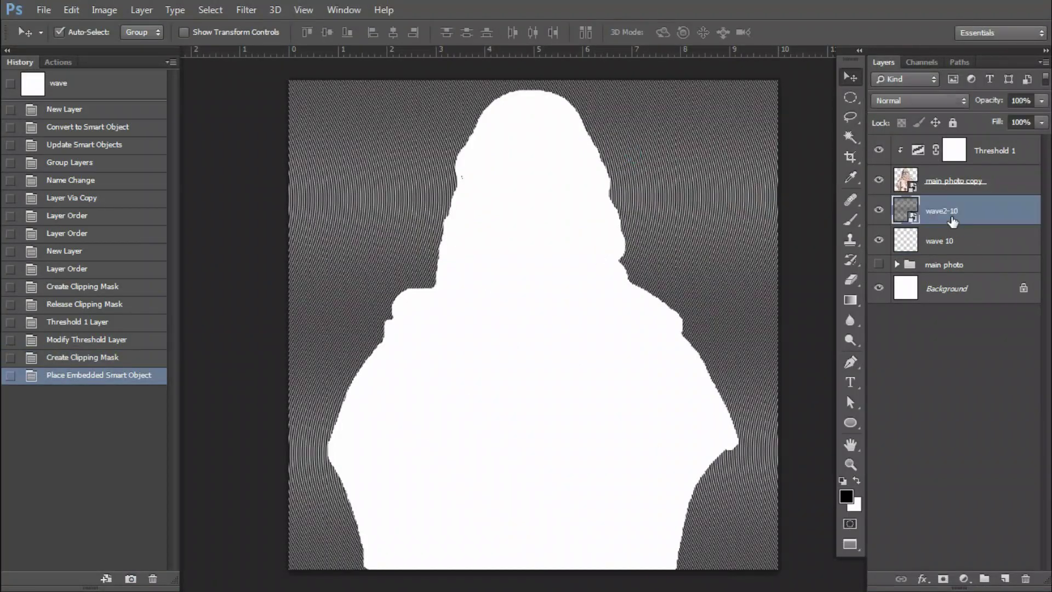
pyautogui.keyDown('alt'); pyautogui.click(907, 193); pyautogui.keyUp('alt')
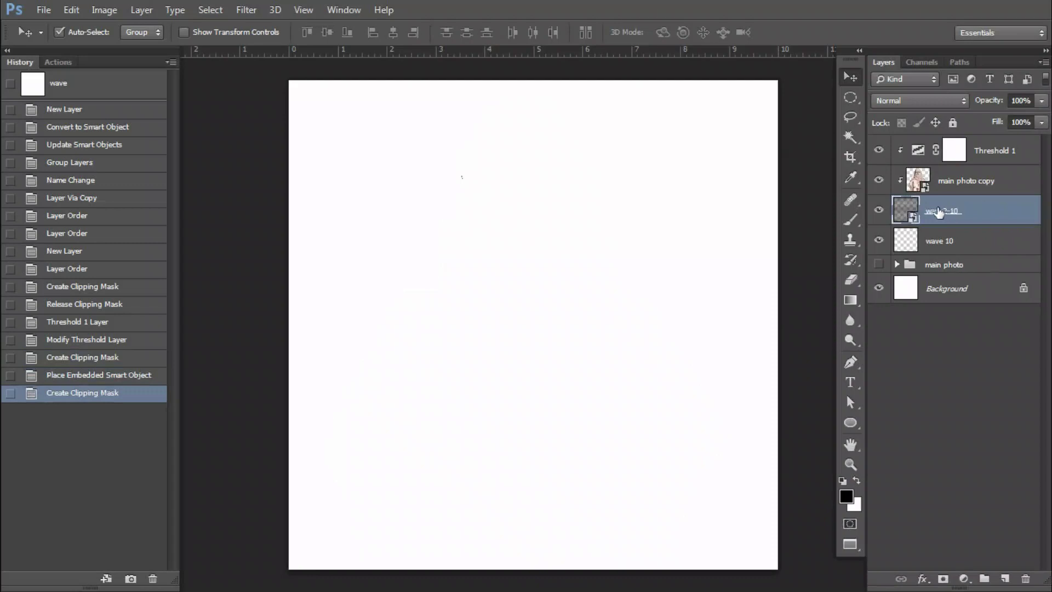
# - Delete the old wave 10 layer and select main photo copy
pyautogui.click(964, 250)
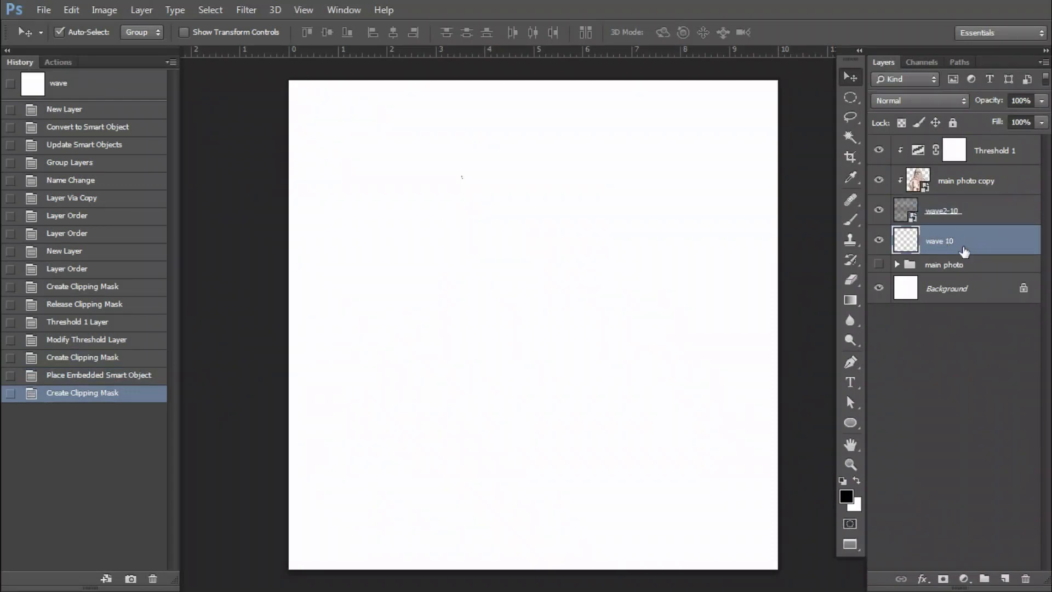
pyautogui.press('Delete')
pyautogui.click(967, 204)
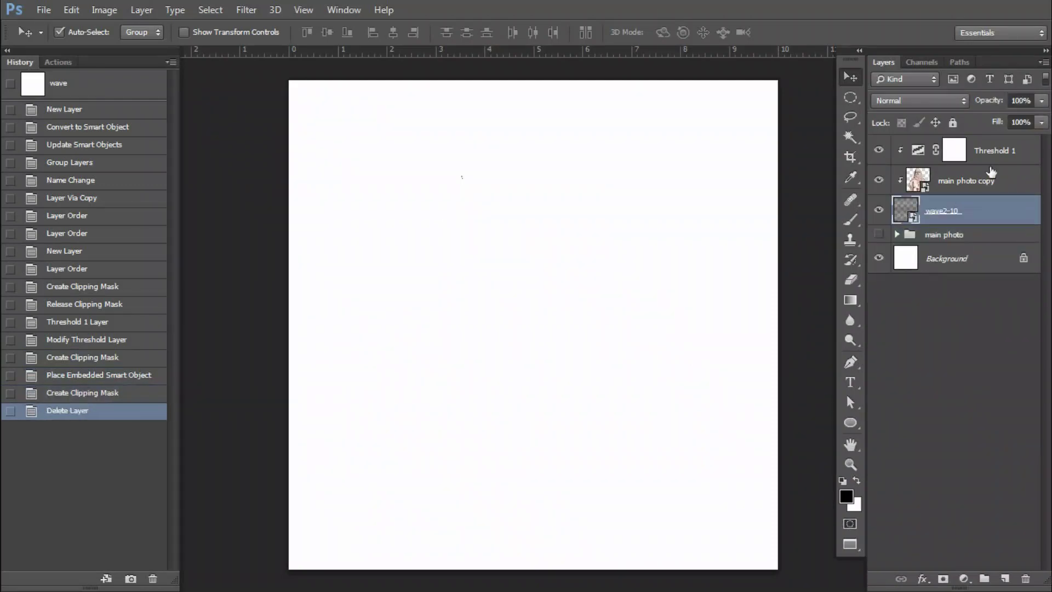
pyautogui.click(975, 182)
# - Duplicate main photo copy and Threshold 1 to the top, clipping both copies
pyautogui.hotkey('ctrl', 'j')
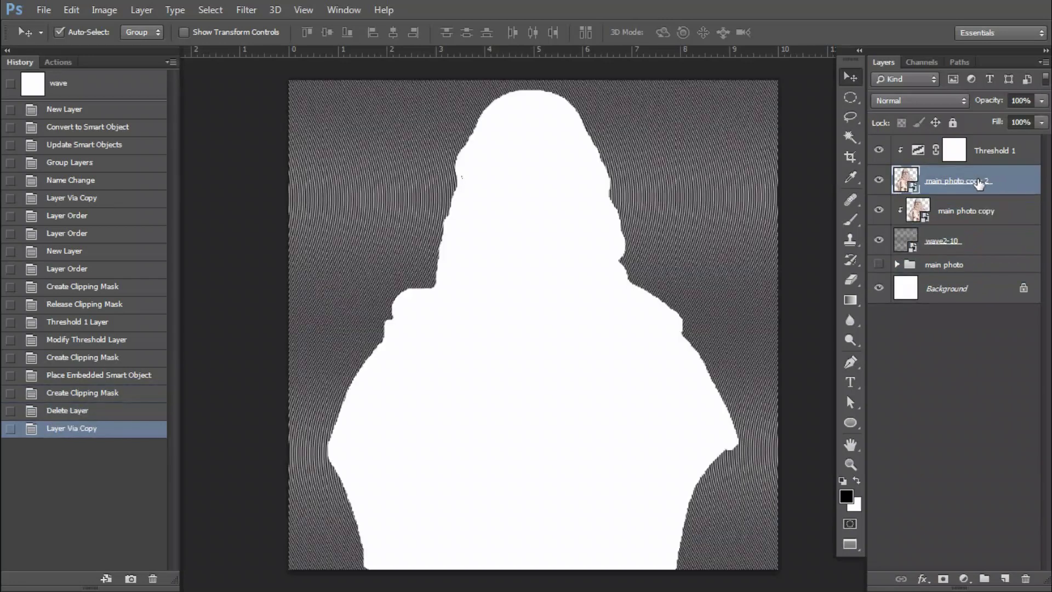
pyautogui.moveTo(975, 182); pyautogui.dragTo(969, 137)
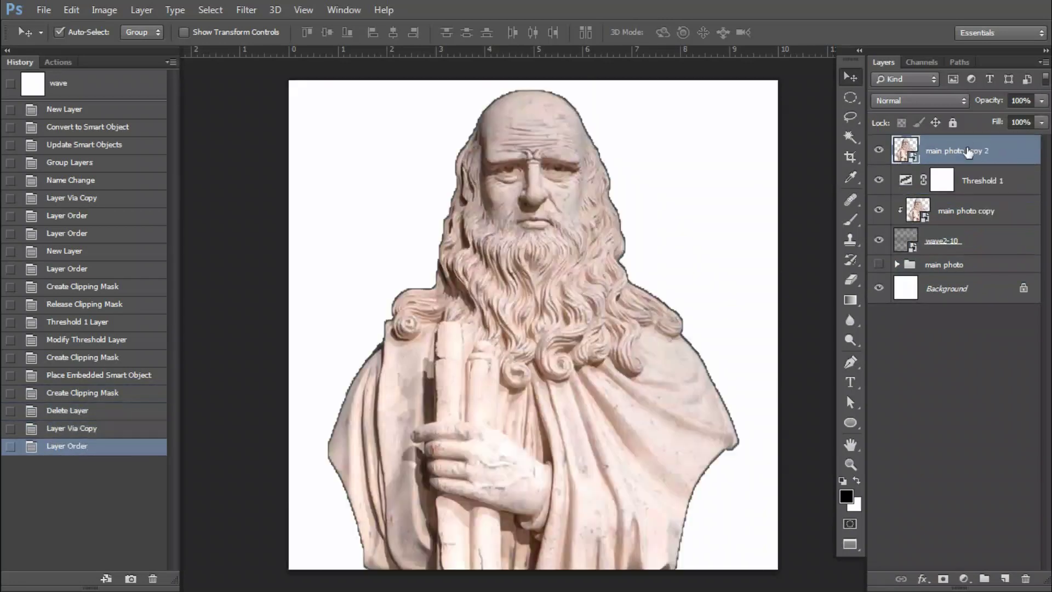
pyautogui.keyDown('alt'); pyautogui.click(909, 195); pyautogui.keyUp('alt')
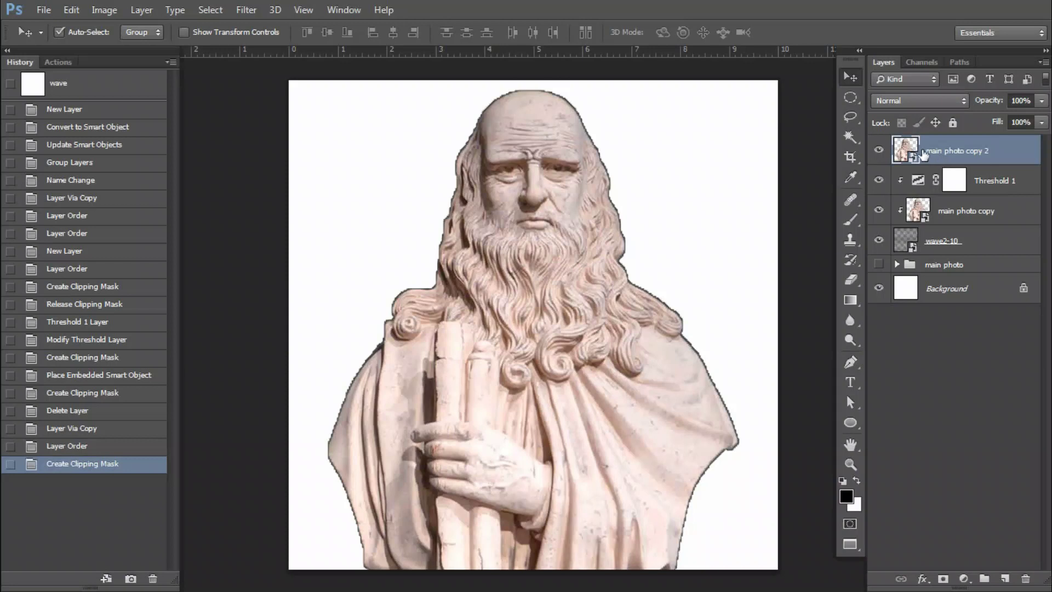
pyautogui.click(1005, 187)
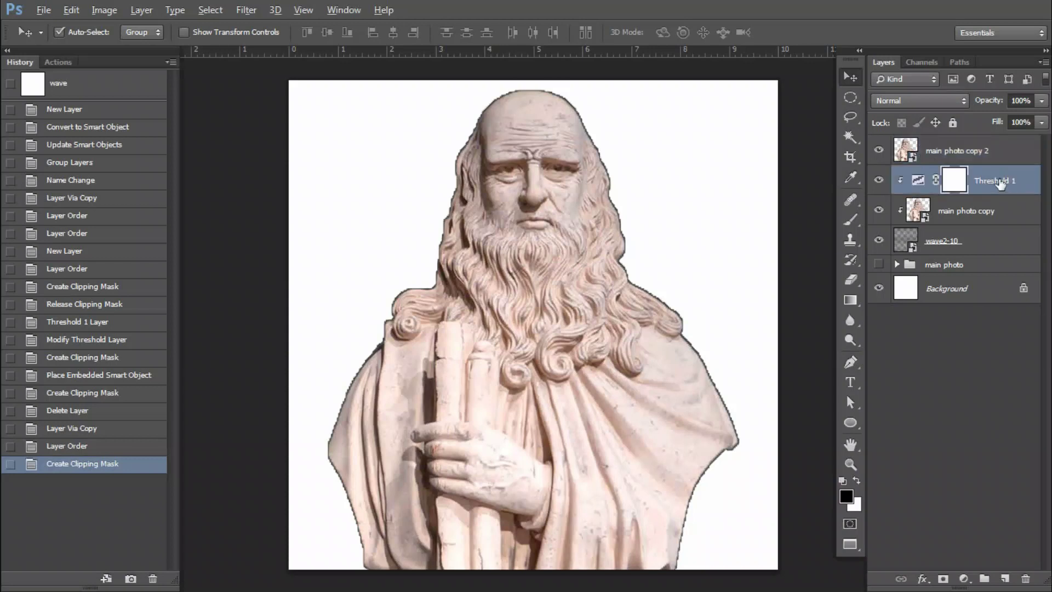
pyautogui.moveTo(1001, 185); pyautogui.dragTo(991, 140)
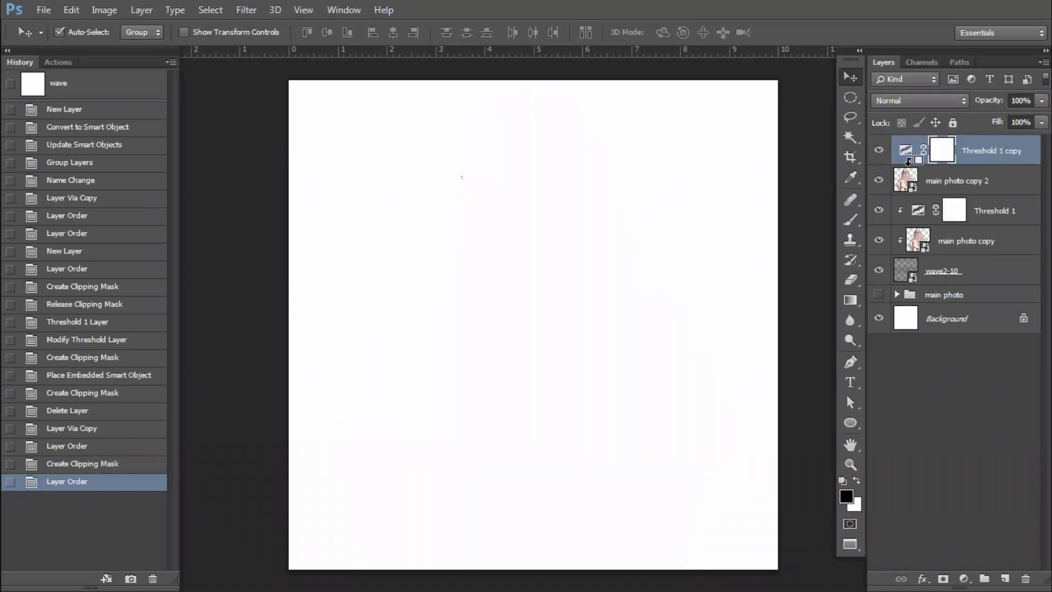
pyautogui.keyDown('alt'); pyautogui.click(908, 162); pyautogui.keyUp('alt')
pyautogui.keyDown('alt'); pyautogui.click(908, 195); pyautogui.keyUp('alt')
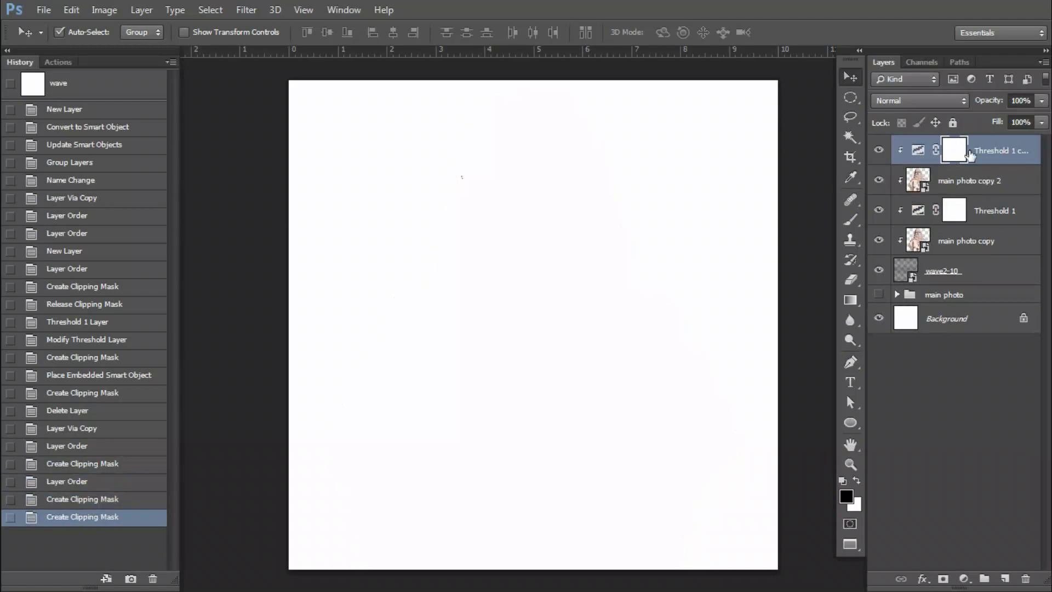
# - Set Threshold 1 copy's threshold level to 46
pyautogui.doubleClick(919, 151)
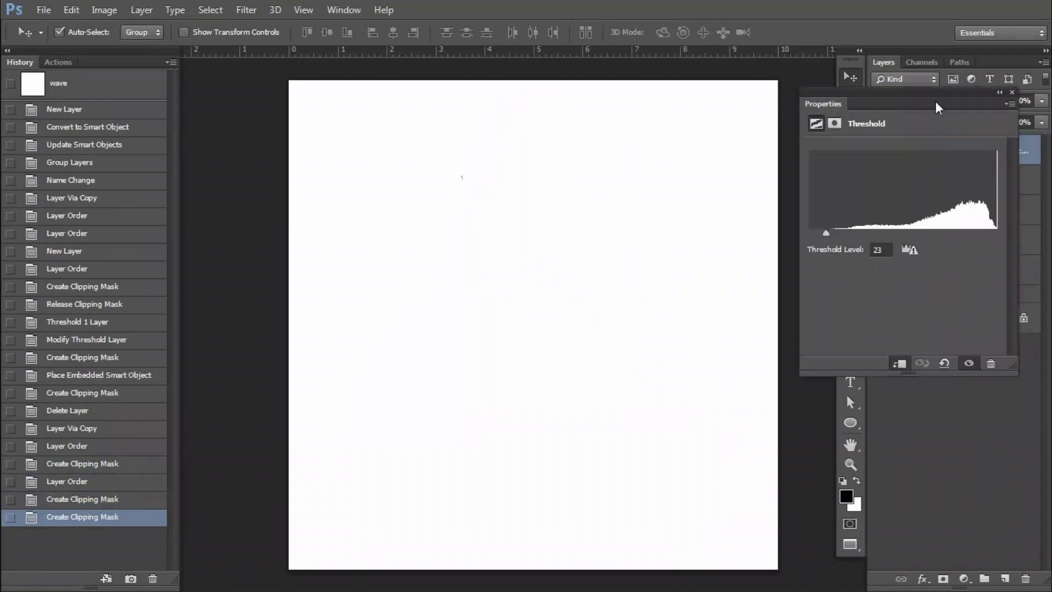
pyautogui.moveTo(935, 103); pyautogui.dragTo(531, 81)
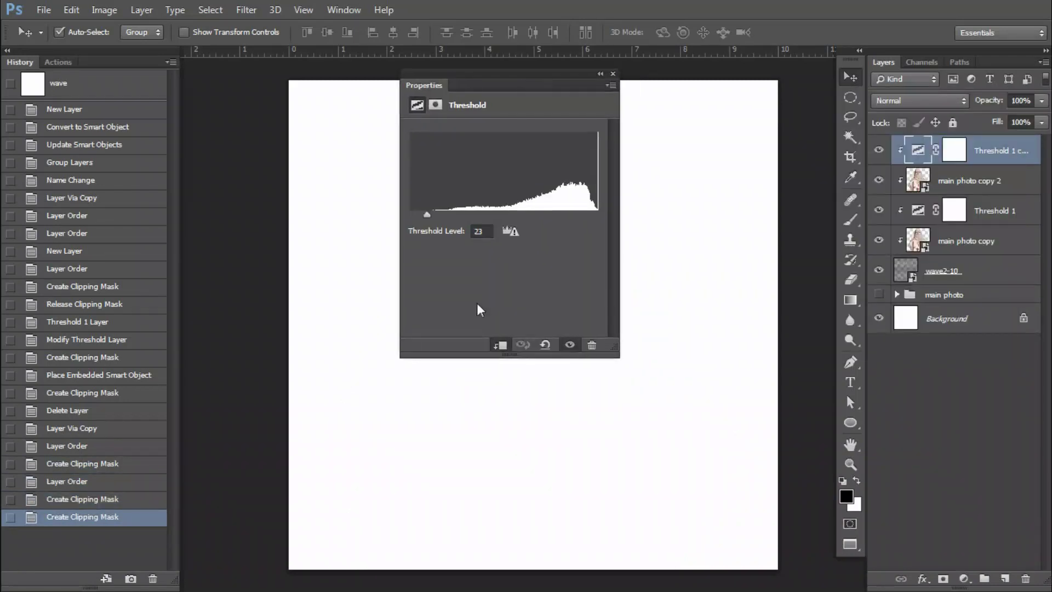
pyautogui.click(486, 229)
pyautogui.write('46')
pyautogui.press('Return')
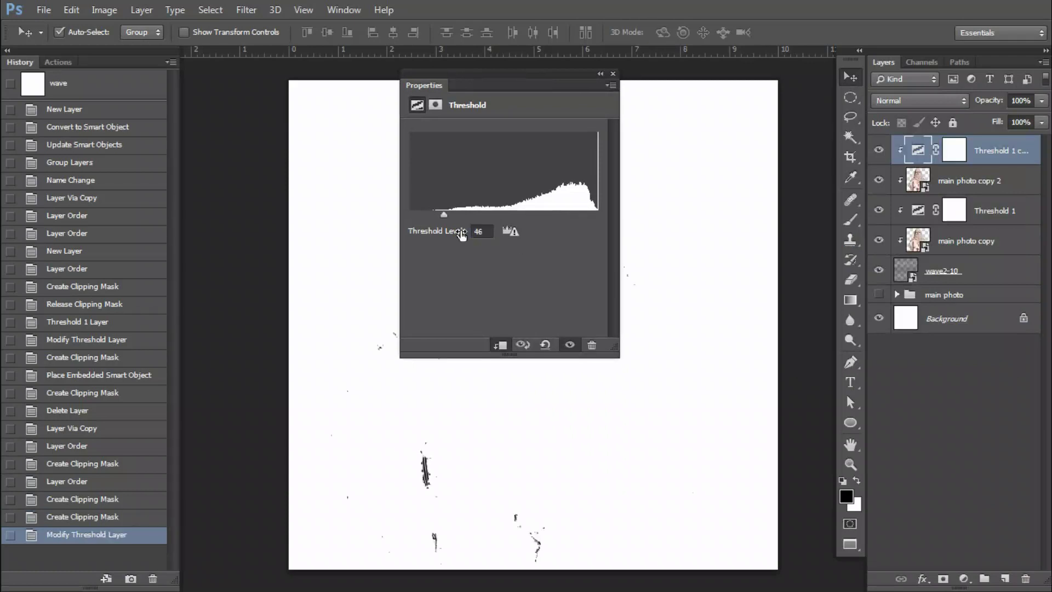
pyautogui.click(613, 74)
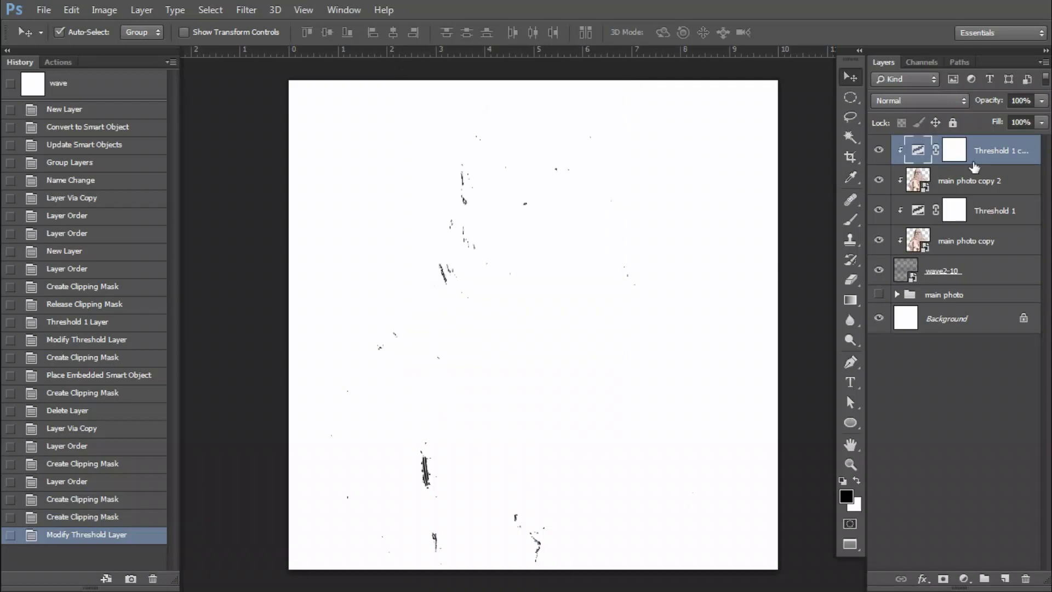
pyautogui.click(988, 178)
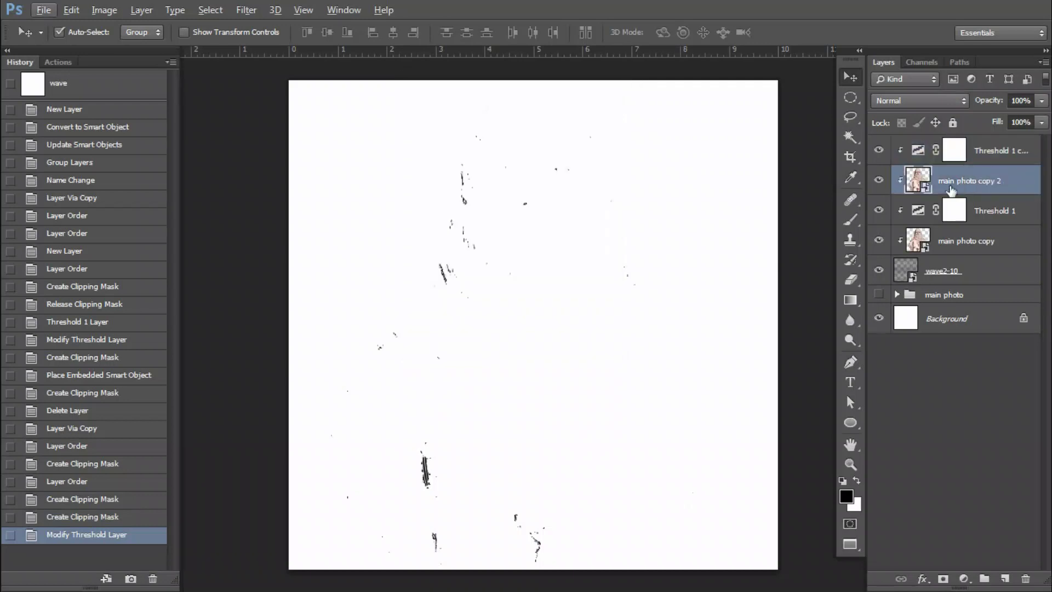
pyautogui.click(982, 211)
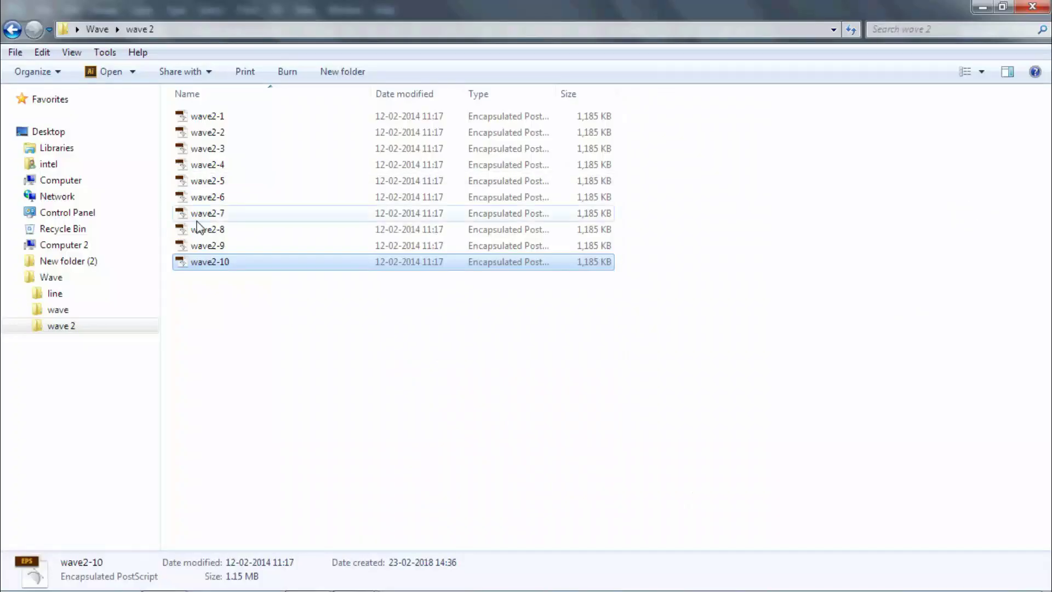
# - Place wave2-9.eps under main photo copy 2 and make the main photo group visible
pyautogui.moveTo(207, 245)
pyautogui.mouseDown()
pyautogui.moveTo(470, 493)
pyautogui.moveTo(173, 549)
pyautogui.mouseUp()
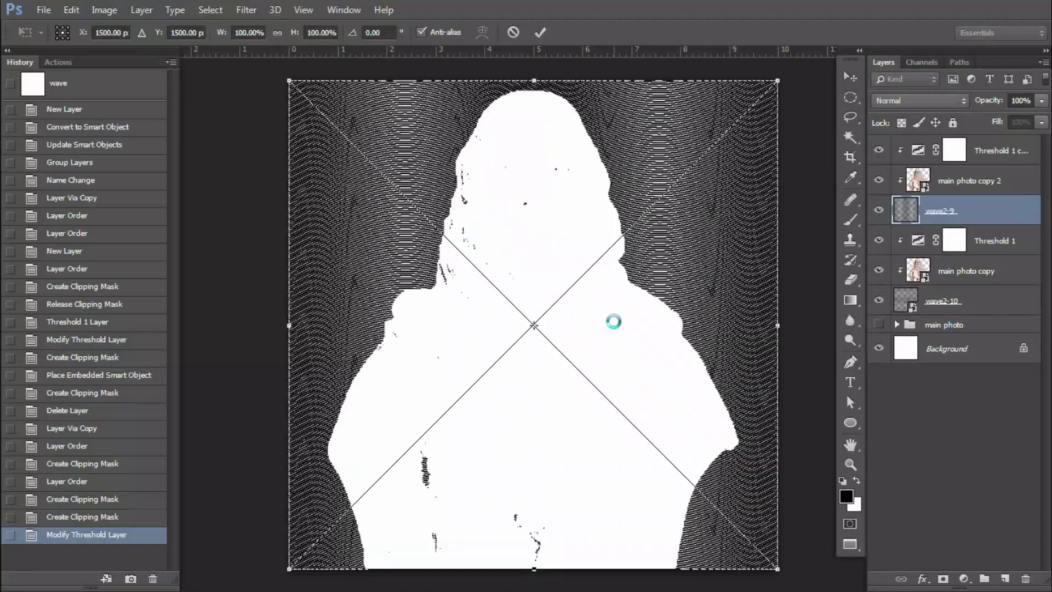
pyautogui.press('Return')
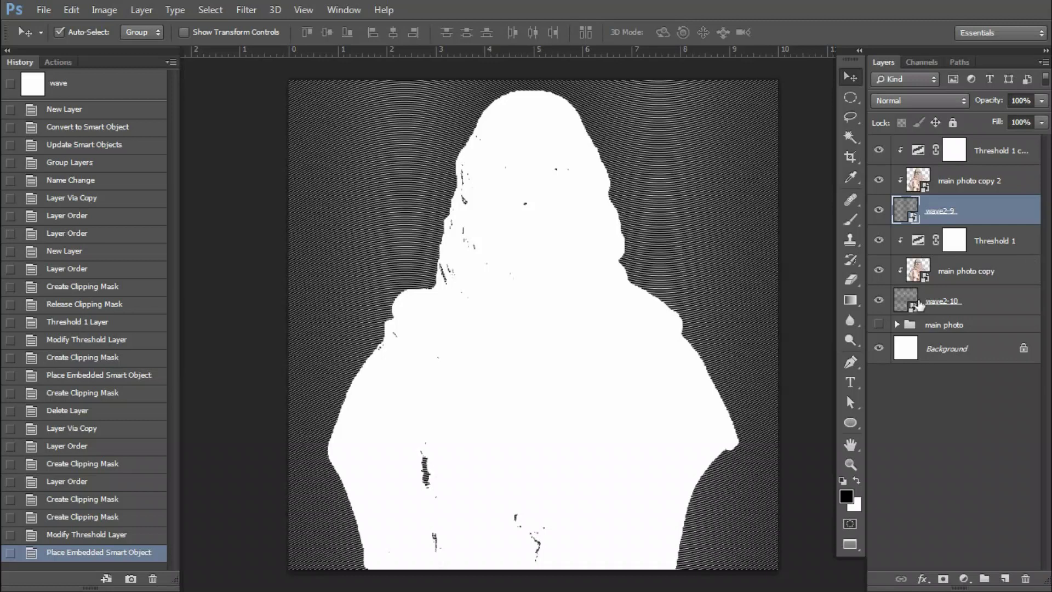
pyautogui.click(897, 325)
pyautogui.click(879, 324)
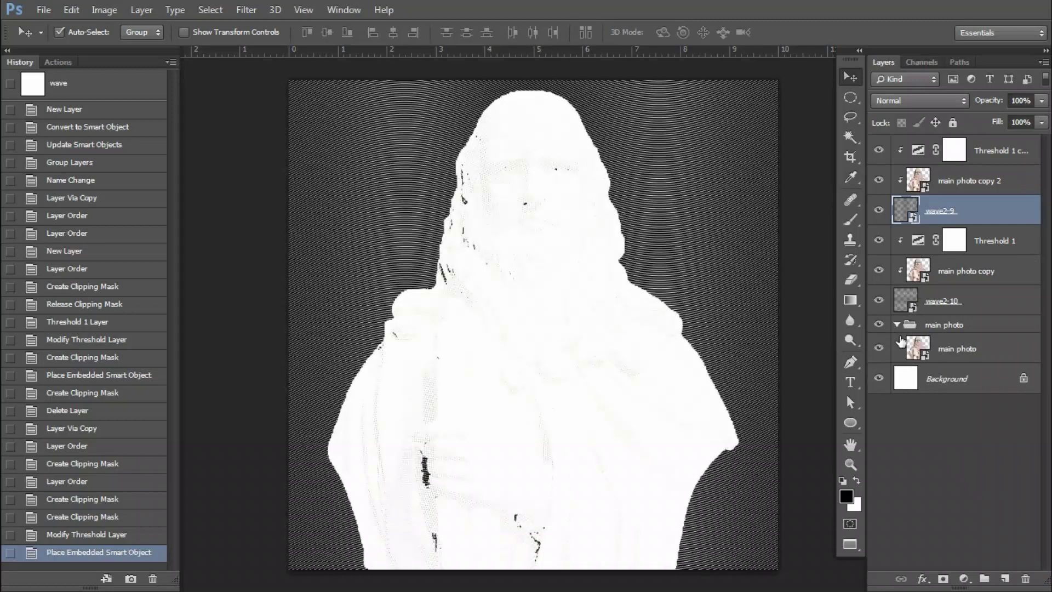
# - In the main photo smart object, put a white-filled layer beneath the statue and save
pyautogui.click(920, 349)
pyautogui.doubleClick(921, 350)
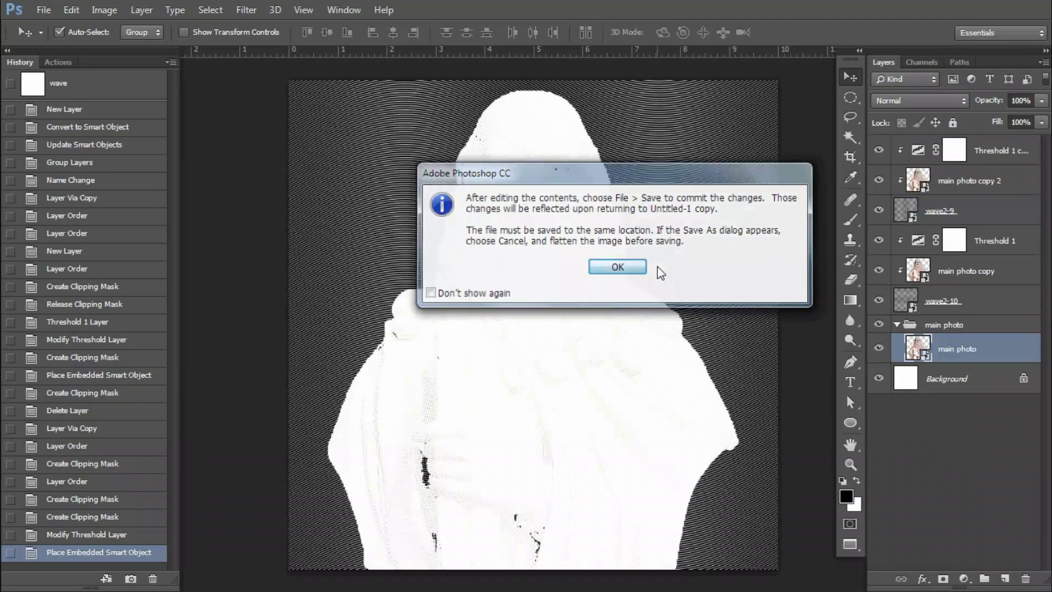
pyautogui.click(616, 264)
pyautogui.hotkey('ctrl', 'shift', 'n')
pyautogui.press('Return')
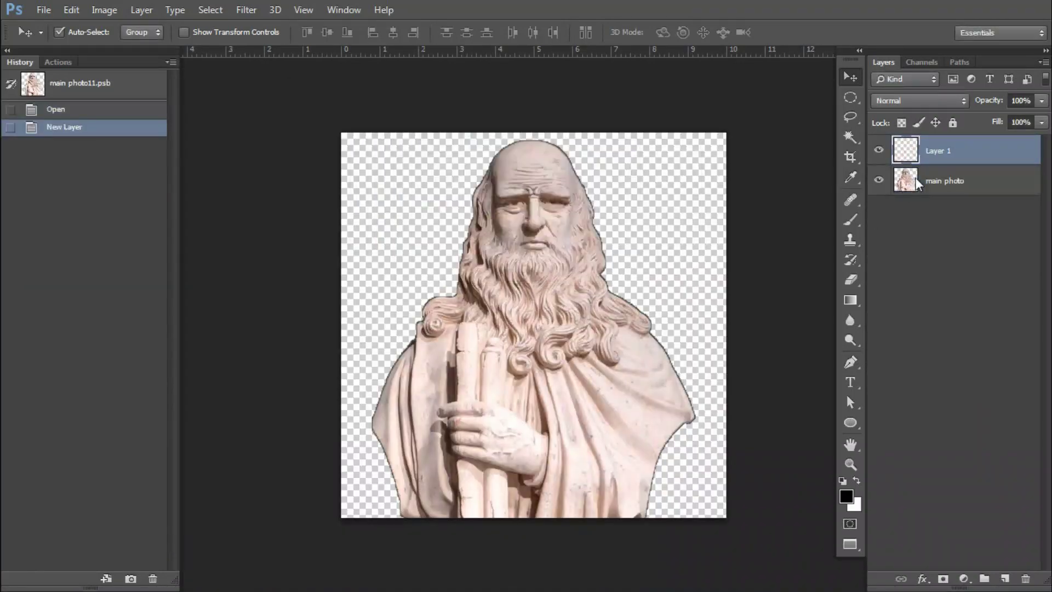
pyautogui.hotkey('ctrl', 'BackSpace')
pyautogui.hotkey('ctrl', '[')
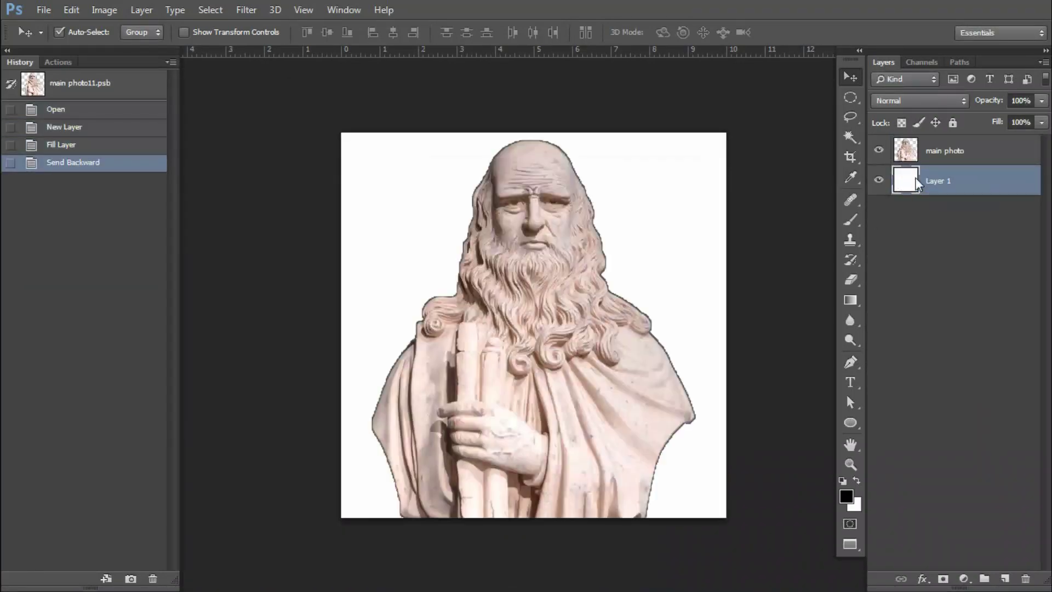
pyautogui.hotkey('ctrl', 'w')
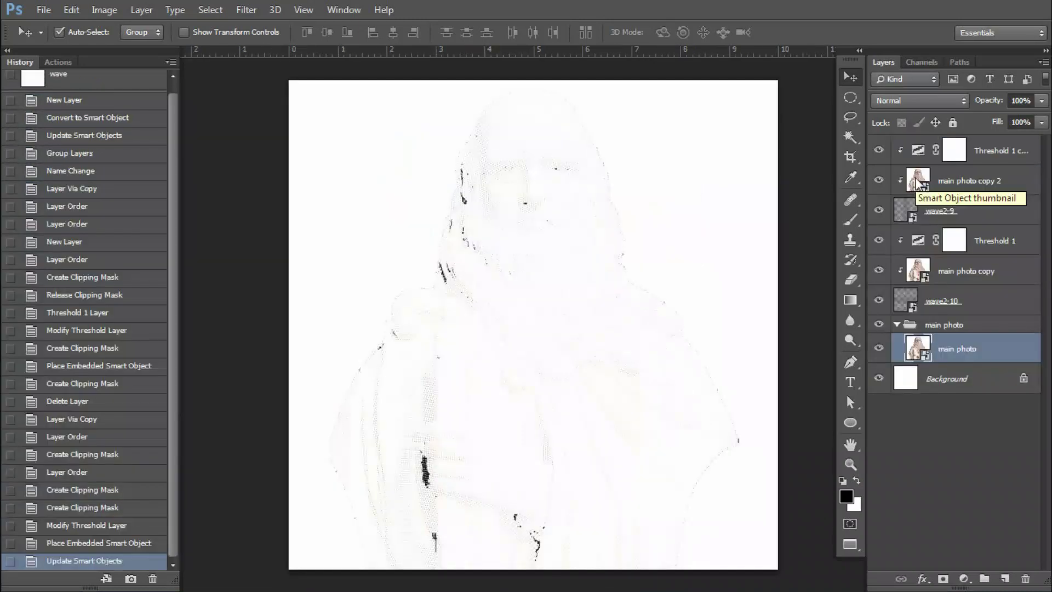
# - Select main photo copy 2 and check its threshold adjustment's current settings
pyautogui.click(970, 182)
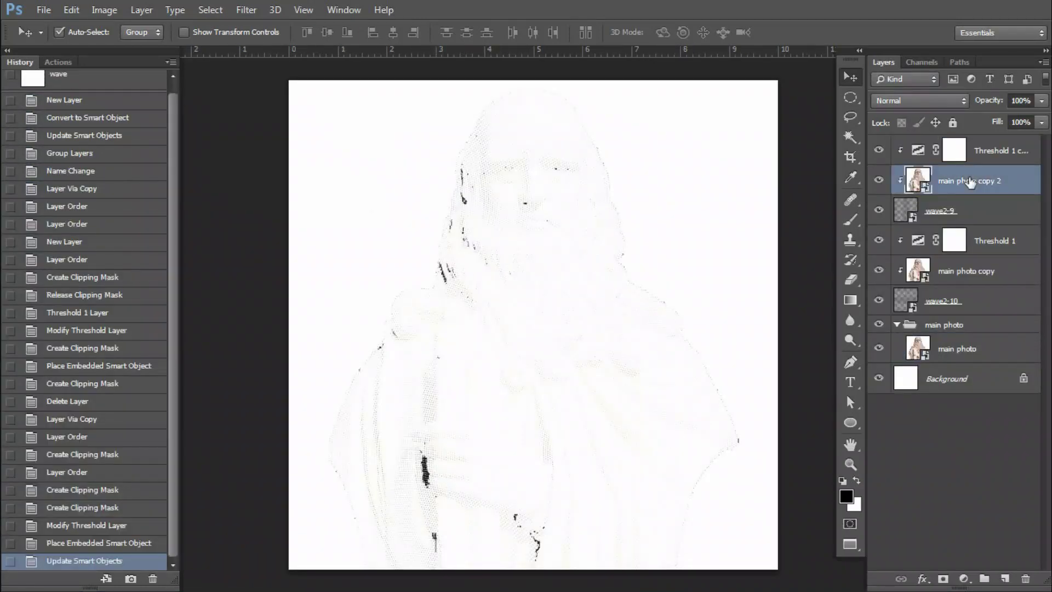
pyautogui.click(897, 325)
pyautogui.doubleClick(918, 154)
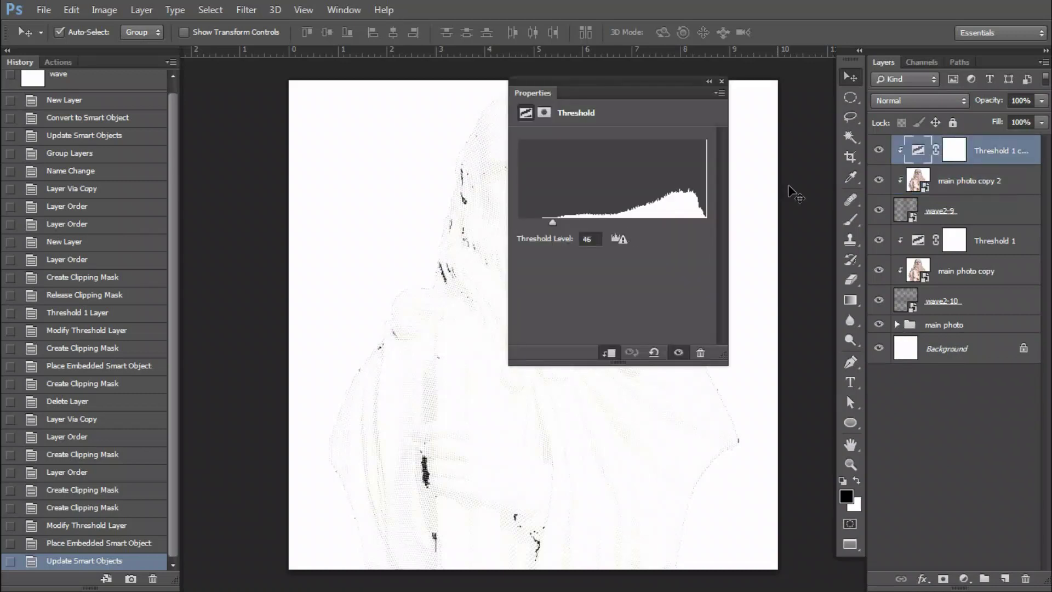
pyautogui.click(721, 81)
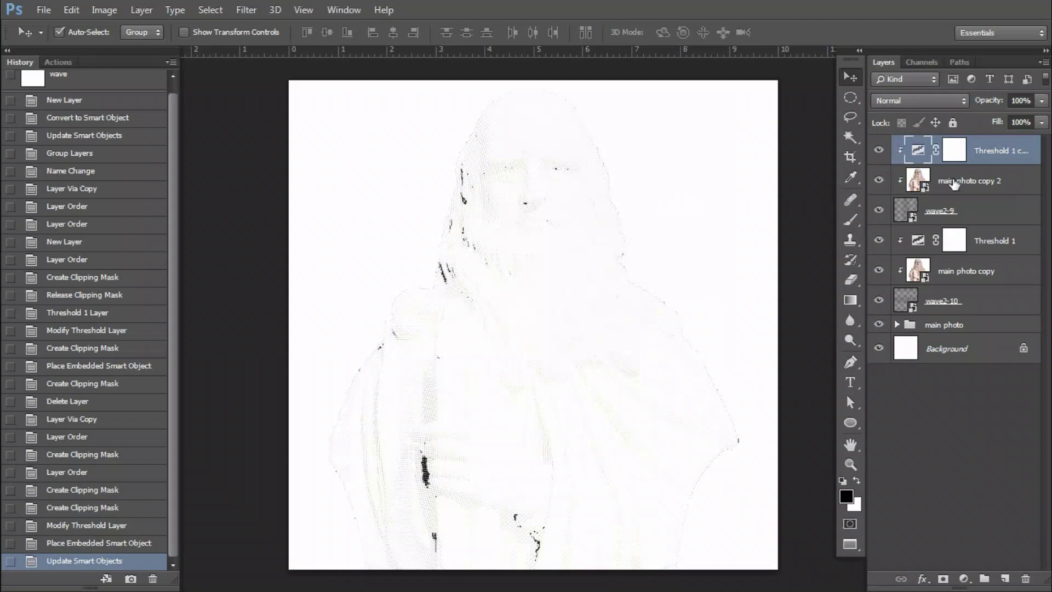
# - Duplicate main photo copy 2 together with its upper threshold adjustment
pyautogui.click(954, 185)
pyautogui.keyDown('shift'); pyautogui.click(965, 213); pyautogui.keyUp('shift')
pyautogui.keyDown('shift'); pyautogui.click(989, 159); pyautogui.keyUp('shift')
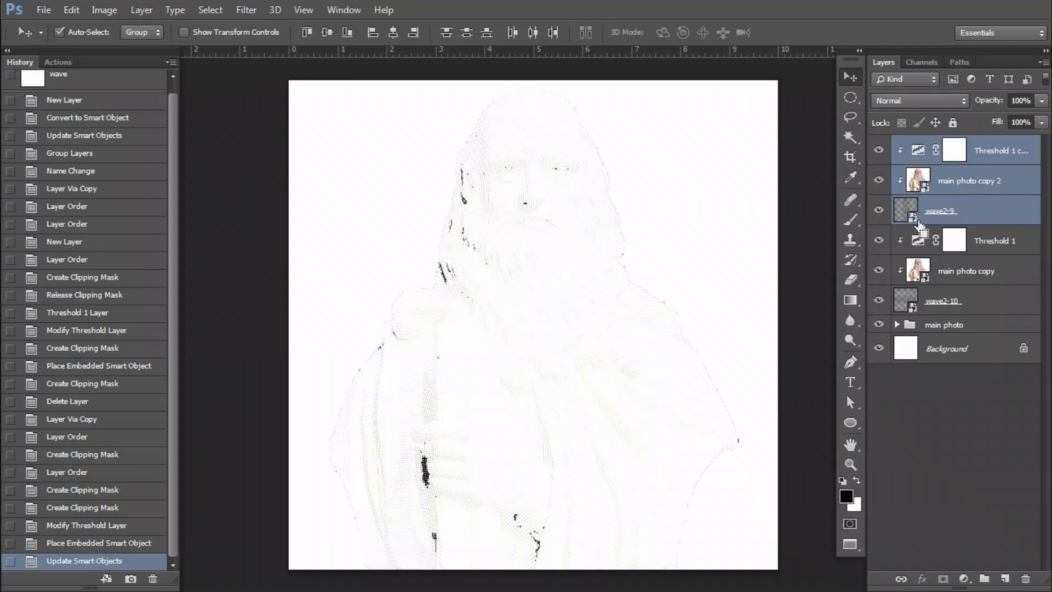
pyautogui.click(963, 215)
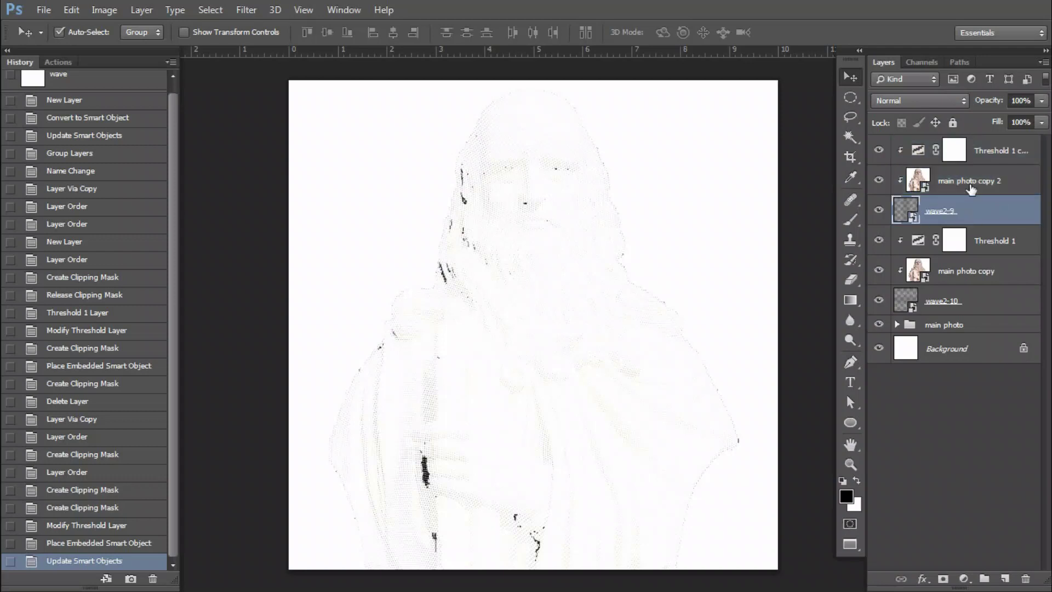
pyautogui.click(969, 181)
pyautogui.keyDown('shift'); pyautogui.click(997, 156); pyautogui.keyUp('shift')
pyautogui.hotkey('ctrl', 'j')
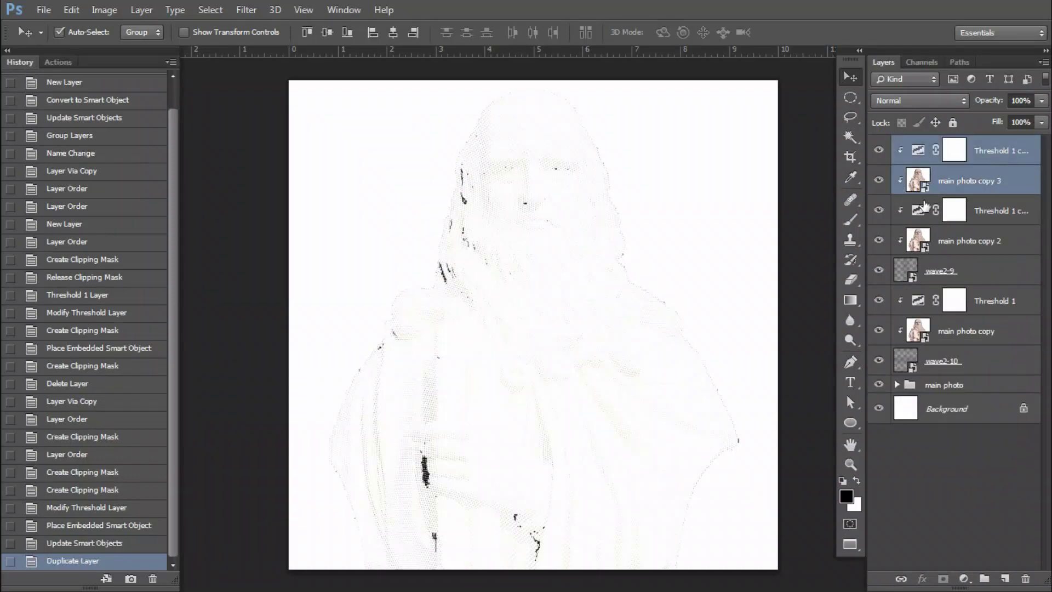
# - Set the new top threshold adjustment's level to 70
pyautogui.click(930, 188)
pyautogui.click(921, 153)
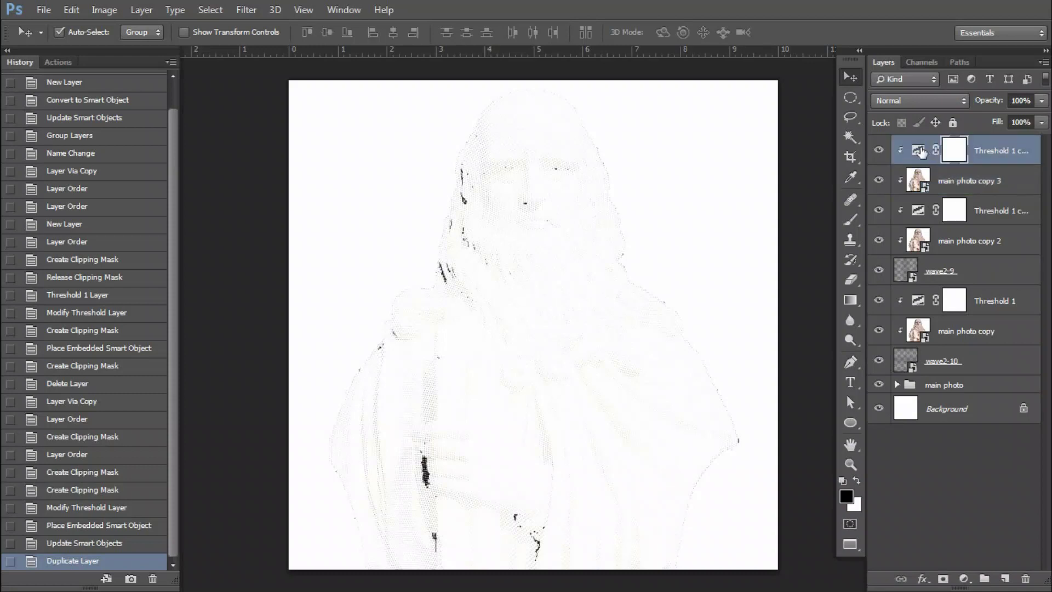
pyautogui.doubleClick(920, 151)
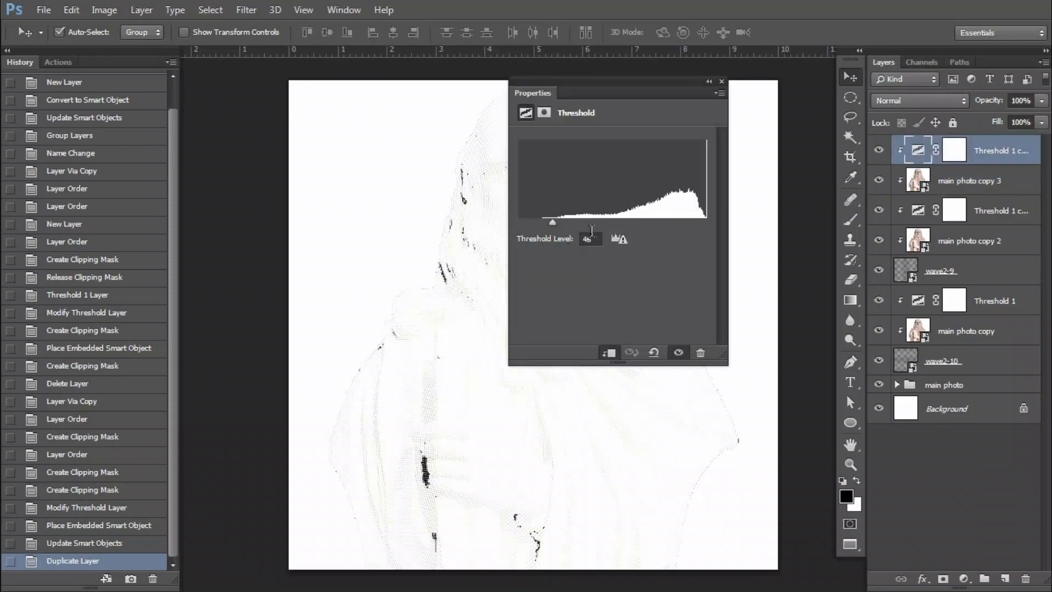
pyautogui.moveTo(593, 240); pyautogui.dragTo(583, 235)
pyautogui.write('7')
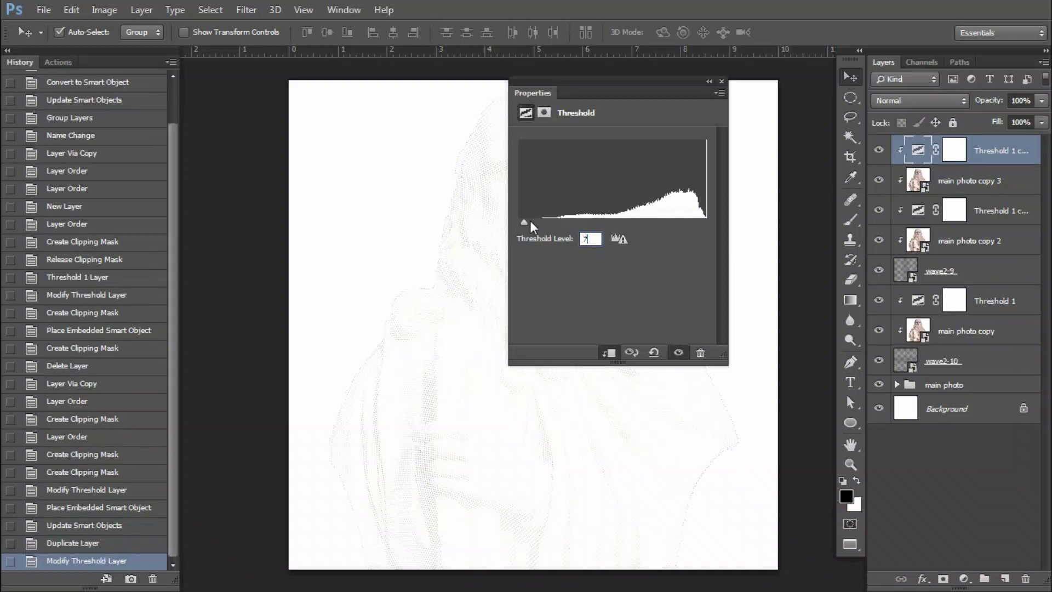
pyautogui.write('0')
pyautogui.press('Return')
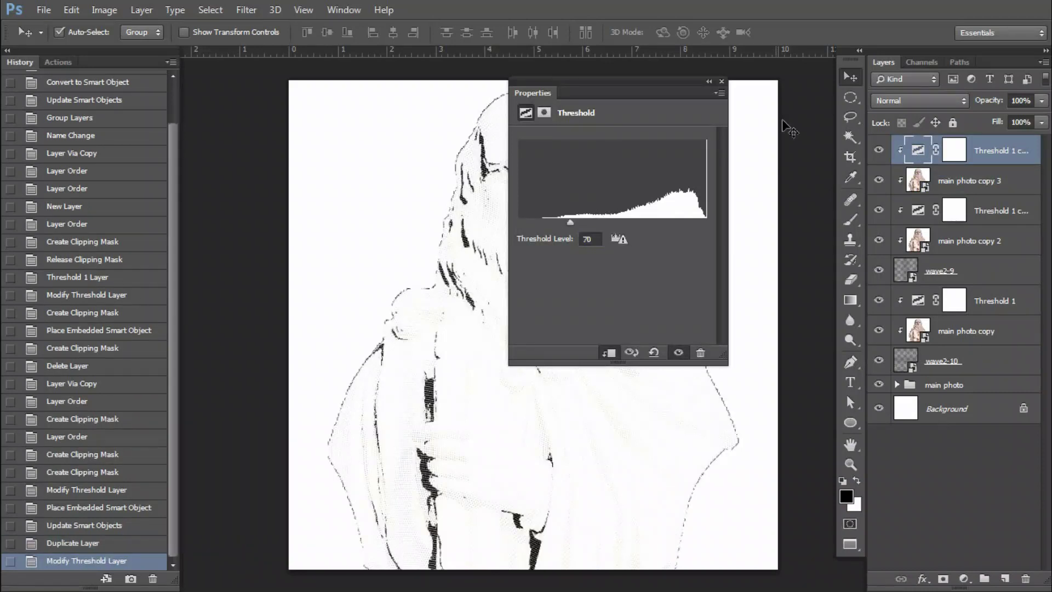
pyautogui.click(720, 81)
pyautogui.click(969, 187)
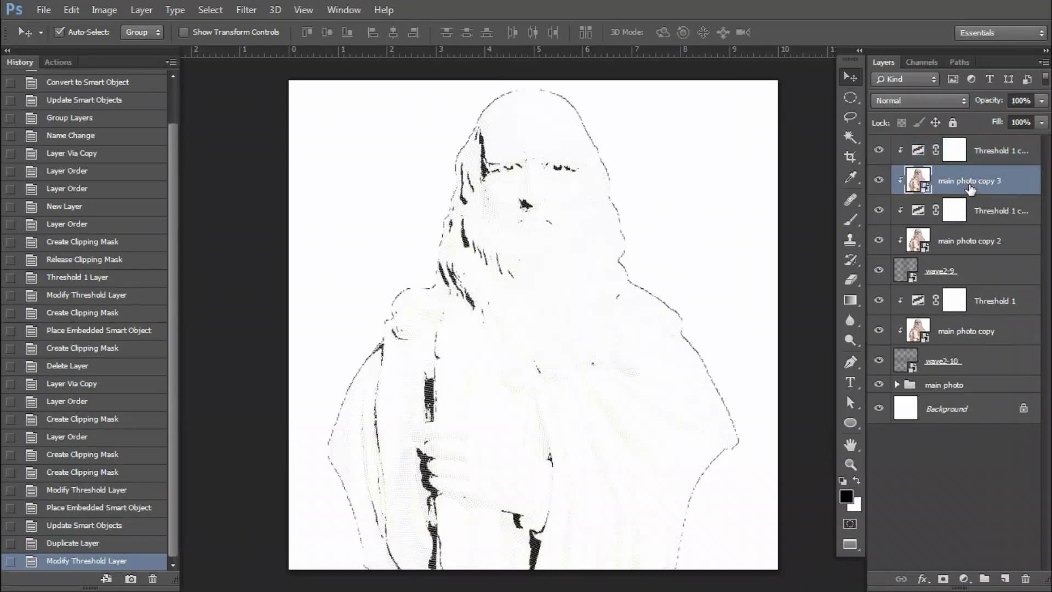
pyautogui.click(978, 210)
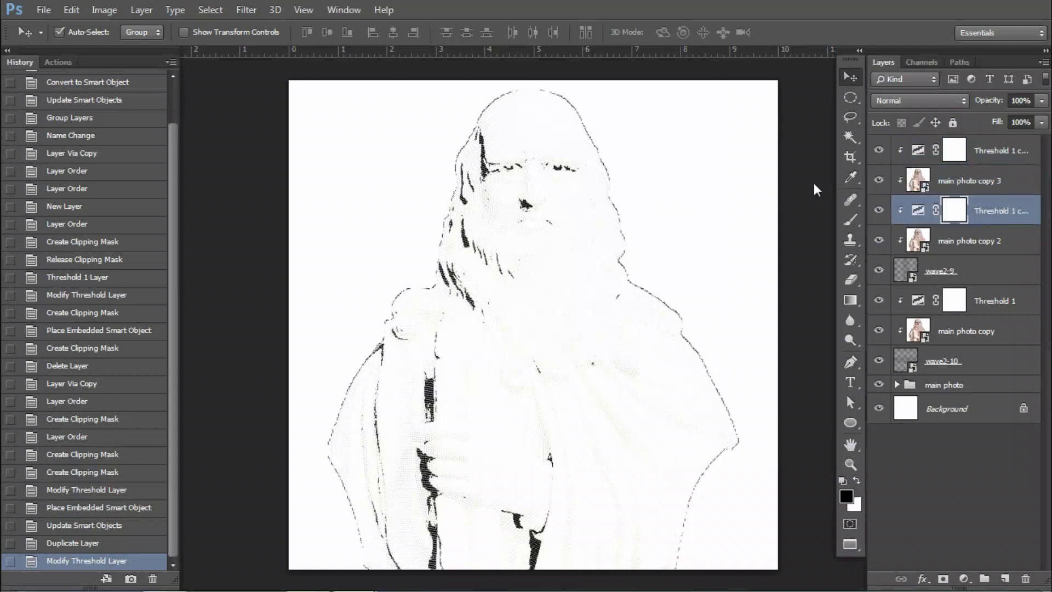
# - Place wave2-8.eps from the wave 2 folder as a layer beneath main photo copy 3
pyautogui.hotkey('alt', 'Tab')
pyautogui.hotkey('alt', 'Tab')
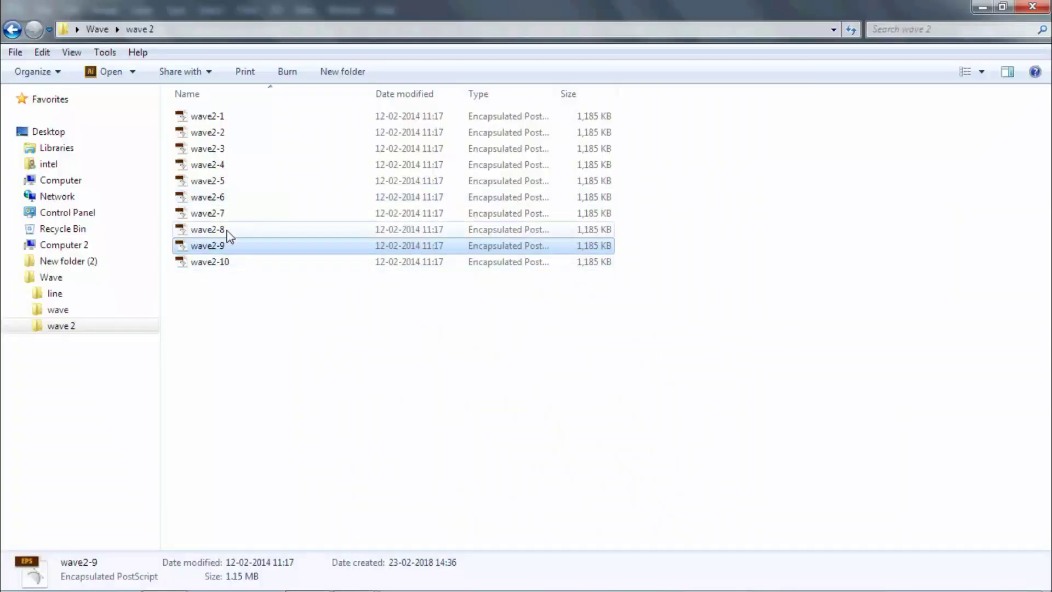
pyautogui.click(197, 233)
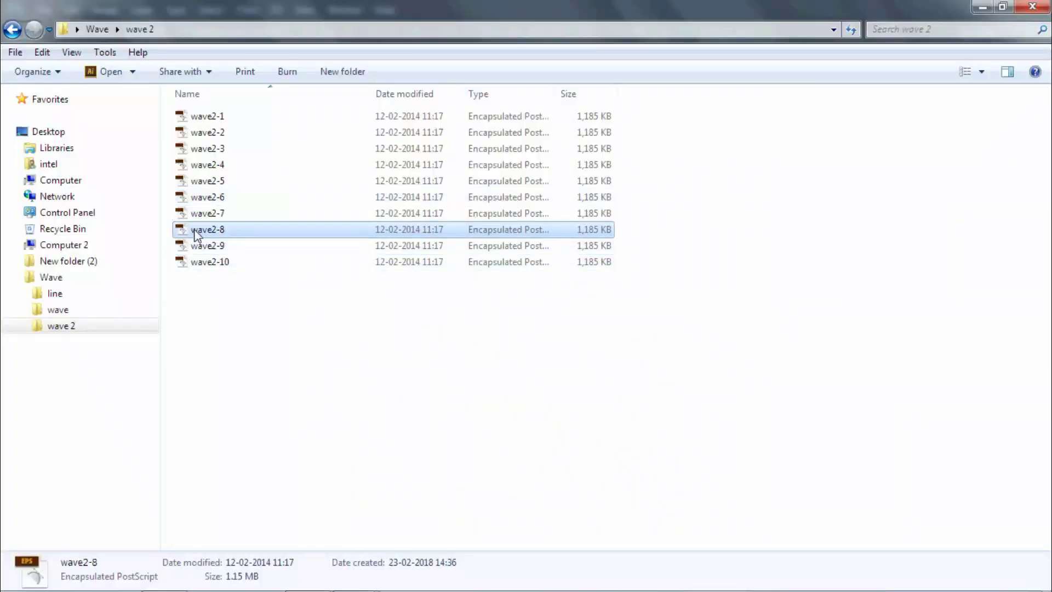
pyautogui.moveTo(197, 232)
pyautogui.mouseDown()
pyautogui.moveTo(177, 576)
pyautogui.moveTo(521, 328)
pyautogui.mouseUp()
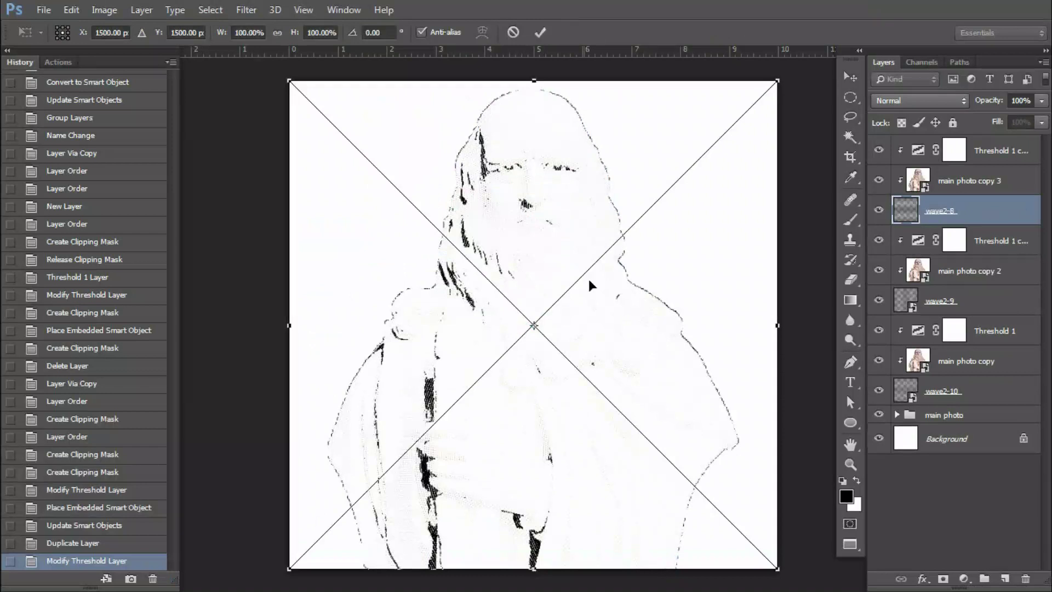
pyautogui.press('Return')
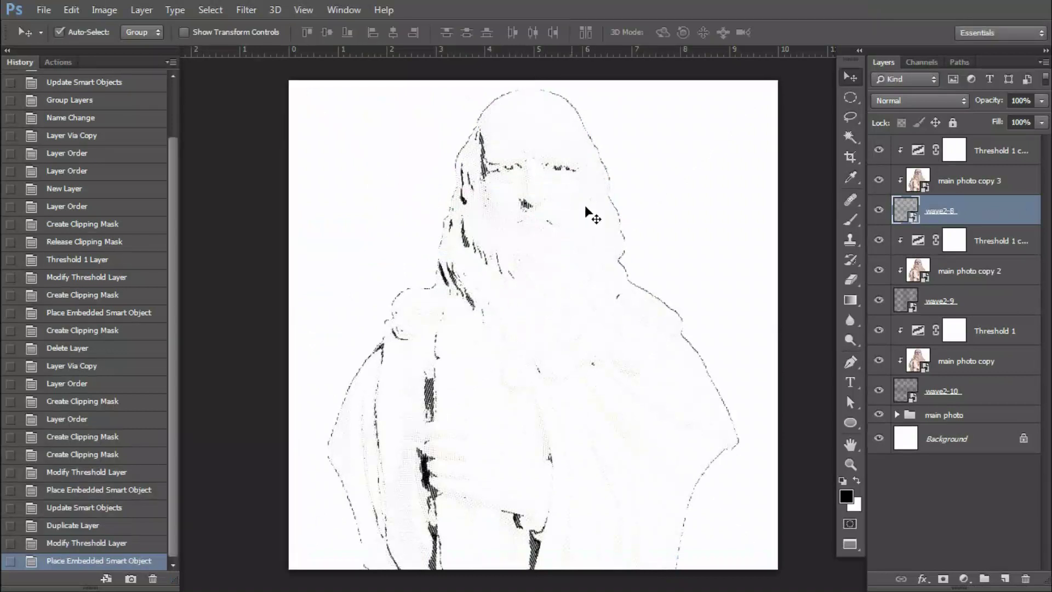
pyautogui.click(992, 152)
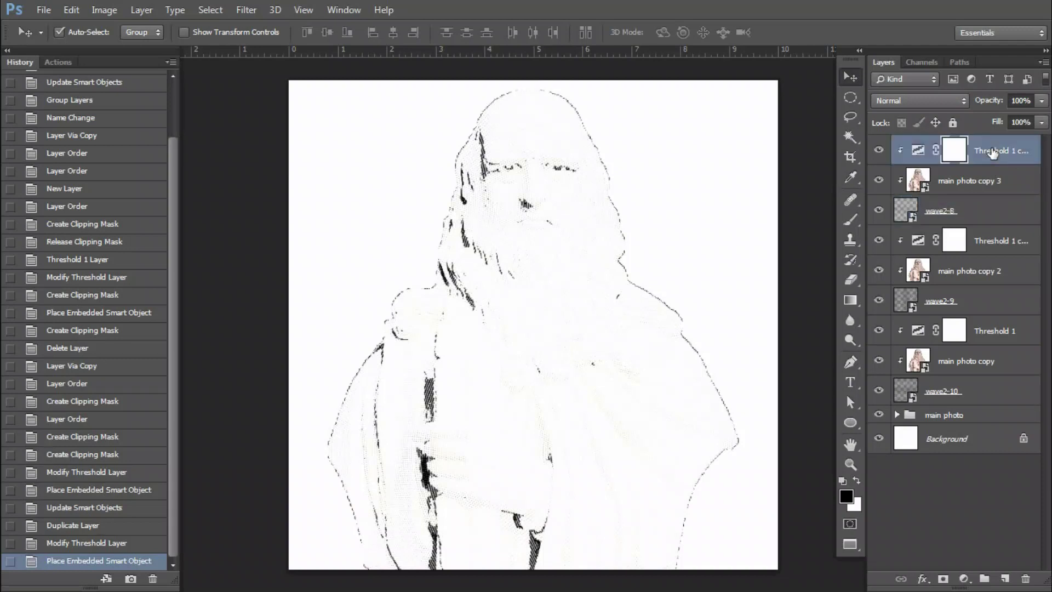
# - Group the threshold, photo-copy and wave layers down to wave2-10 as 'Dark'
pyautogui.keyDown('shift'); pyautogui.click(959, 391); pyautogui.keyUp('shift')
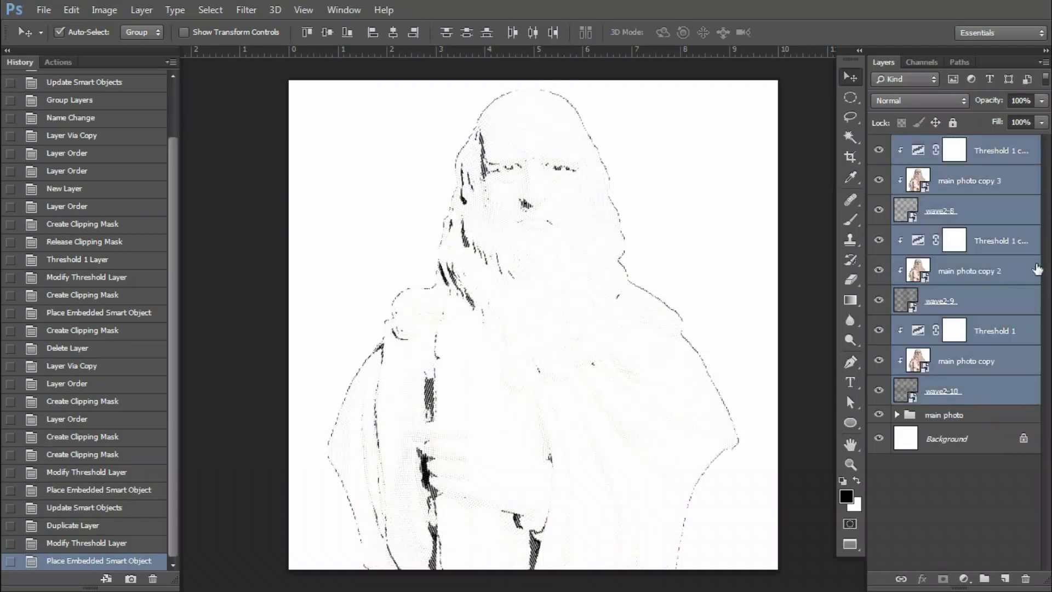
pyautogui.hotkey('ctrl', 'g')
pyautogui.doubleClick(938, 145)
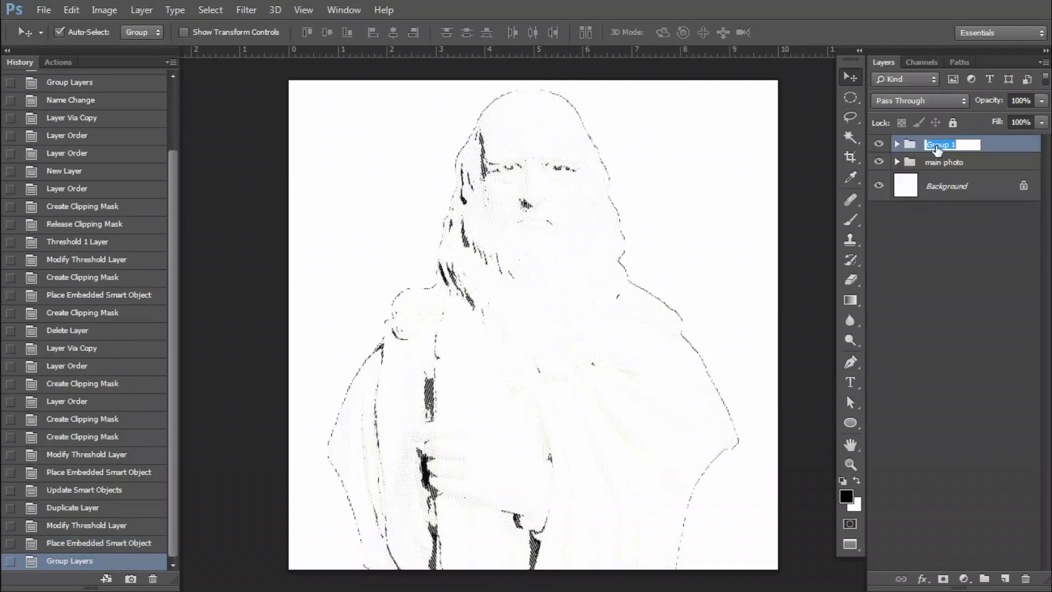
pyautogui.write('Dar')
pyautogui.write('k')
pyautogui.press('Return')
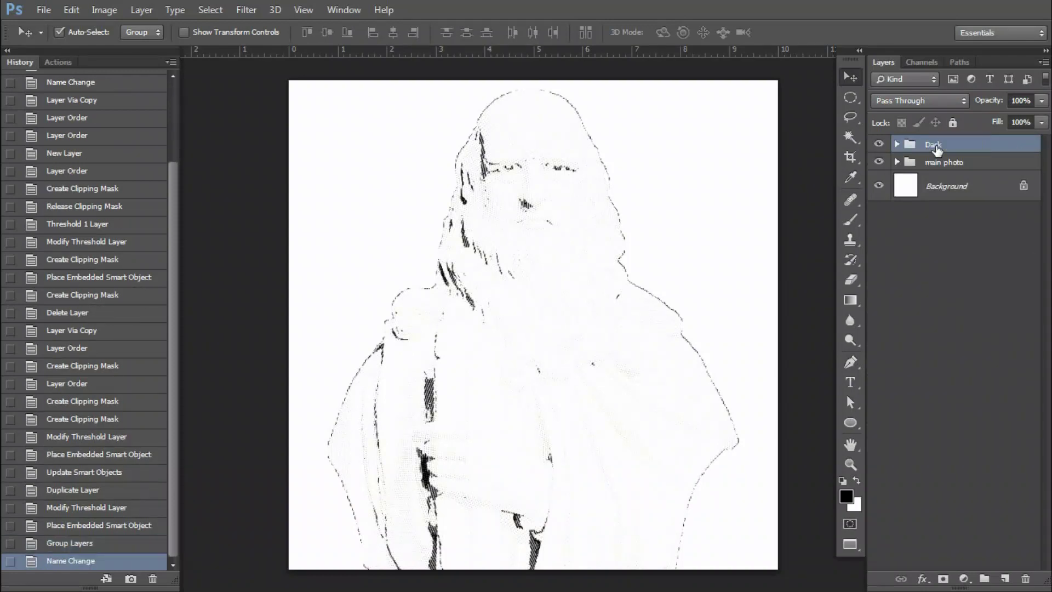
# - Expand the Dark group and select main photo copy 3 with its threshold layer
pyautogui.click(897, 145)
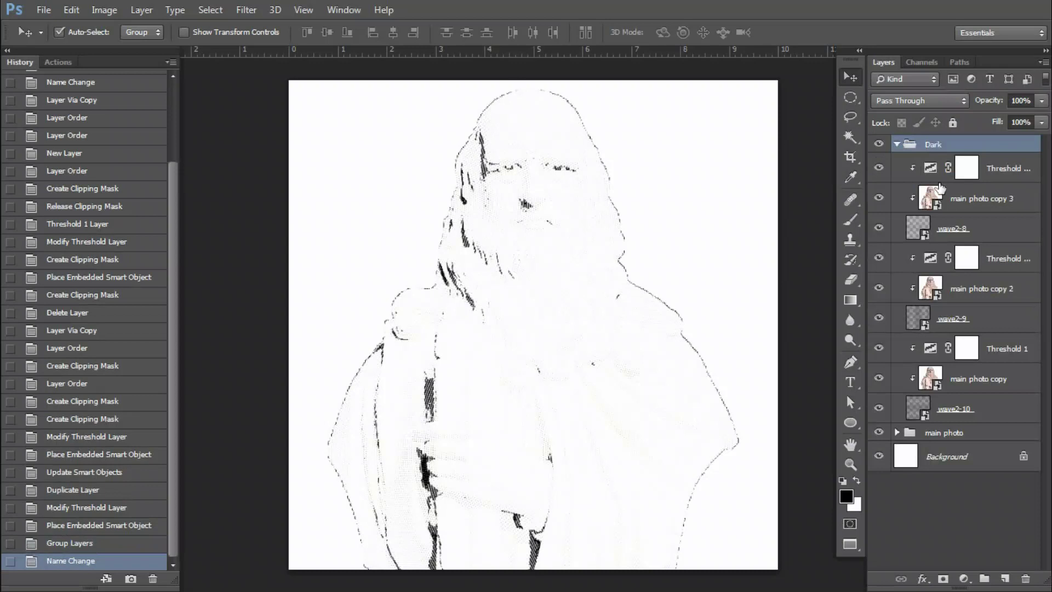
pyautogui.click(1010, 168)
pyautogui.keyDown('ctrl'); pyautogui.click(986, 222); pyautogui.keyUp('ctrl')
pyautogui.click(994, 200)
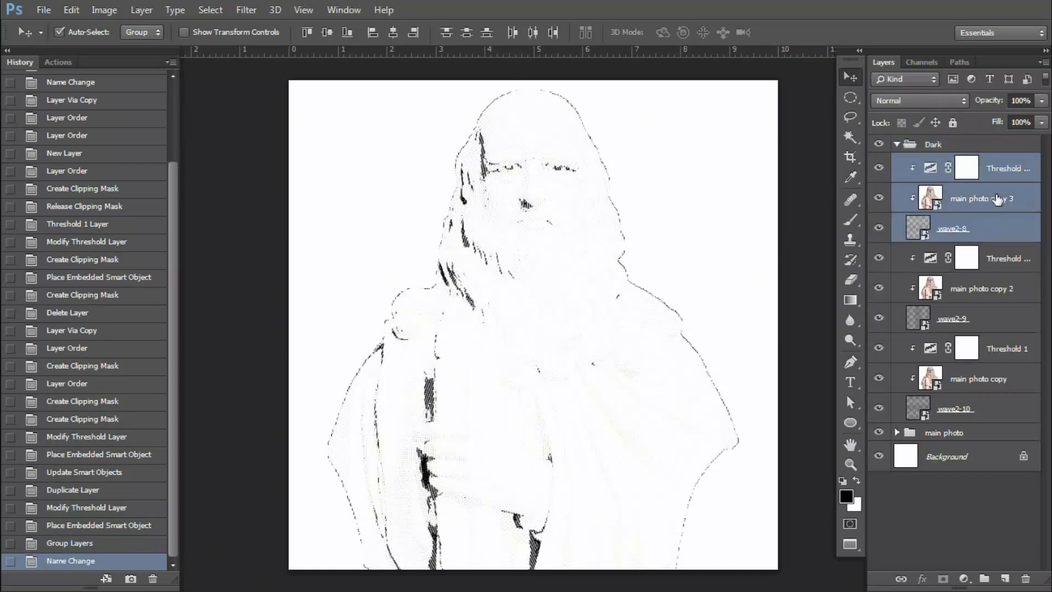
pyautogui.keyDown('ctrl'); pyautogui.click(996, 171); pyautogui.keyUp('ctrl')
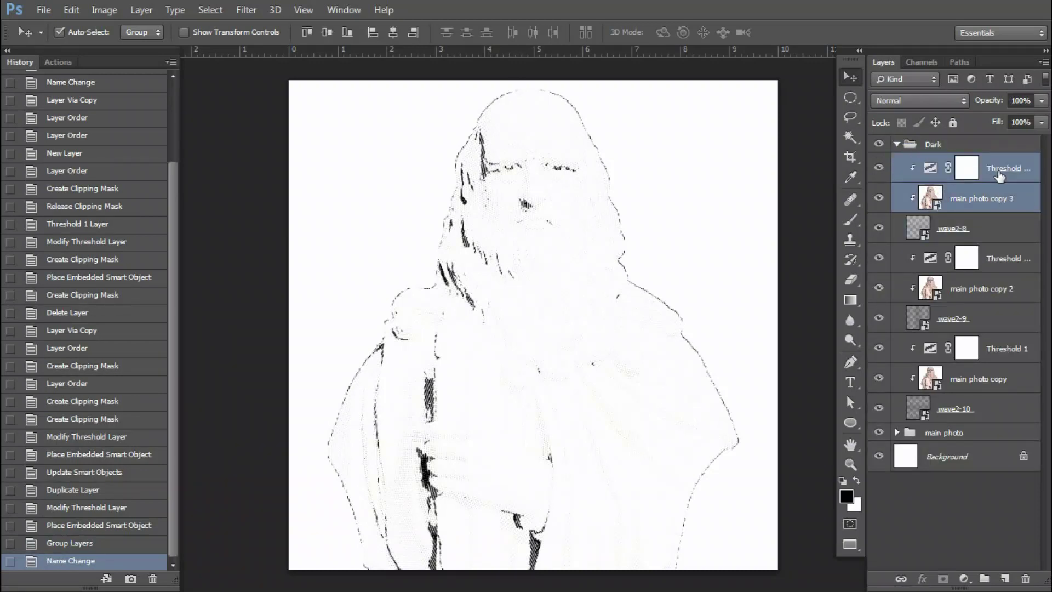
# - Copy the photo-threshold pair and move it to the top, above the Dark group
pyautogui.hotkey('ctrl', 'j')
pyautogui.hotkey('ctrl', 'shift', ']')
pyautogui.hotkey('ctrl', 'shift', ']')
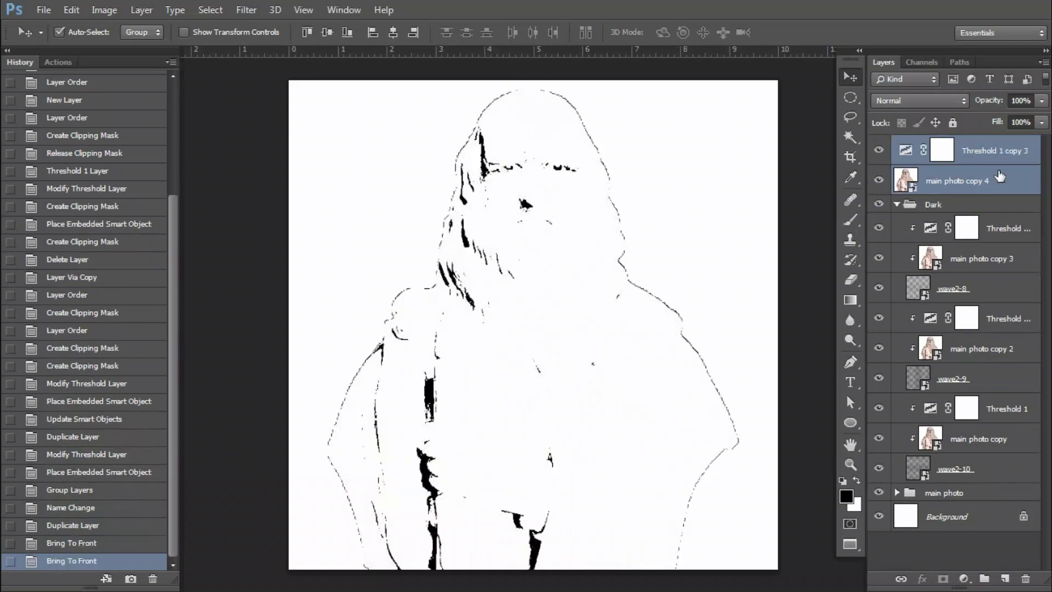
pyautogui.click(897, 205)
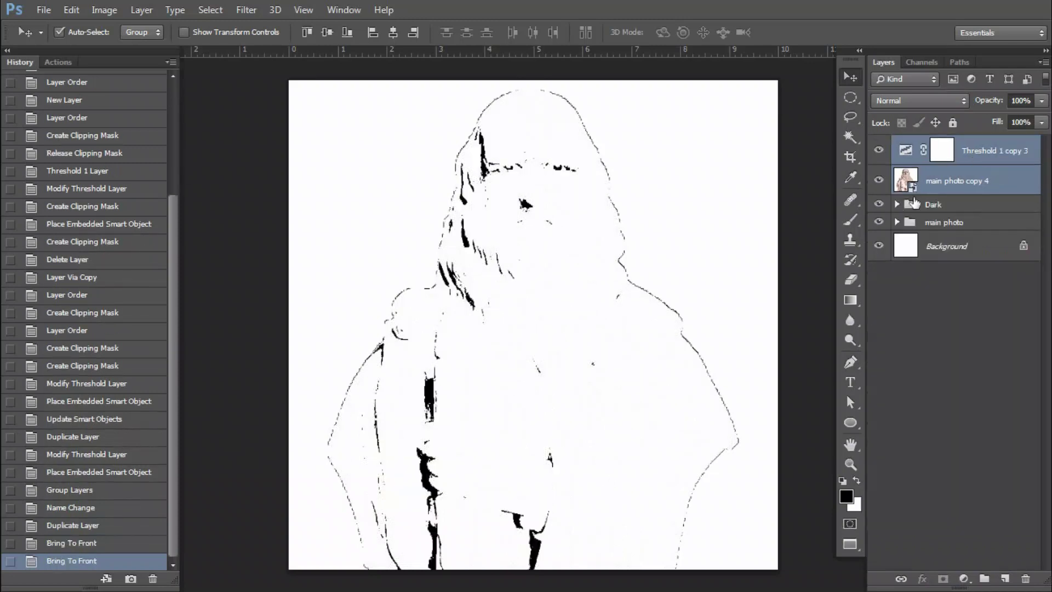
# - Set Threshold 1 copy 3's level to 93
pyautogui.keyDown('ctrl'); pyautogui.click(907, 151); pyautogui.keyUp('ctrl')
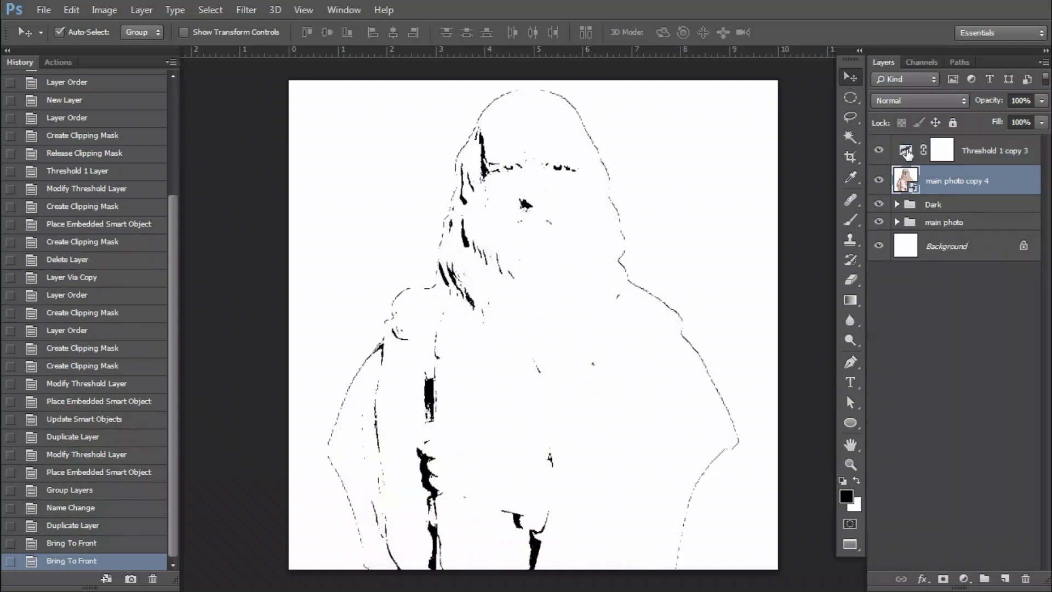
pyautogui.doubleClick(907, 151)
pyautogui.click(593, 241)
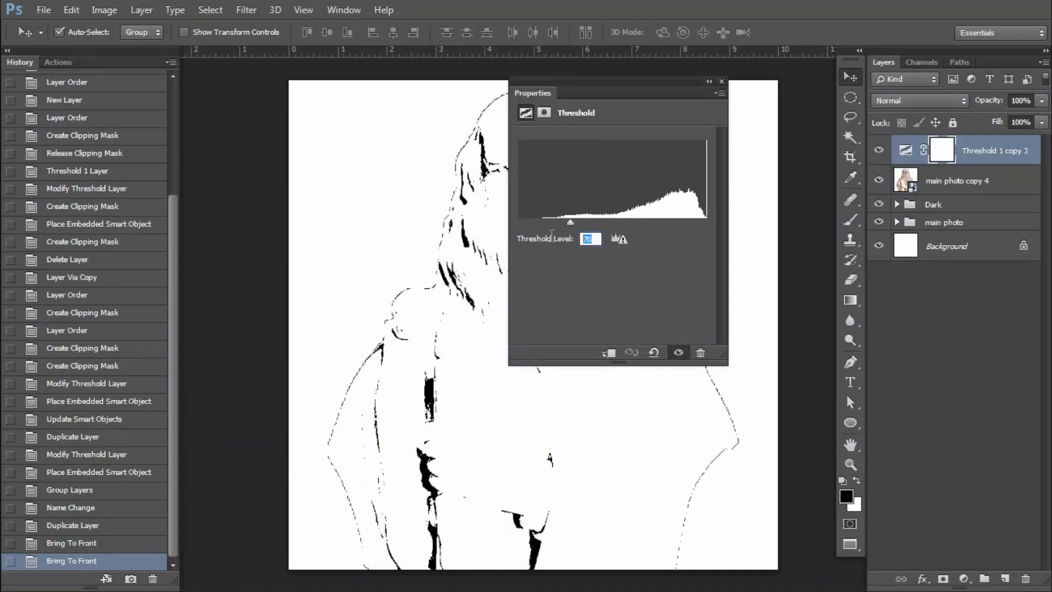
pyautogui.write('93')
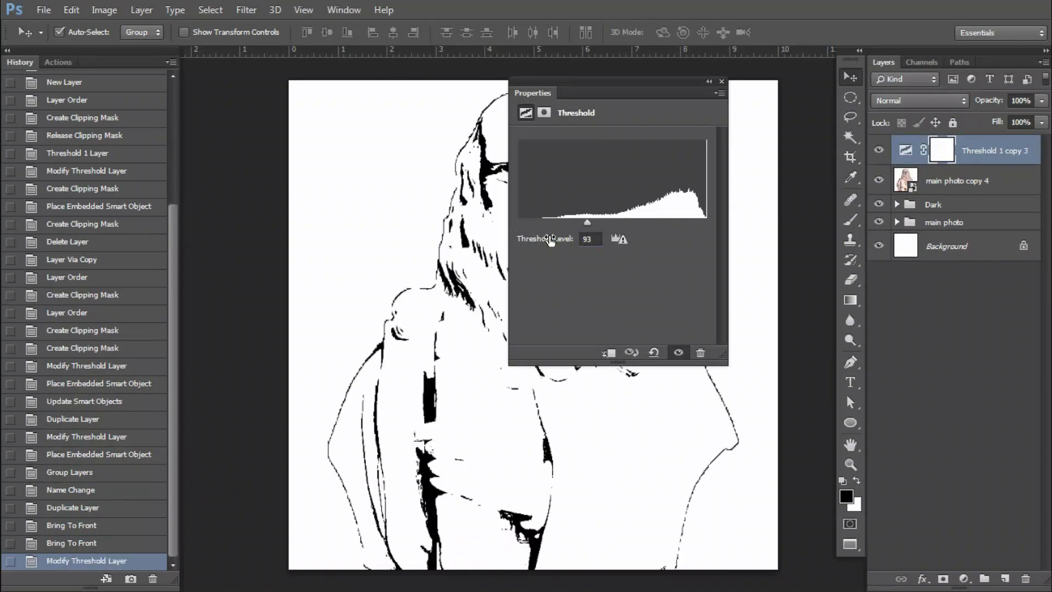
pyautogui.click(722, 81)
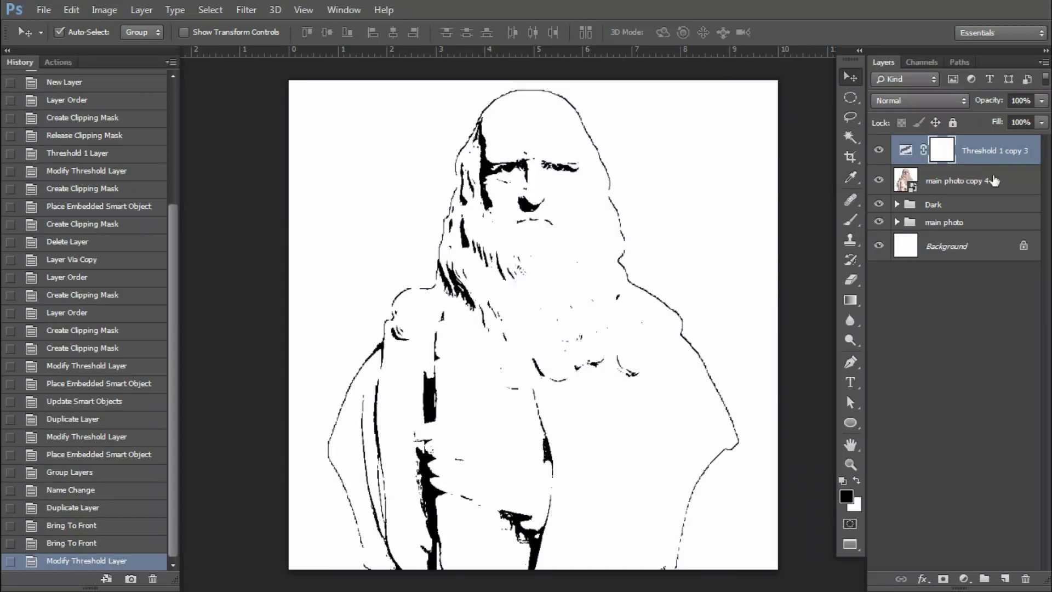
pyautogui.click(958, 182)
pyautogui.click(952, 204)
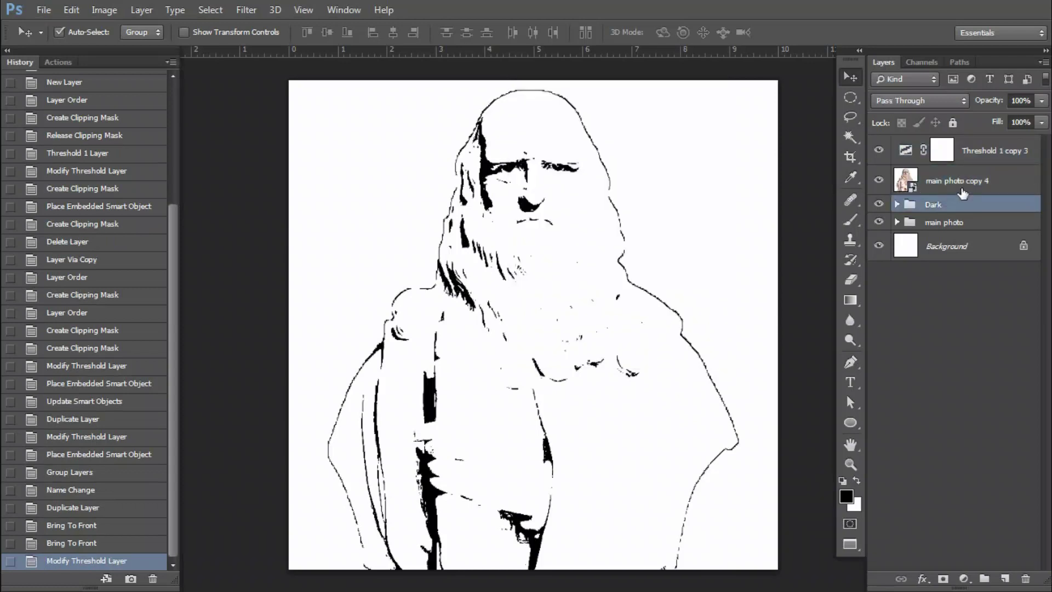
# - Place the wave2-7 pattern into the document
pyautogui.click(964, 183)
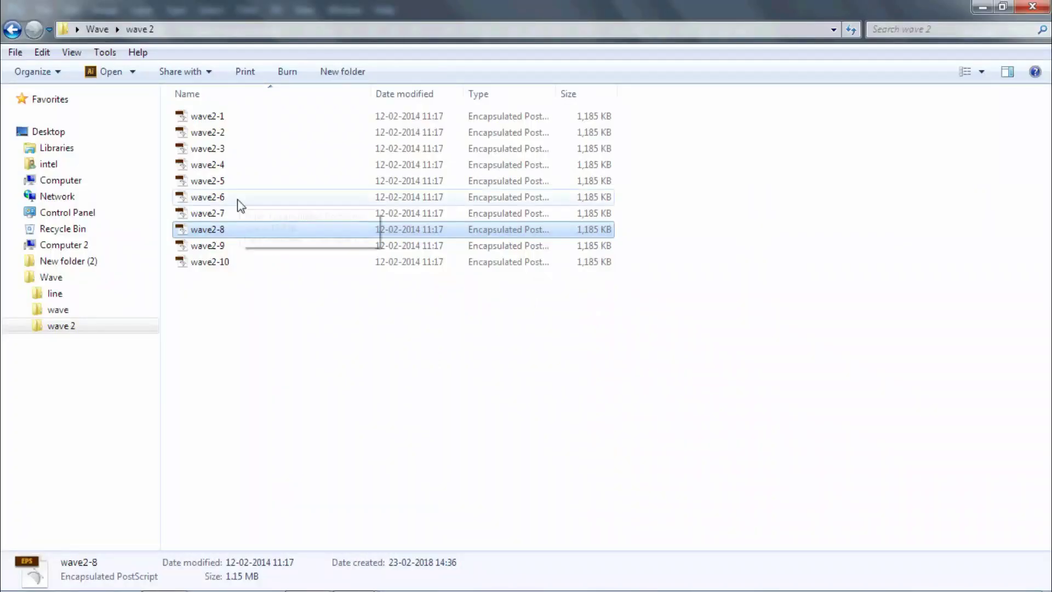
pyautogui.click(208, 214)
pyautogui.moveTo(208, 218)
pyautogui.mouseDown()
pyautogui.moveTo(176, 584)
pyautogui.moveTo(529, 287)
pyautogui.mouseUp()
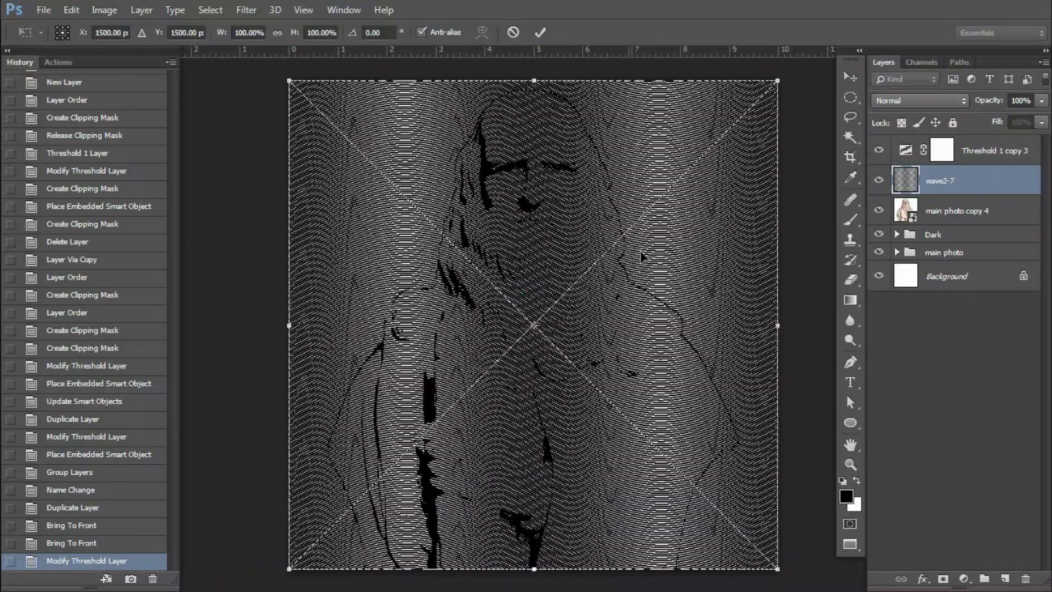
pyautogui.press('Return')
# - Move wave2-7 under main photo copy 4, clip the pair to it, and duplicate the pair
pyautogui.moveTo(964, 182); pyautogui.dragTo(914, 187)
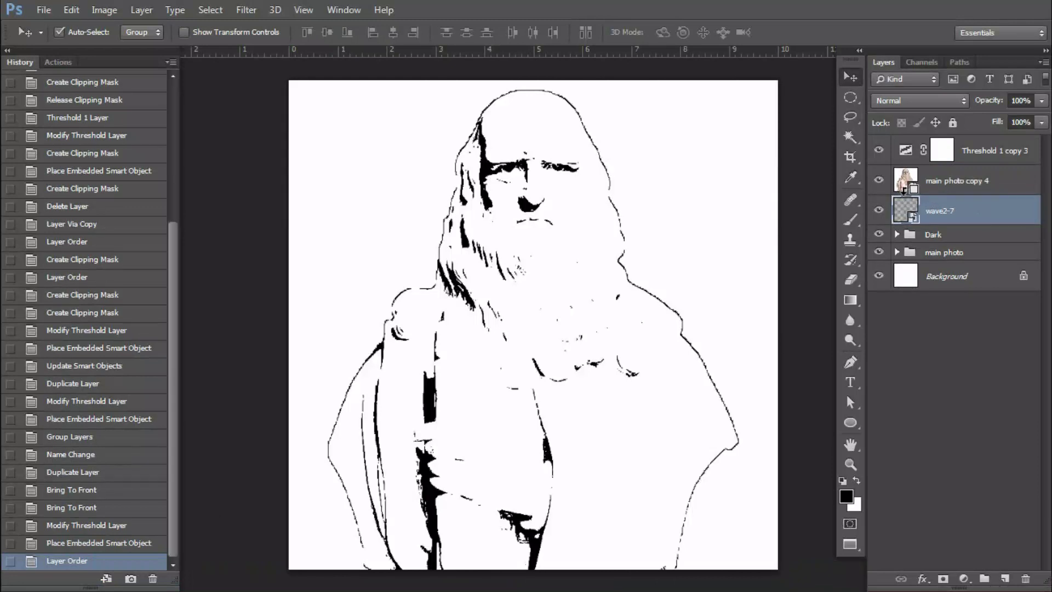
pyautogui.keyDown('alt'); pyautogui.click(907, 195); pyautogui.keyUp('alt')
pyautogui.keyDown('alt'); pyautogui.click(910, 166); pyautogui.keyUp('alt')
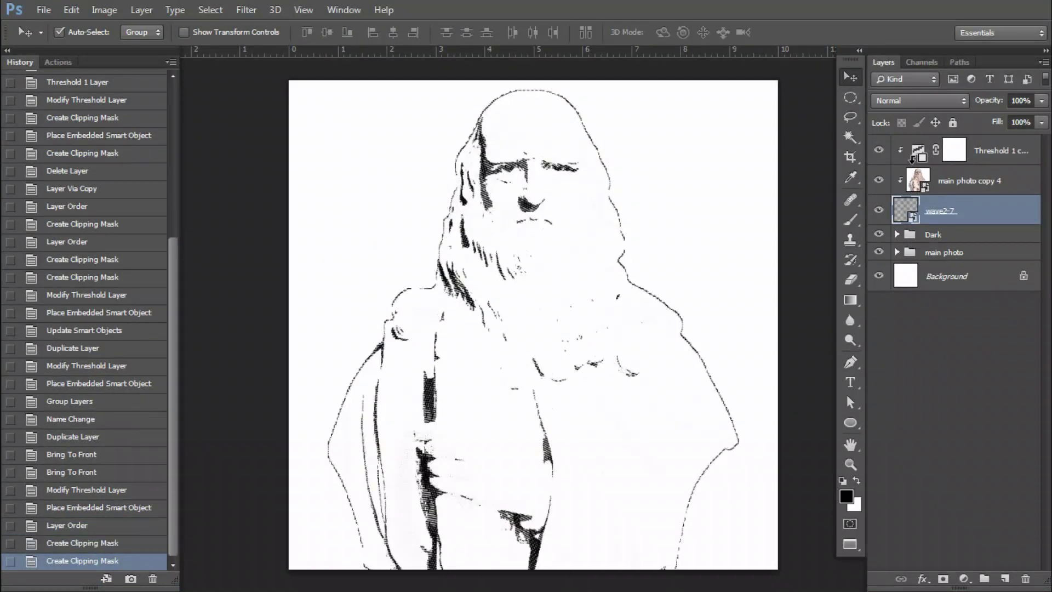
pyautogui.click(974, 185)
pyautogui.keyDown('shift'); pyautogui.click(991, 155); pyautogui.keyUp('shift')
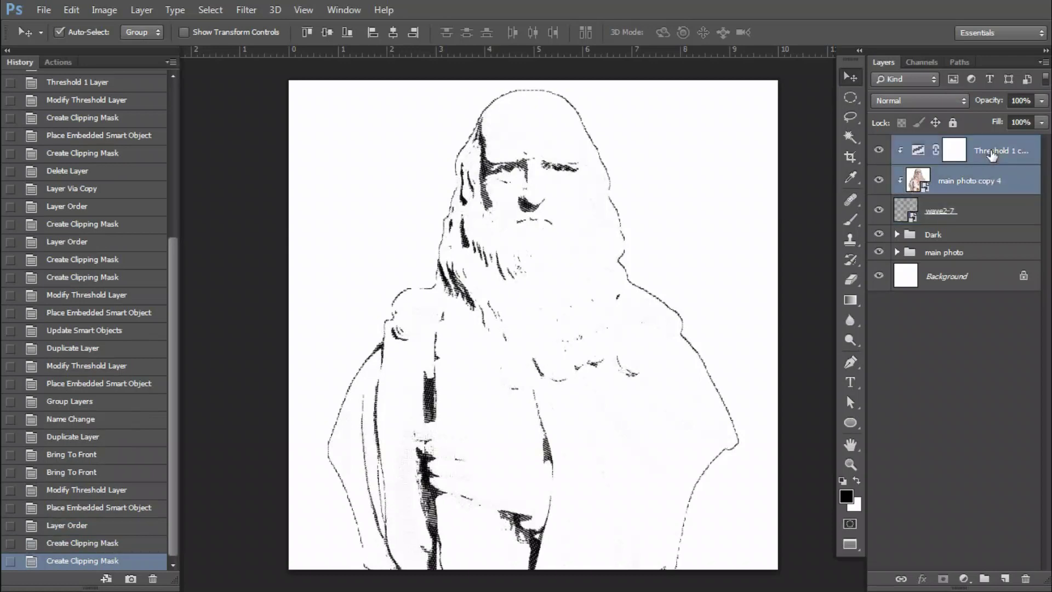
pyautogui.hotkey('ctrl', 'j')
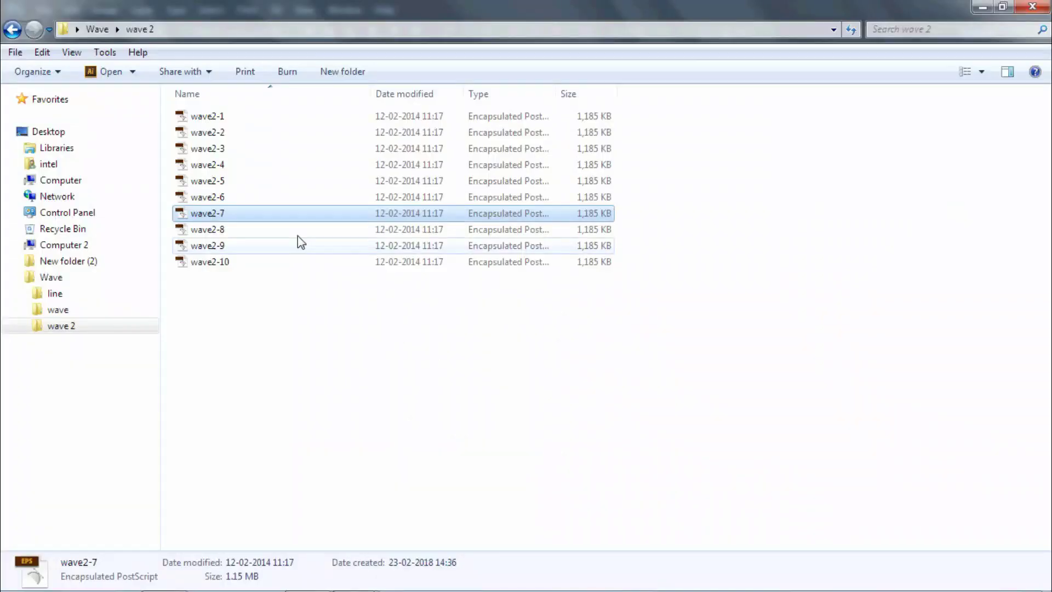
# - Place wave2-6 below main photo copy 5 and clip the photo-threshold pair onto it
pyautogui.moveTo(220, 199); pyautogui.dragTo(493, 581)
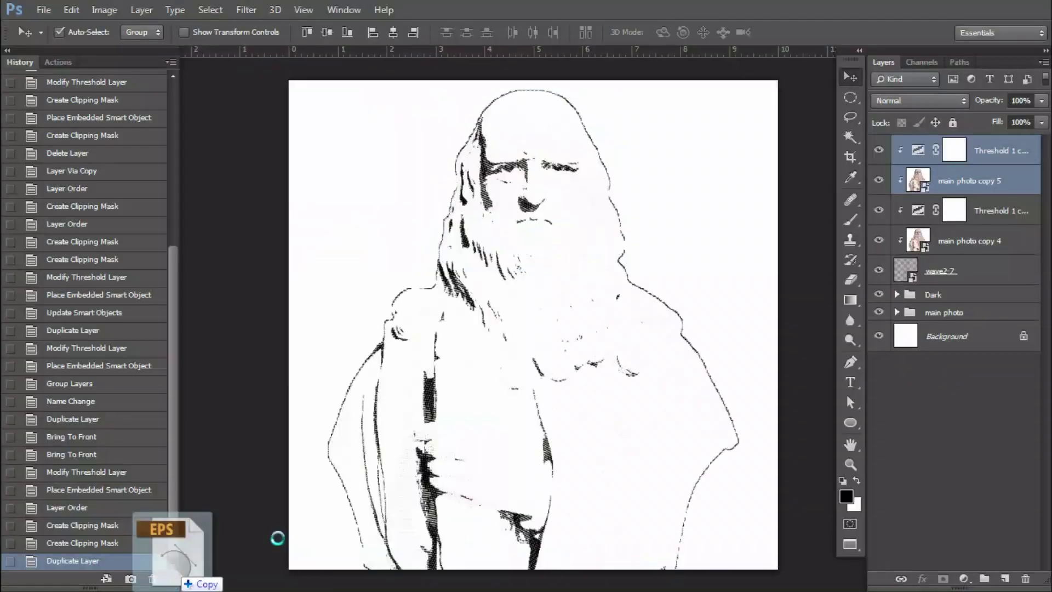
pyautogui.moveTo(493, 587); pyautogui.dragTo(535, 399)
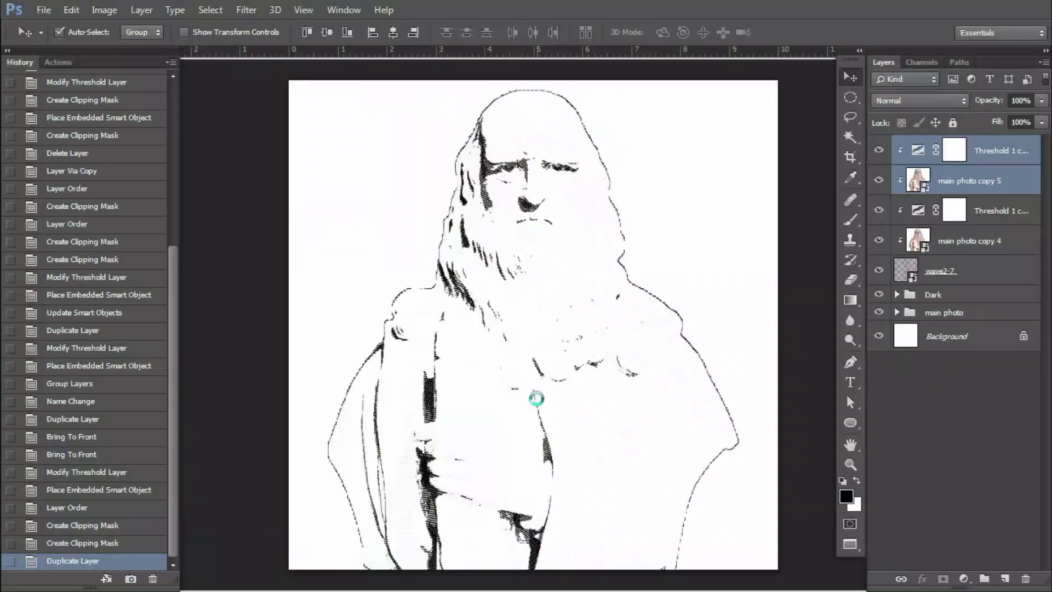
pyautogui.press('Return')
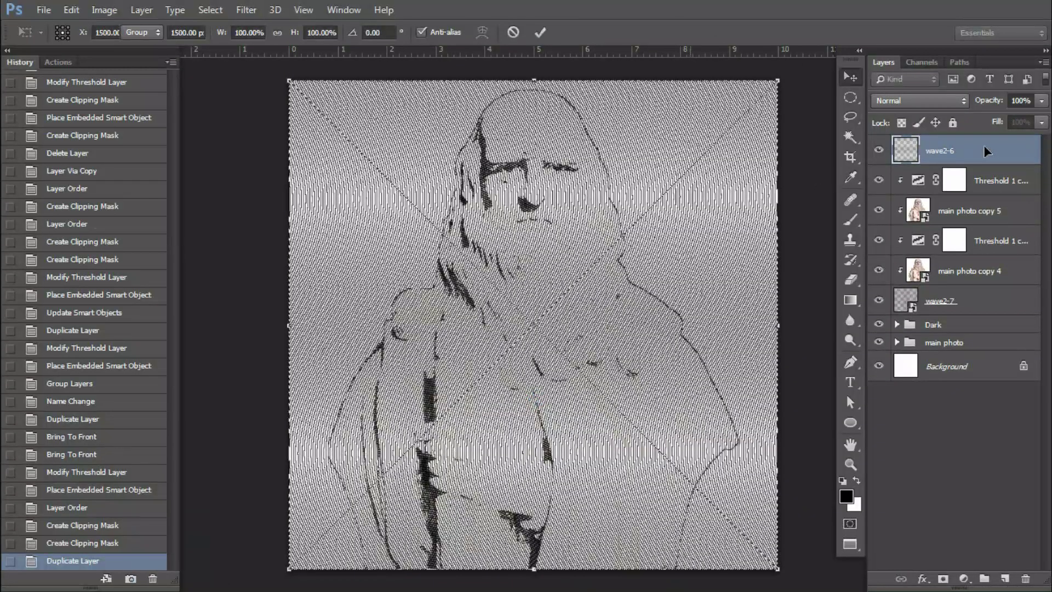
pyautogui.moveTo(984, 145); pyautogui.dragTo(1000, 224)
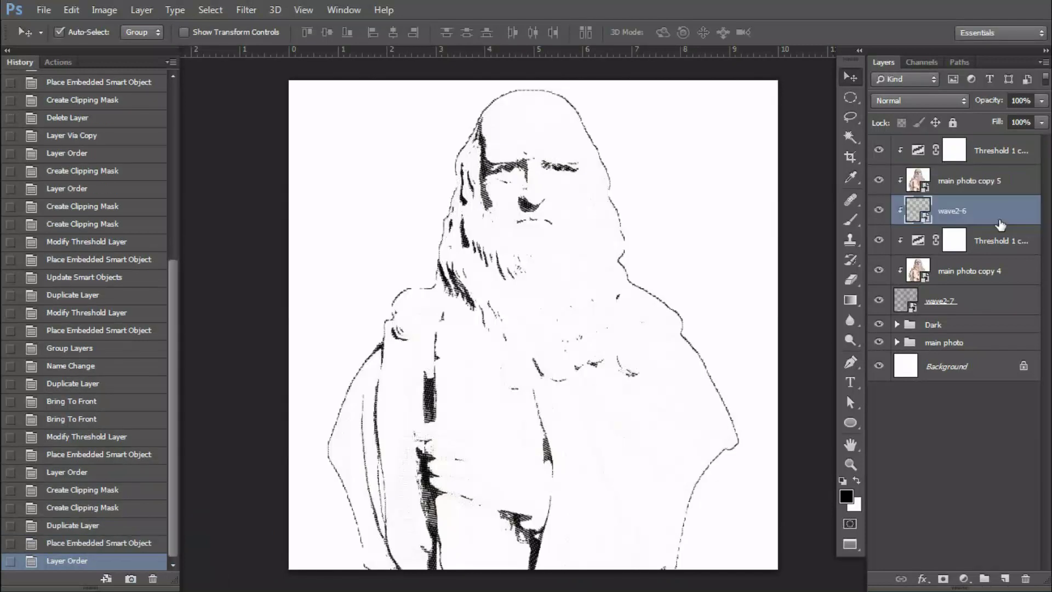
pyautogui.keyDown('alt'); pyautogui.click(911, 194); pyautogui.keyUp('alt')
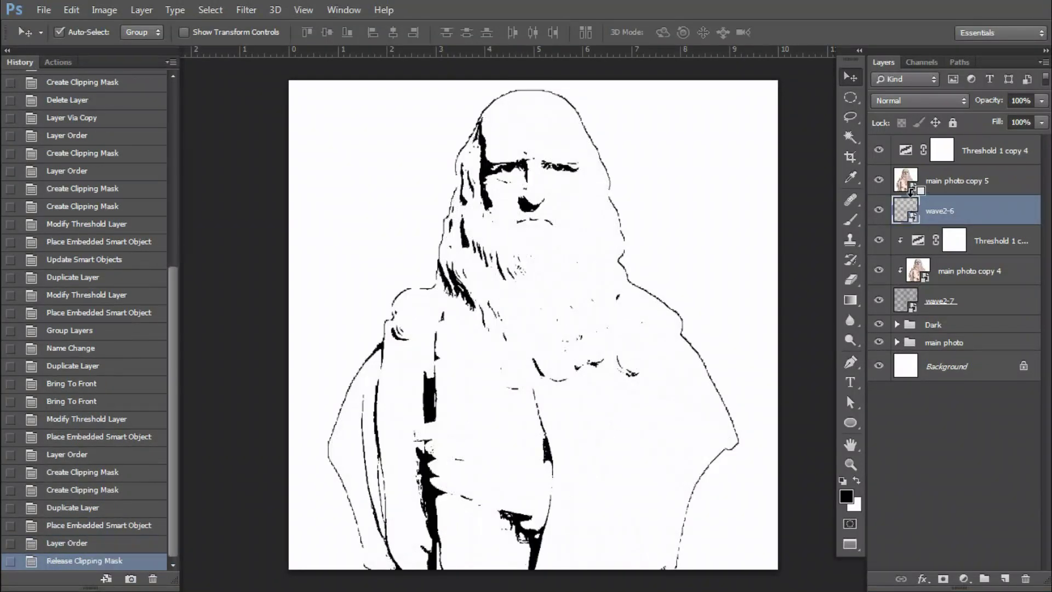
pyautogui.keyDown('alt'); pyautogui.click(914, 164); pyautogui.keyUp('alt')
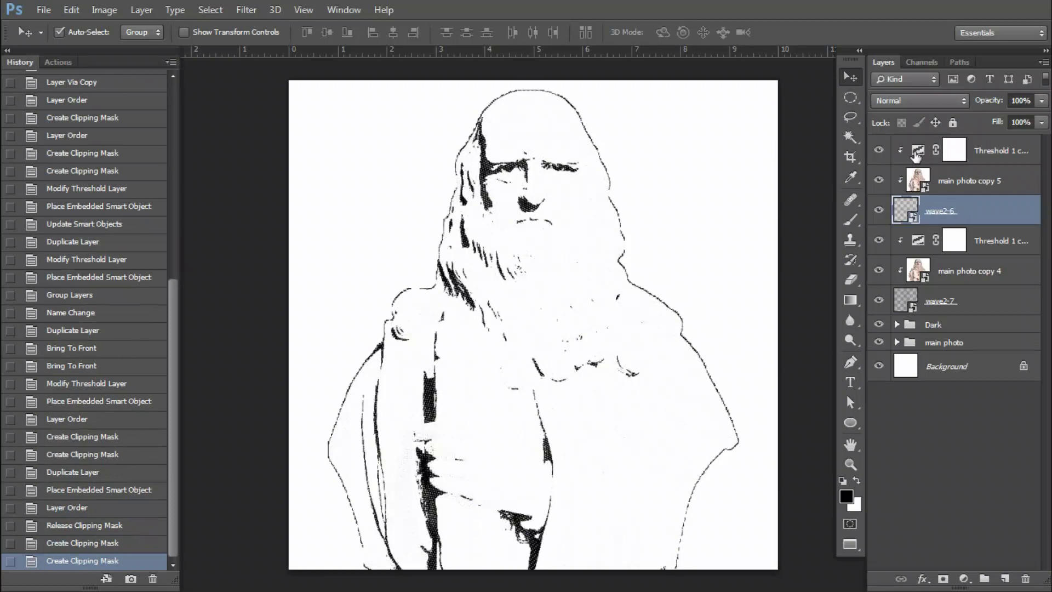
# - Raise the top threshold layer's level from 93 to 116
pyautogui.doubleClick(917, 151)
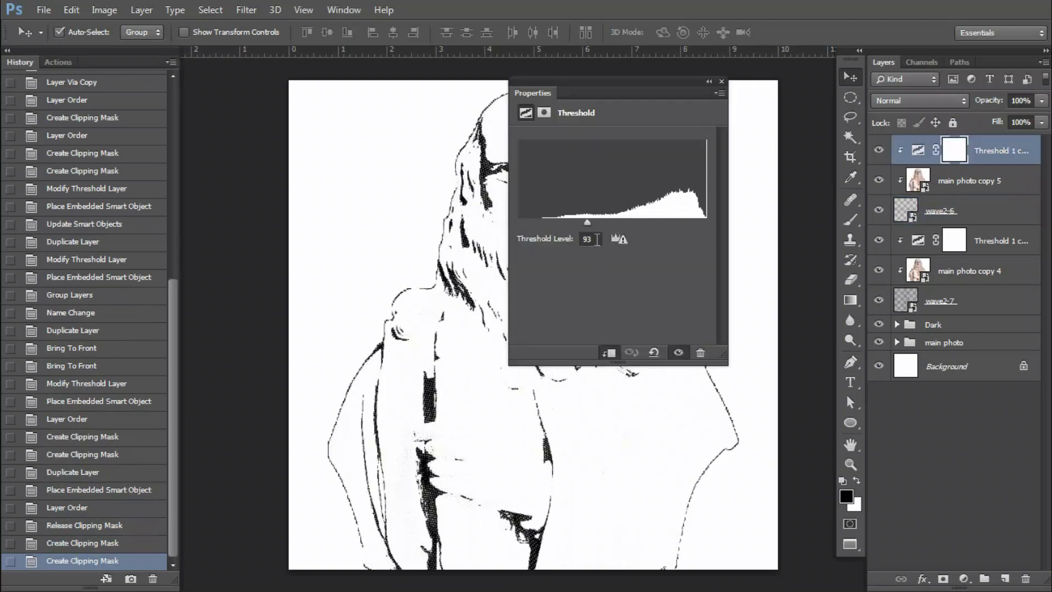
pyautogui.moveTo(596, 239); pyautogui.dragTo(577, 239)
pyautogui.write('116')
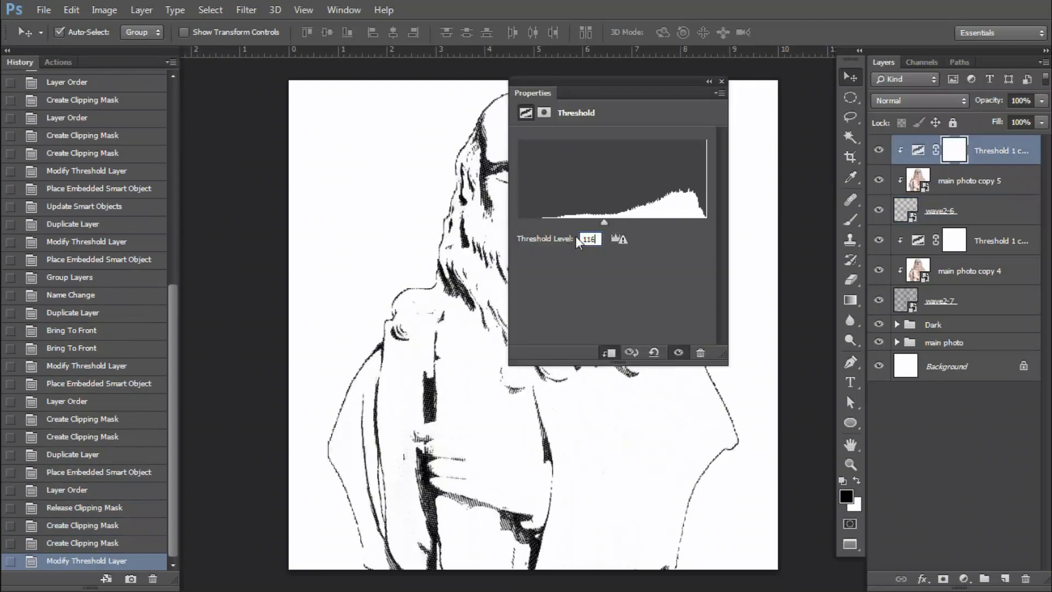
pyautogui.click(722, 81)
pyautogui.keyDown('shift'); pyautogui.click(963, 180); pyautogui.keyUp('shift')
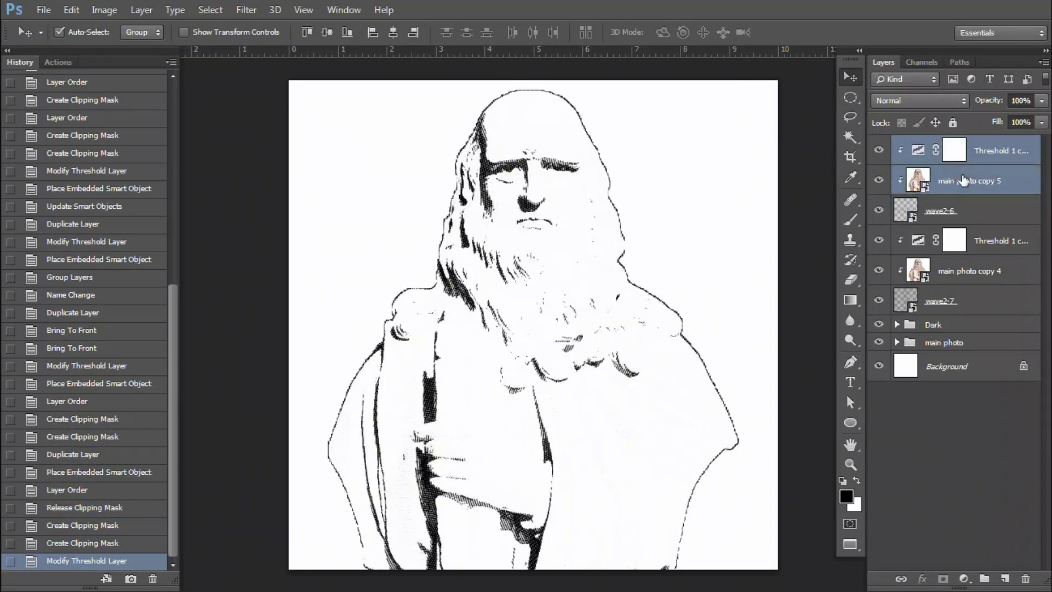
# - Duplicate the pair as main photo copy 6 and set the copy's threshold level to 139
pyautogui.hotkey('ctrl', 'j')
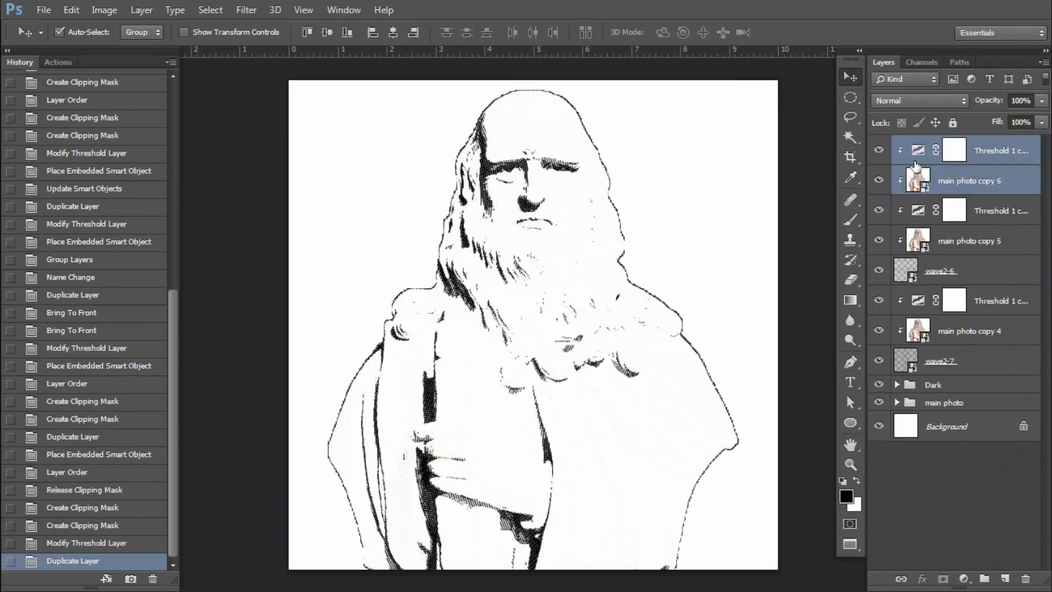
pyautogui.doubleClick(918, 150)
pyautogui.doubleClick(594, 242)
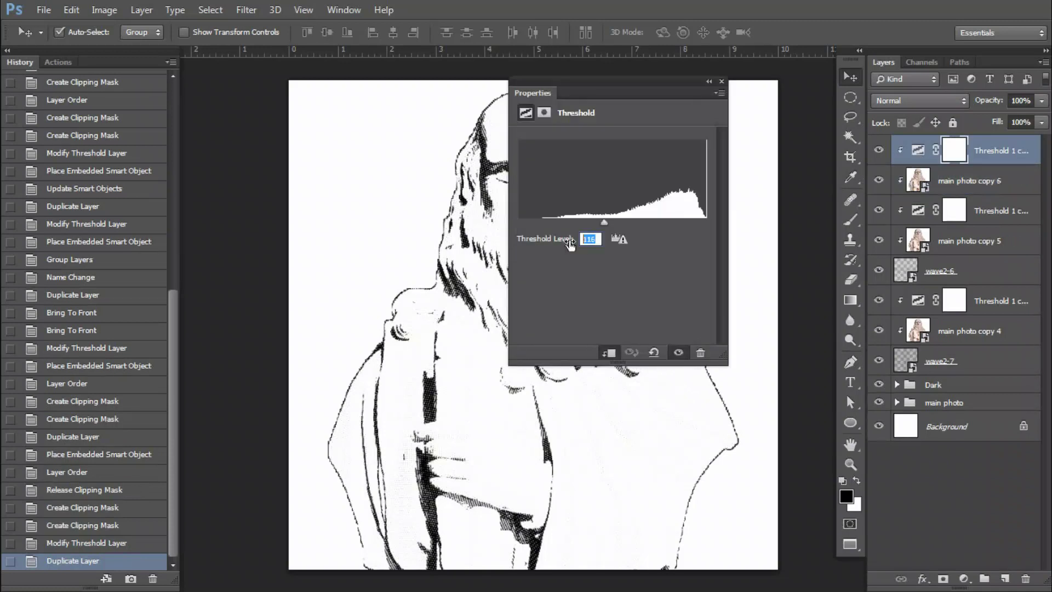
pyautogui.write('139')
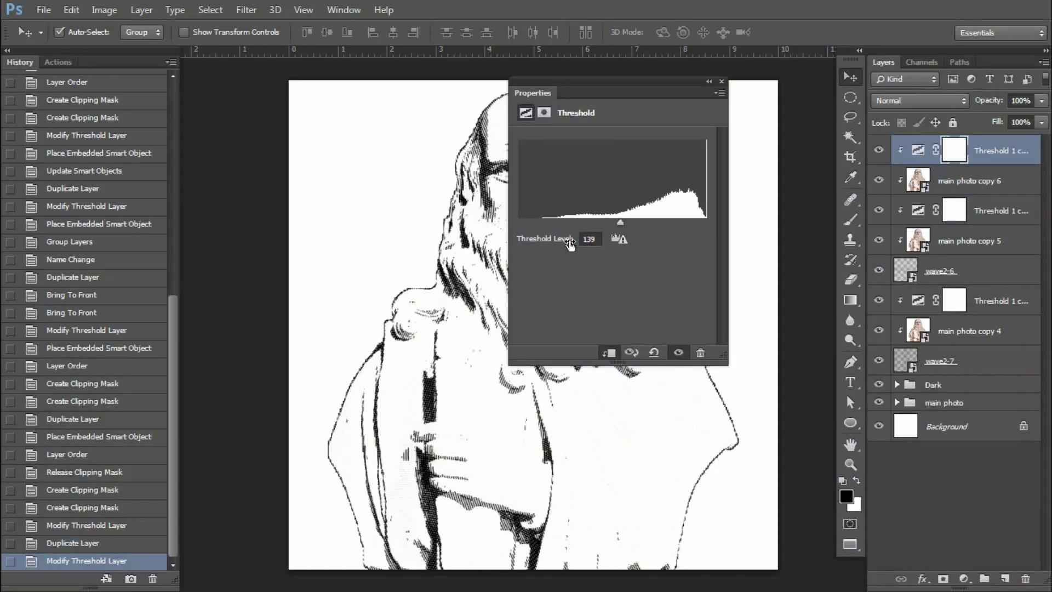
pyautogui.click(722, 82)
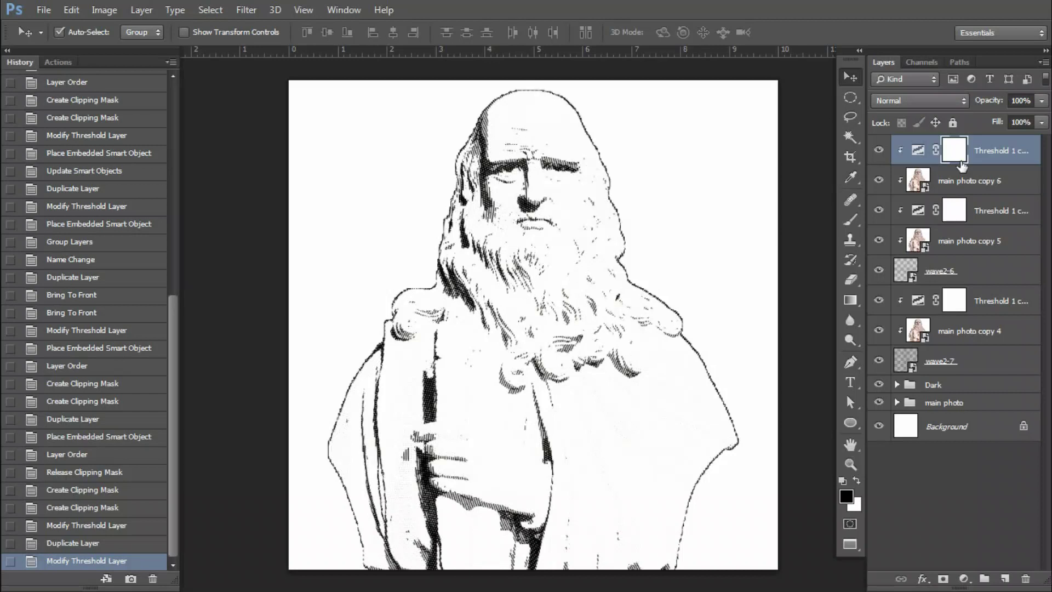
pyautogui.click(989, 208)
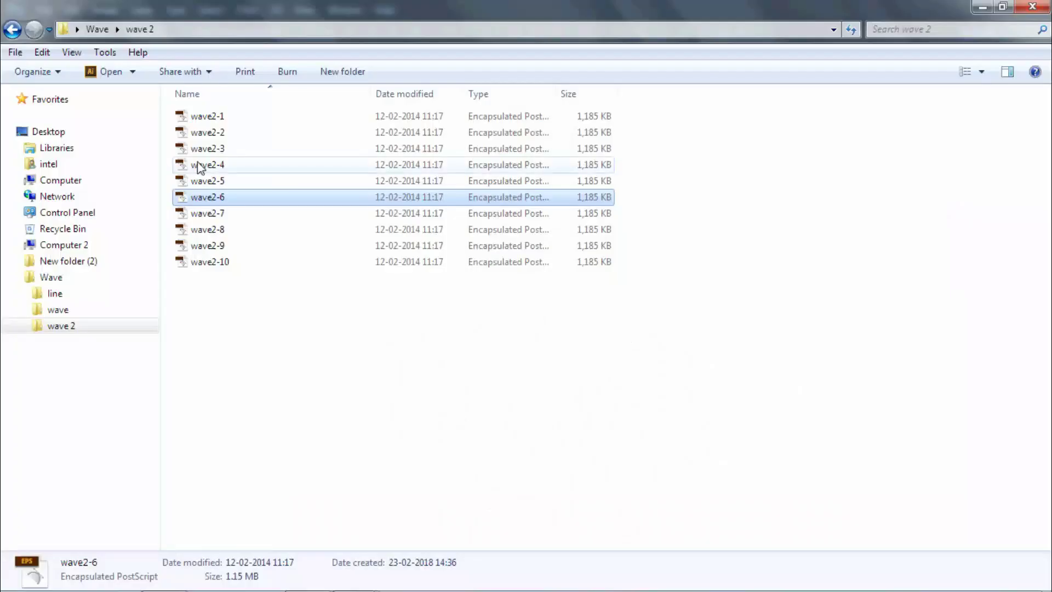
# - Place wave2-5.eps as a layer directly beneath main photo copy 6
pyautogui.click(203, 183)
pyautogui.moveTo(202, 183)
pyautogui.mouseDown()
pyautogui.moveTo(161, 563)
pyautogui.moveTo(448, 342)
pyautogui.mouseUp()
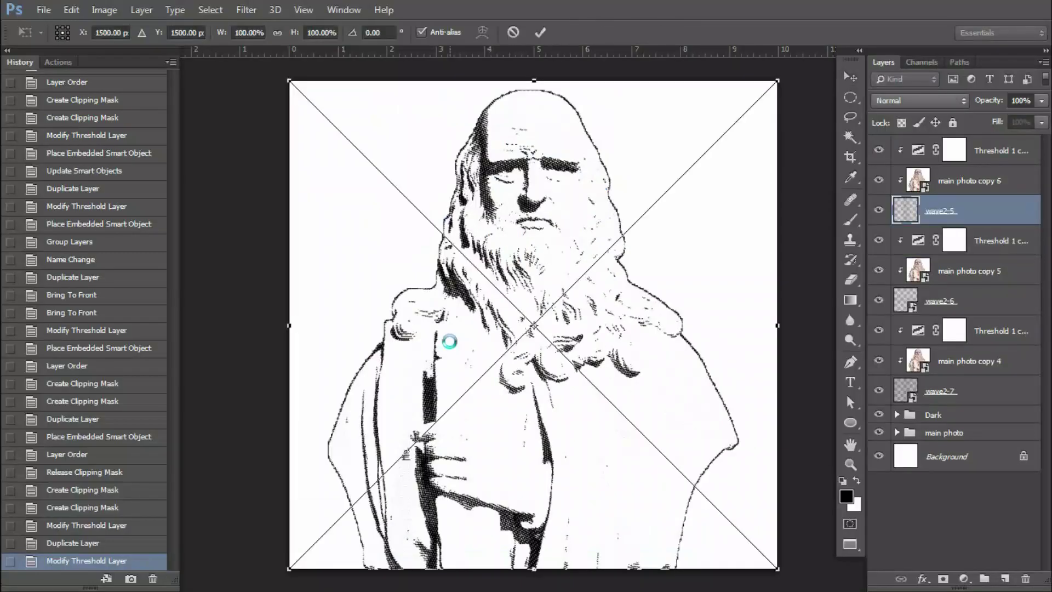
pyautogui.press('Return')
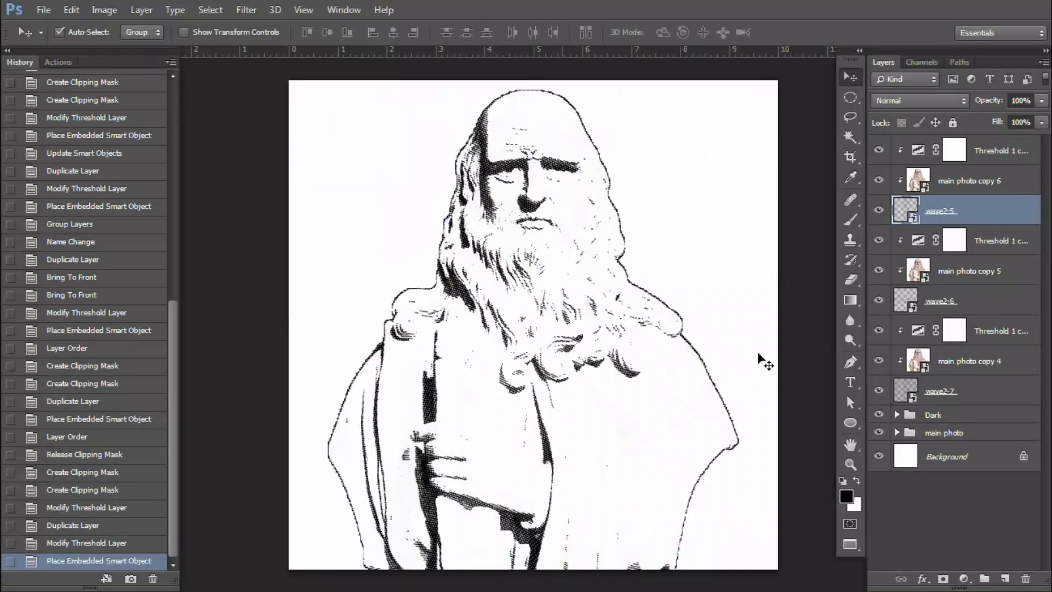
pyautogui.click(984, 180)
# - Duplicate the pair as main photo copy 7 and set its threshold level to 162
pyautogui.keyDown('shift'); pyautogui.click(977, 158); pyautogui.keyUp('shift')
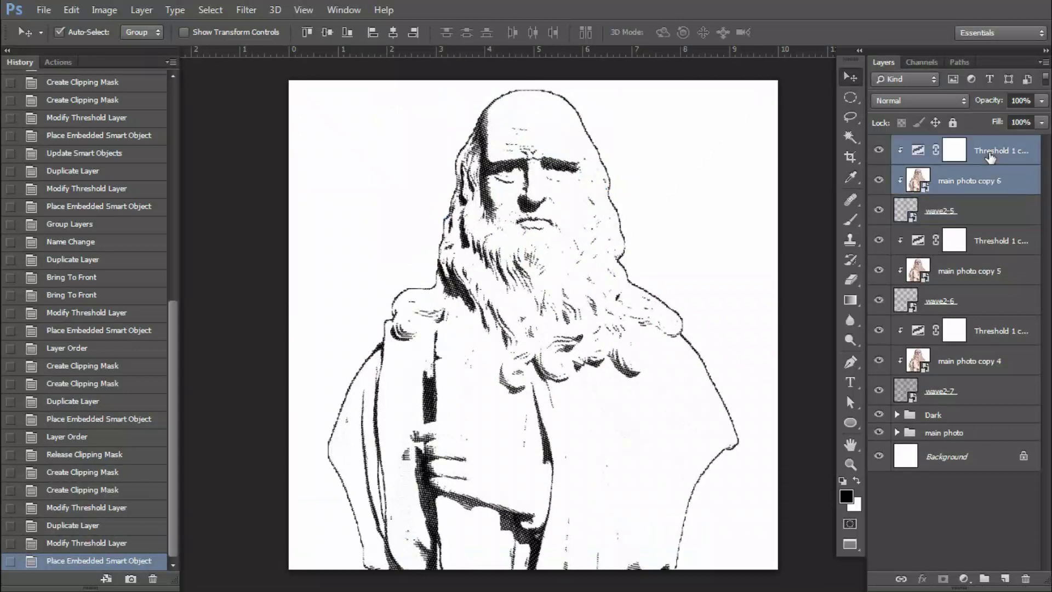
pyautogui.hotkey('ctrl', 'j')
pyautogui.doubleClick(918, 152)
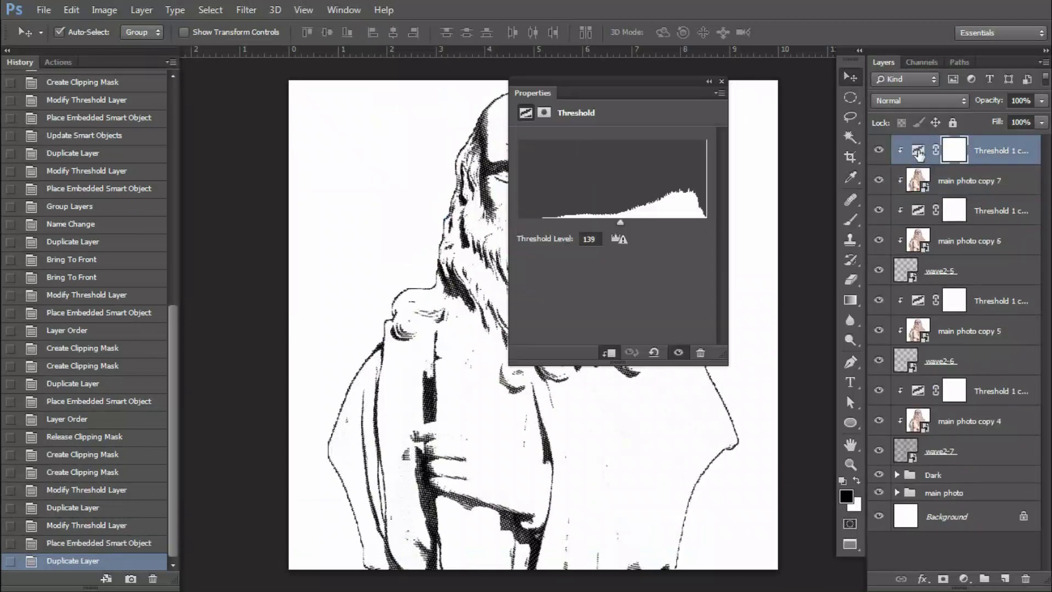
pyautogui.click(590, 239)
pyautogui.press('BackSpace')
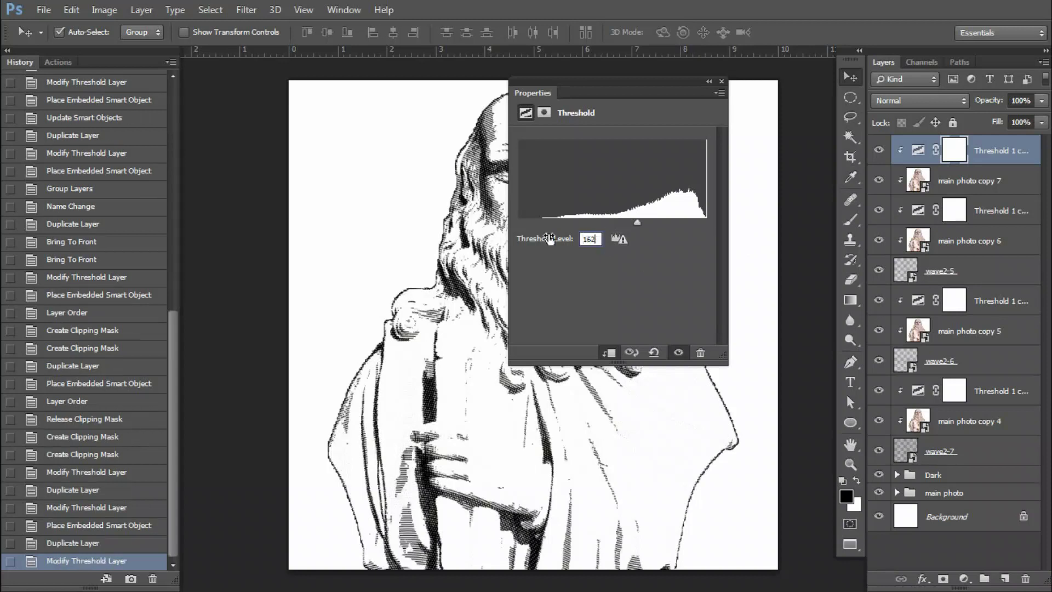
pyautogui.press('Return')
pyautogui.click(721, 81)
pyautogui.click(986, 189)
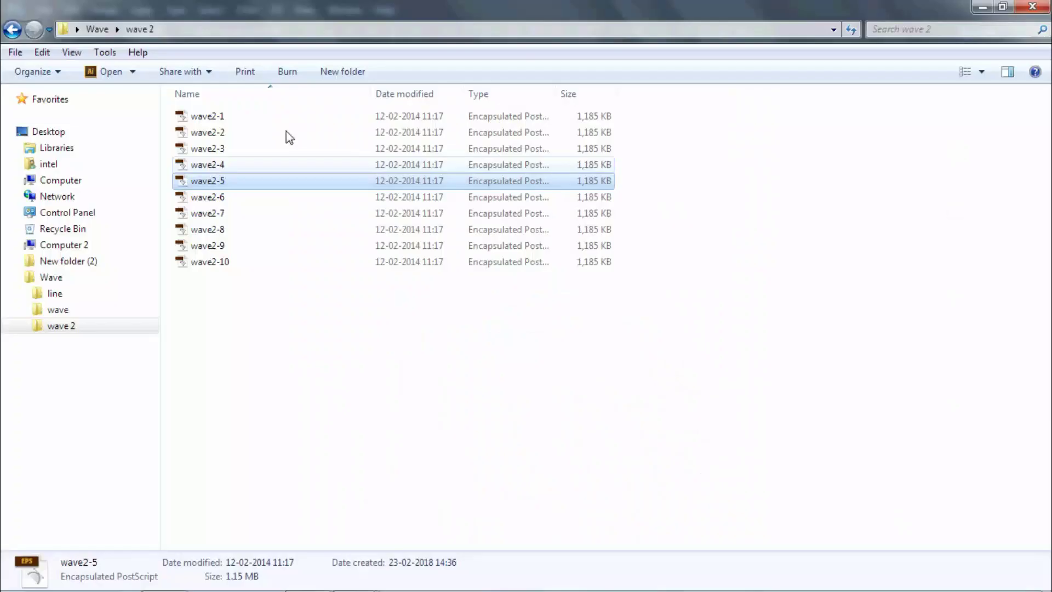
# - Place wave2-4 under main photo copy 7 and clip the photo and Threshold 1 copy 6 to it
pyautogui.moveTo(207, 164)
pyautogui.mouseDown()
pyautogui.moveTo(392, 489)
pyautogui.moveTo(535, 310)
pyautogui.mouseUp()
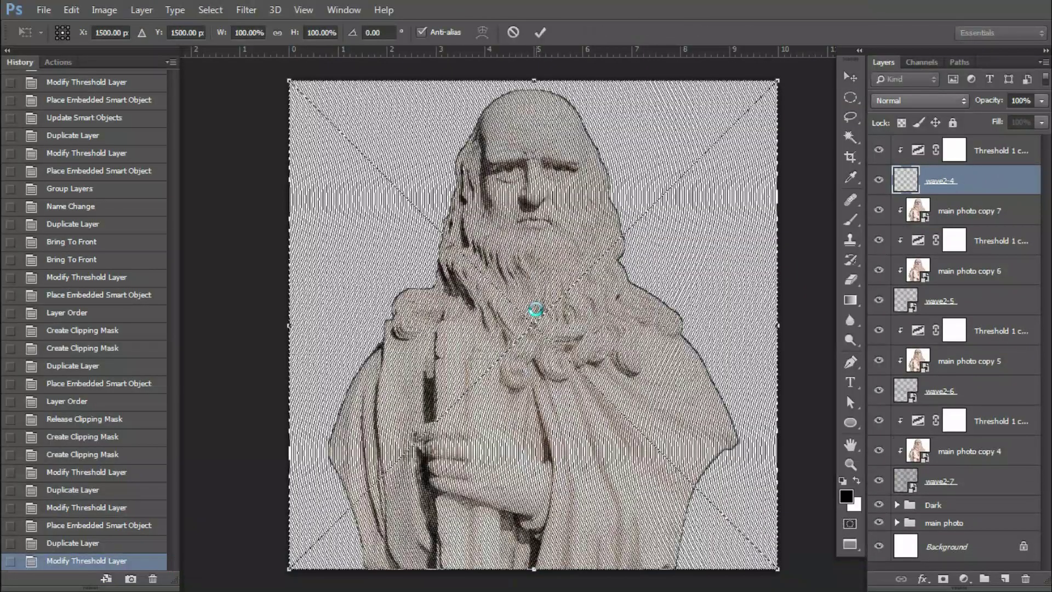
pyautogui.press('Return')
pyautogui.moveTo(939, 180); pyautogui.dragTo(931, 226)
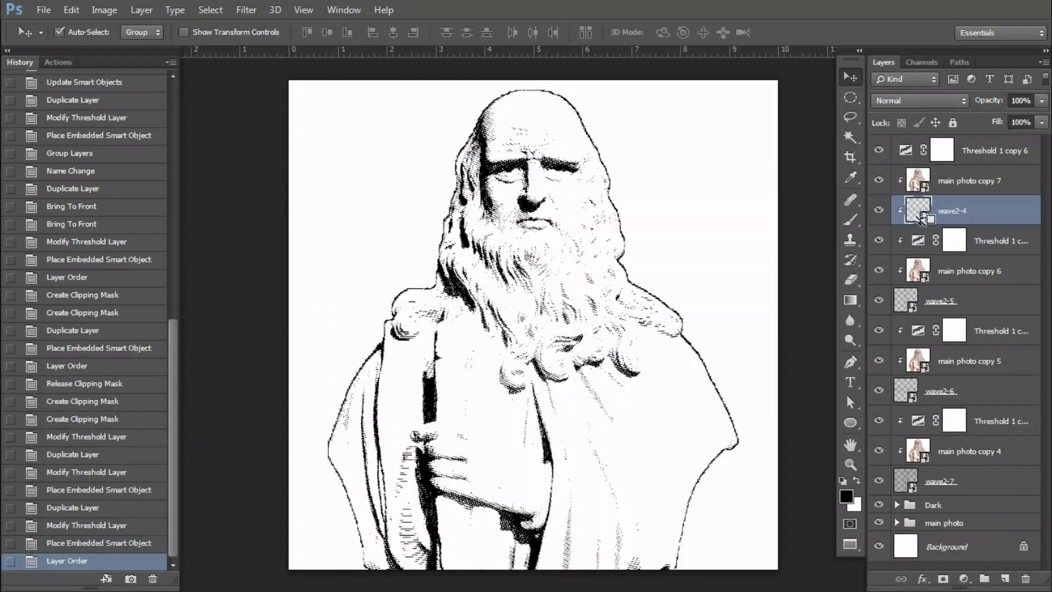
pyautogui.keyDown('alt'); pyautogui.click(932, 226); pyautogui.keyUp('alt')
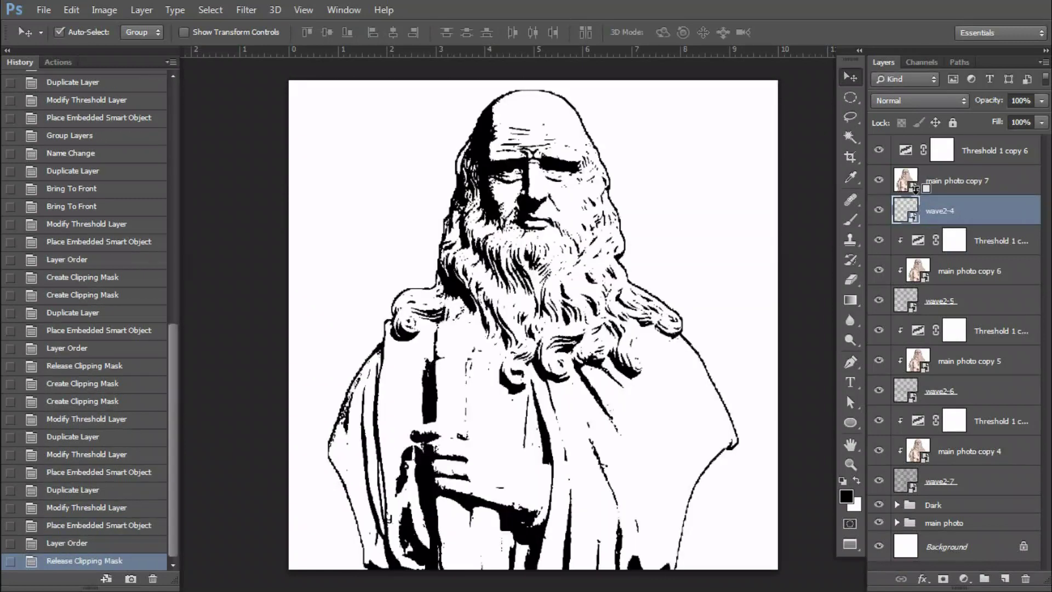
pyautogui.keyDown('alt'); pyautogui.click(917, 197); pyautogui.keyUp('alt')
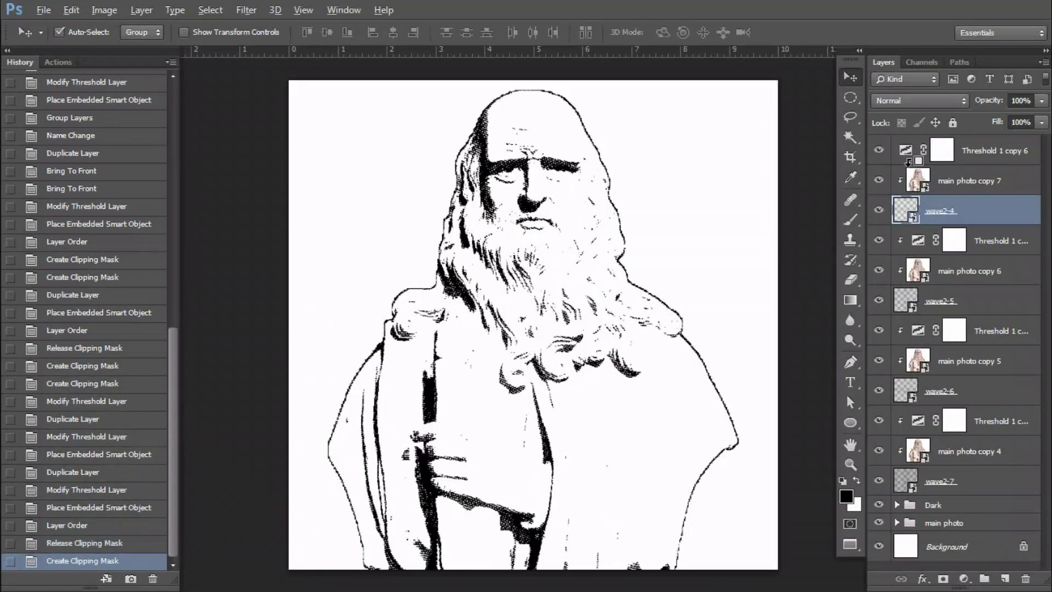
pyautogui.keyDown('alt'); pyautogui.click(907, 162); pyautogui.keyUp('alt')
pyautogui.click(983, 185)
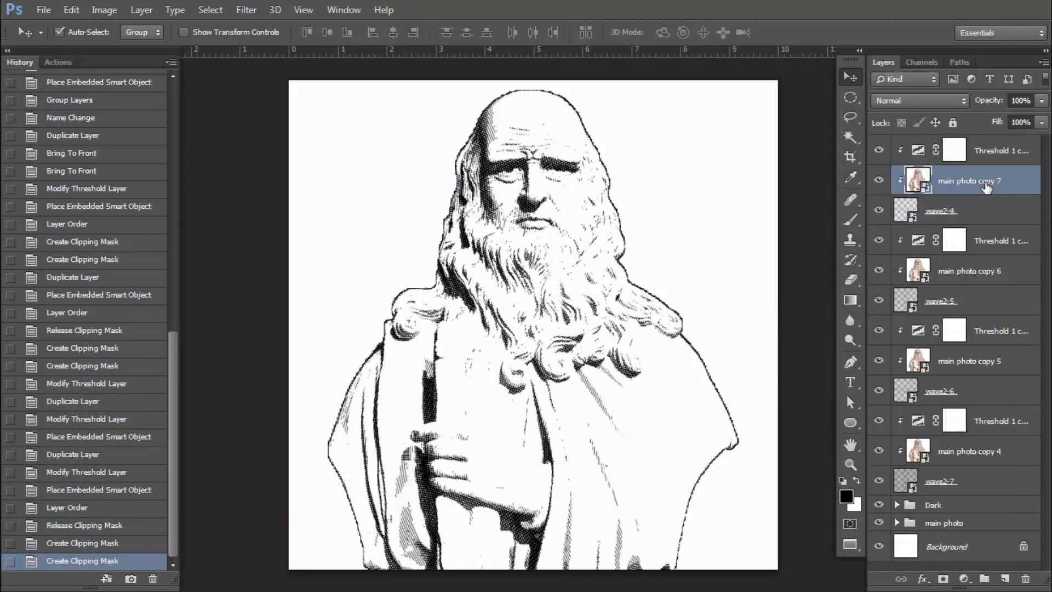
pyautogui.click(997, 154)
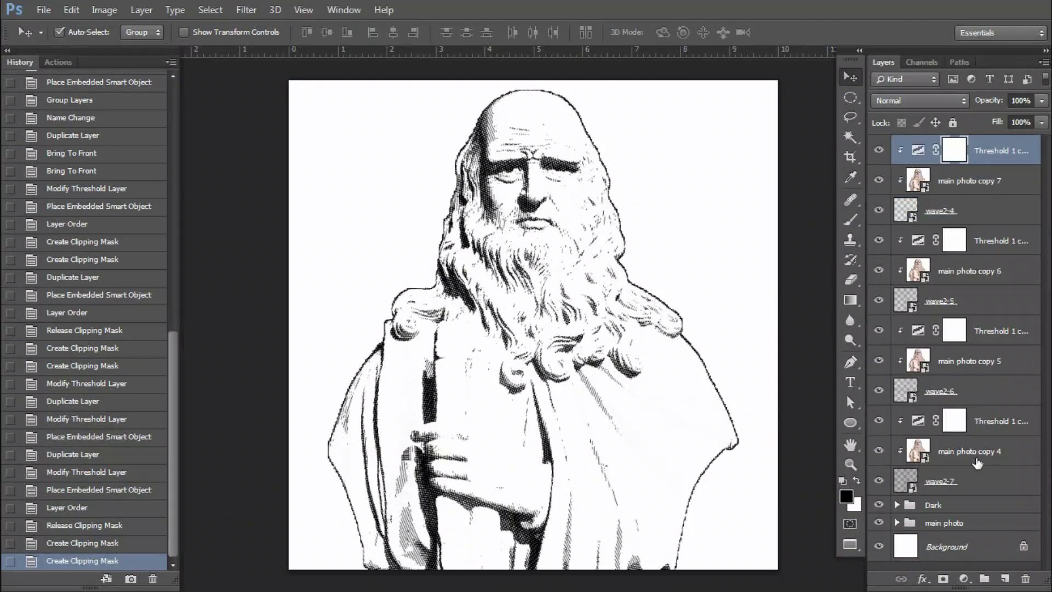
pyautogui.keyDown('shift'); pyautogui.click(962, 481); pyautogui.keyUp('shift')
# - Group the selected wave, photo copy and threshold layers into a group named MID
pyautogui.hotkey('ctrl', 'g')
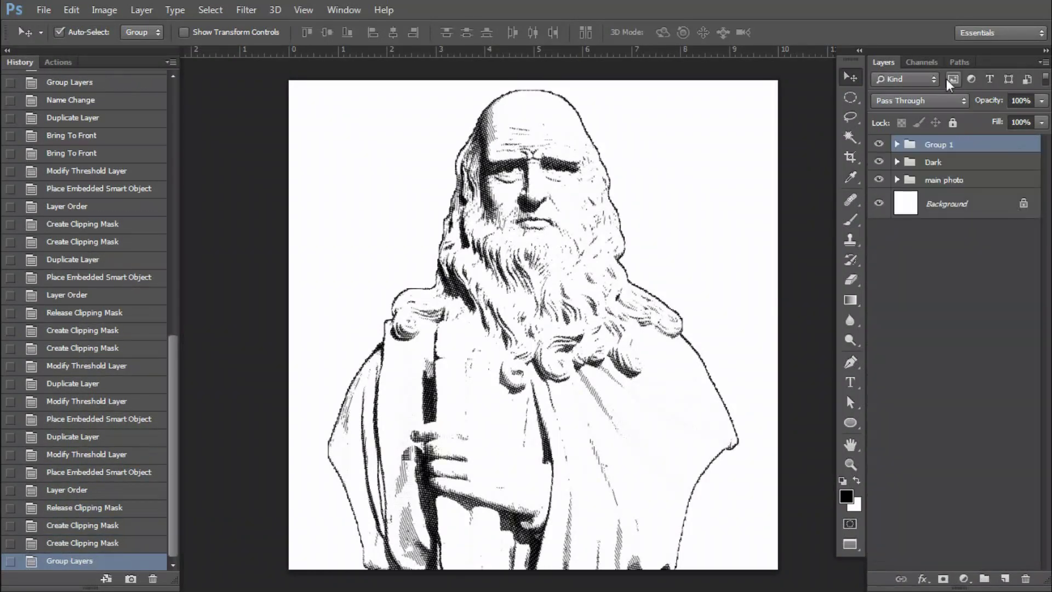
pyautogui.doubleClick(935, 145)
pyautogui.write('MI')
pyautogui.write('D')
pyautogui.press('Return')
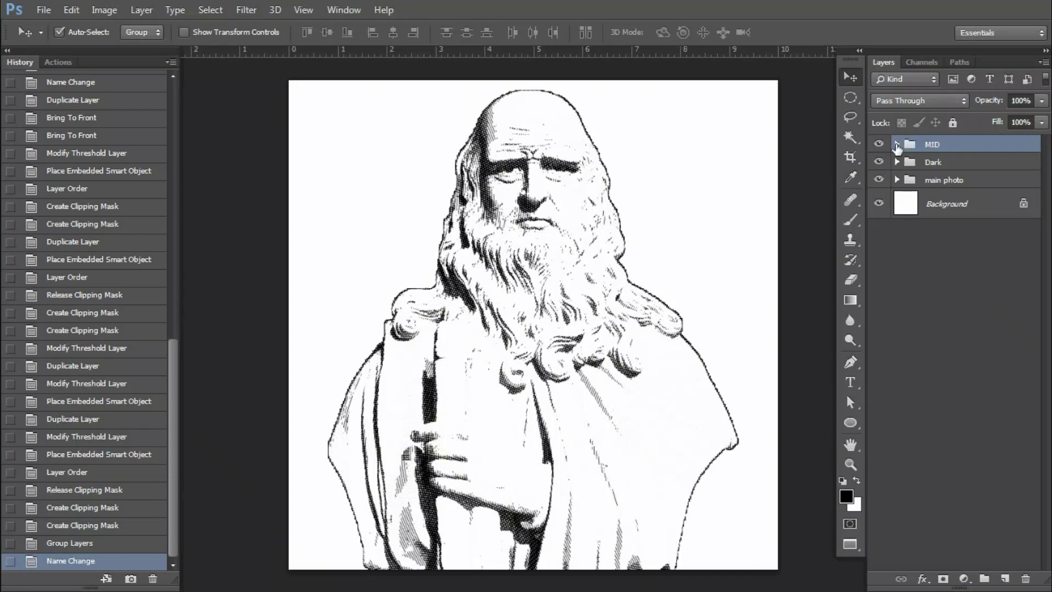
# - Inside MID, duplicate the main photo copy 7 and its threshold layer pair
pyautogui.click(897, 146)
pyautogui.click(963, 199)
pyautogui.keyDown('shift'); pyautogui.click(997, 174); pyautogui.keyUp('shift')
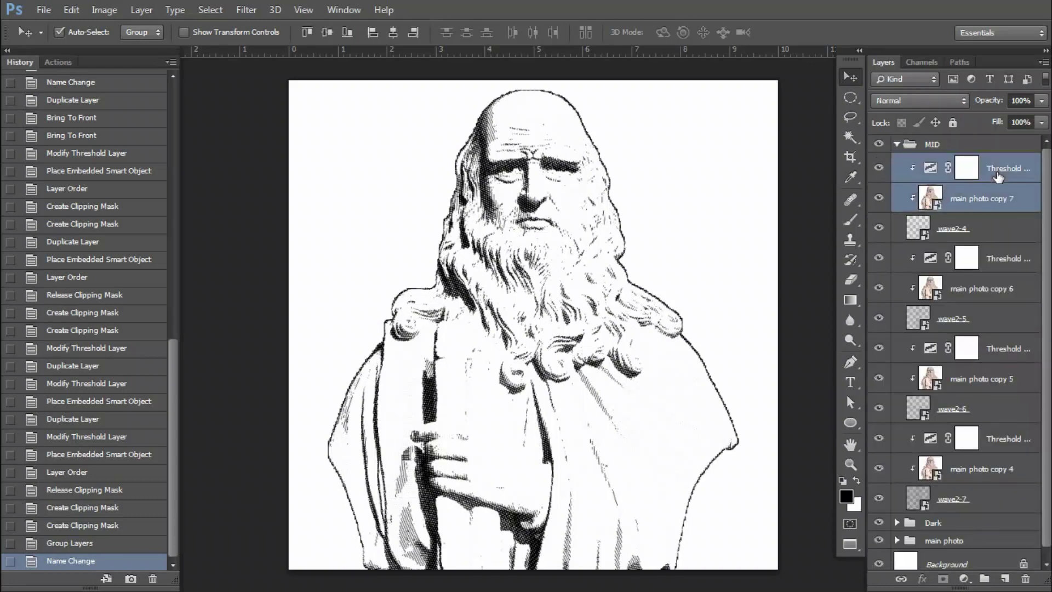
pyautogui.hotkey('ctrl', 'j')
# - Move the duplicated pair above MID and set its threshold level to 185
pyautogui.hotkey('ctrl', 'shift', ']')
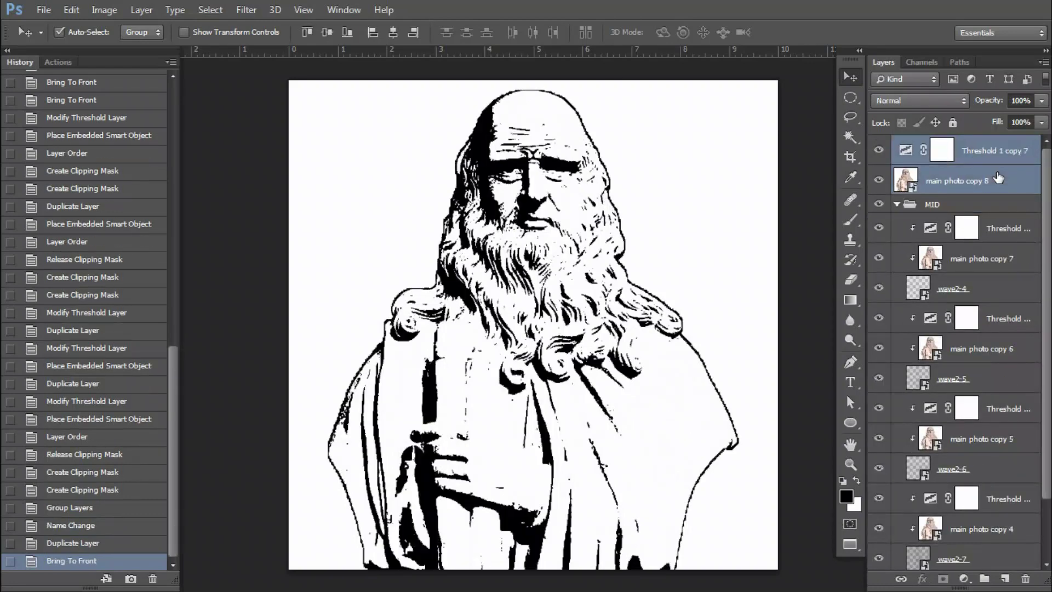
pyautogui.click(897, 204)
pyautogui.click(948, 205)
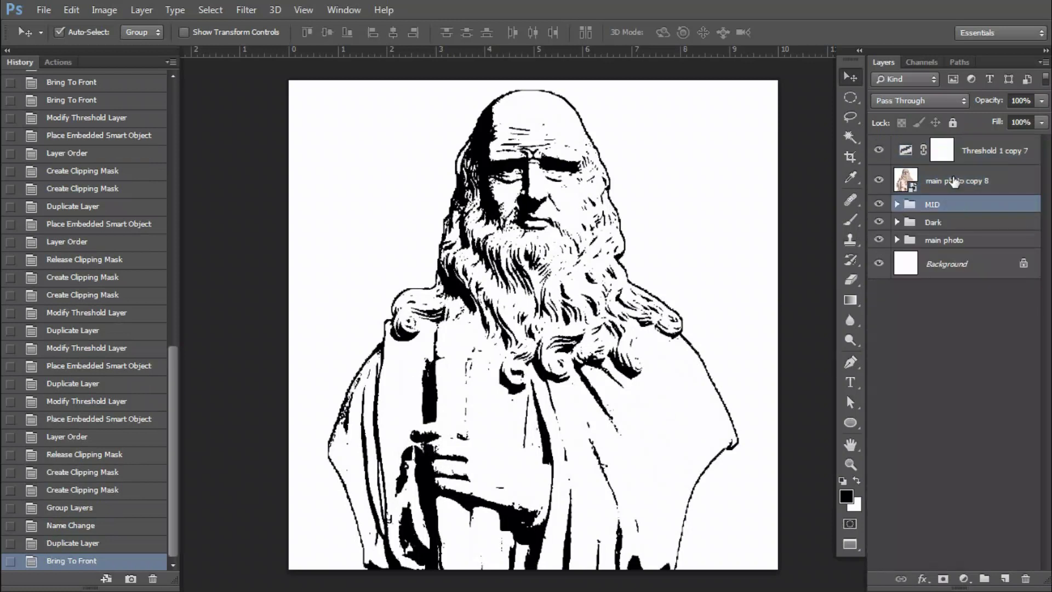
pyautogui.click(955, 181)
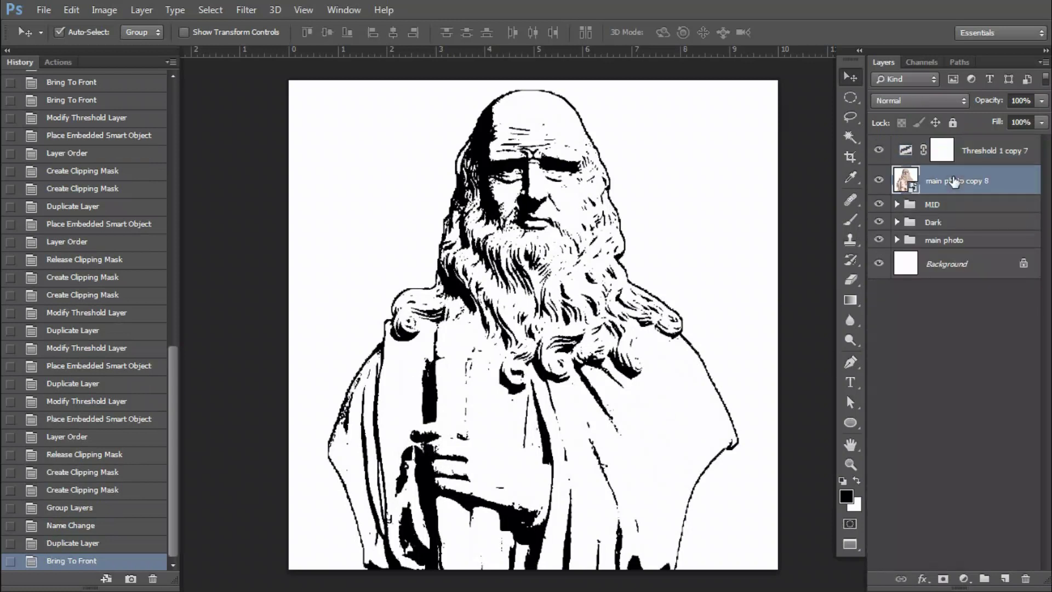
pyautogui.doubleClick(906, 151)
pyautogui.doubleClick(589, 240)
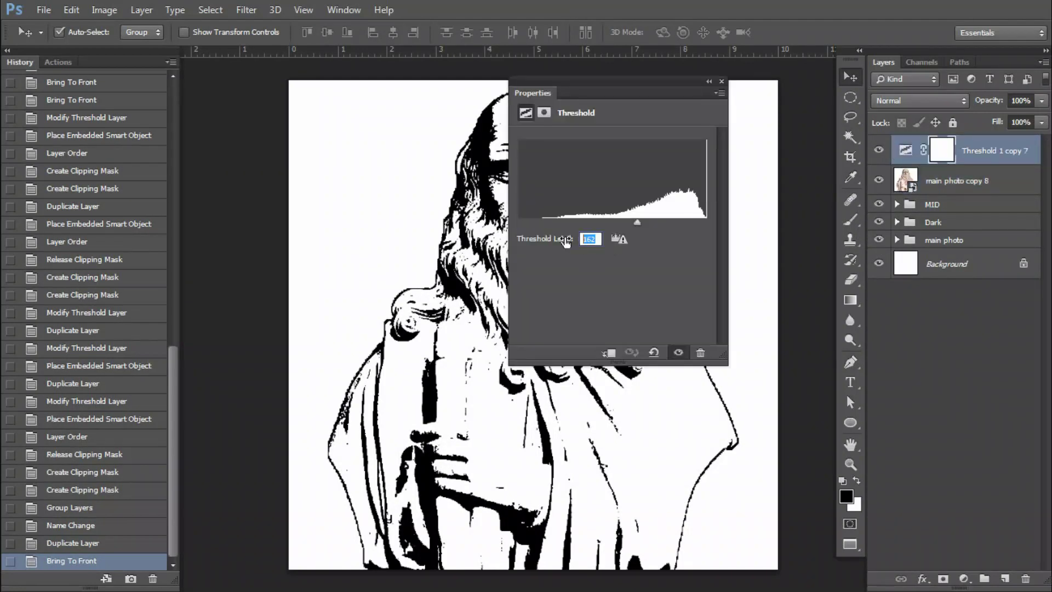
pyautogui.write('185')
pyautogui.press('Return')
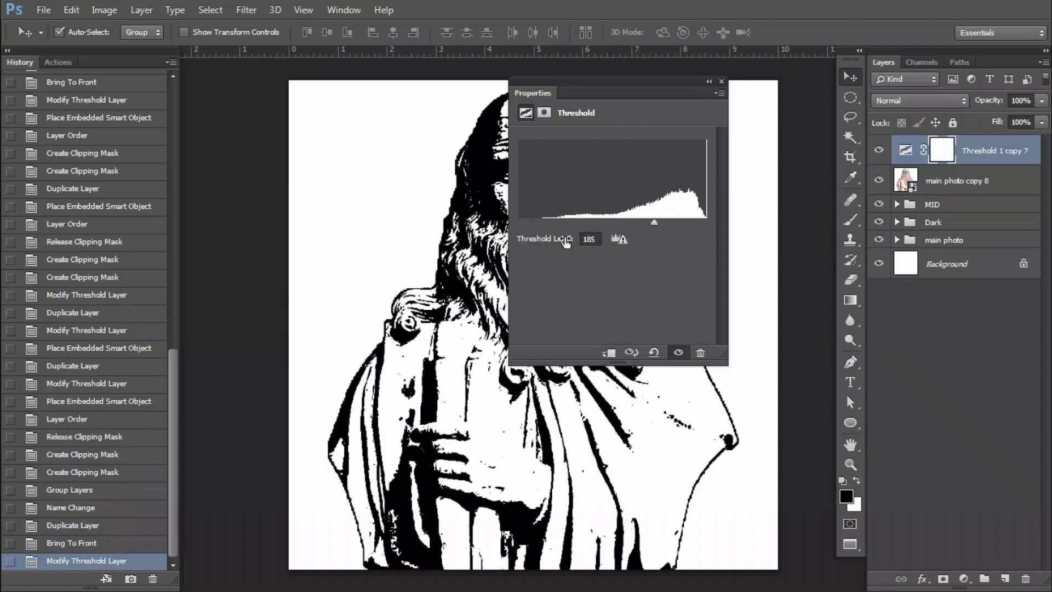
pyautogui.click(721, 81)
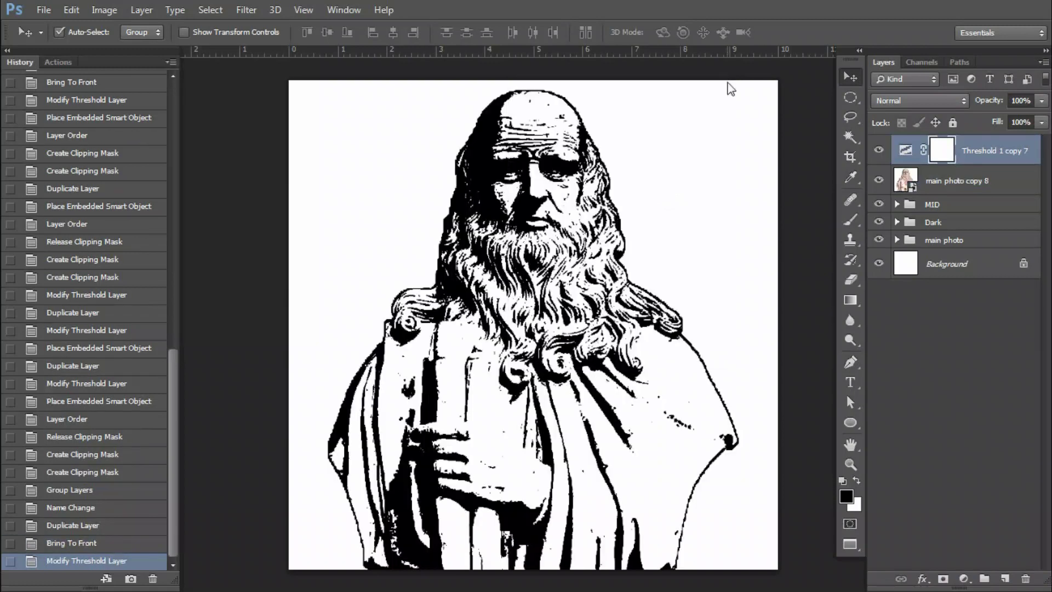
# - Duplicate the photo-threshold pair and set the new threshold level to 209
pyautogui.keyDown('shift'); pyautogui.click(958, 180); pyautogui.keyUp('shift')
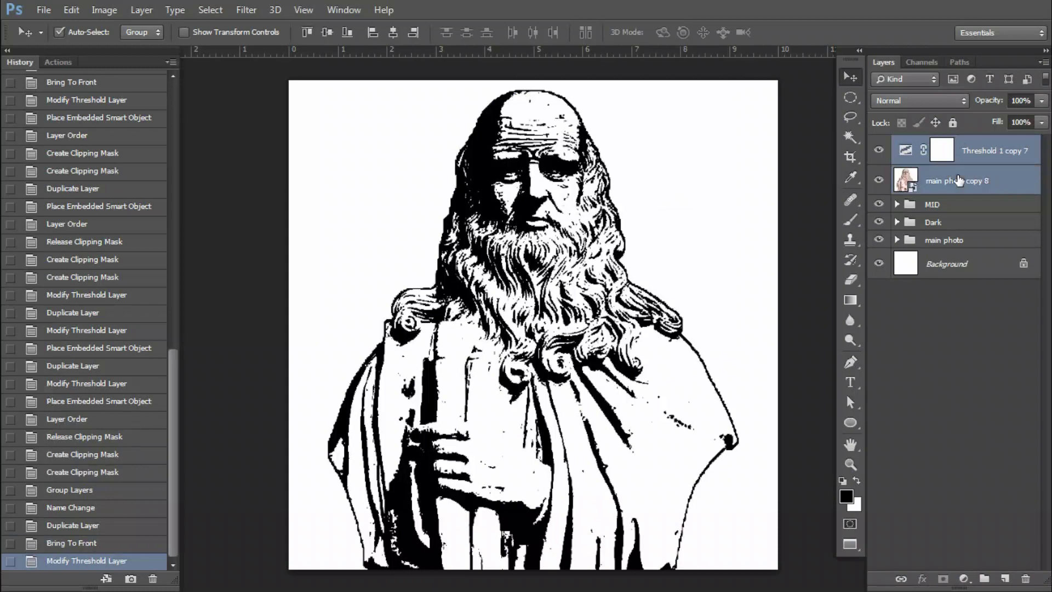
pyautogui.hotkey('ctrl', 'j')
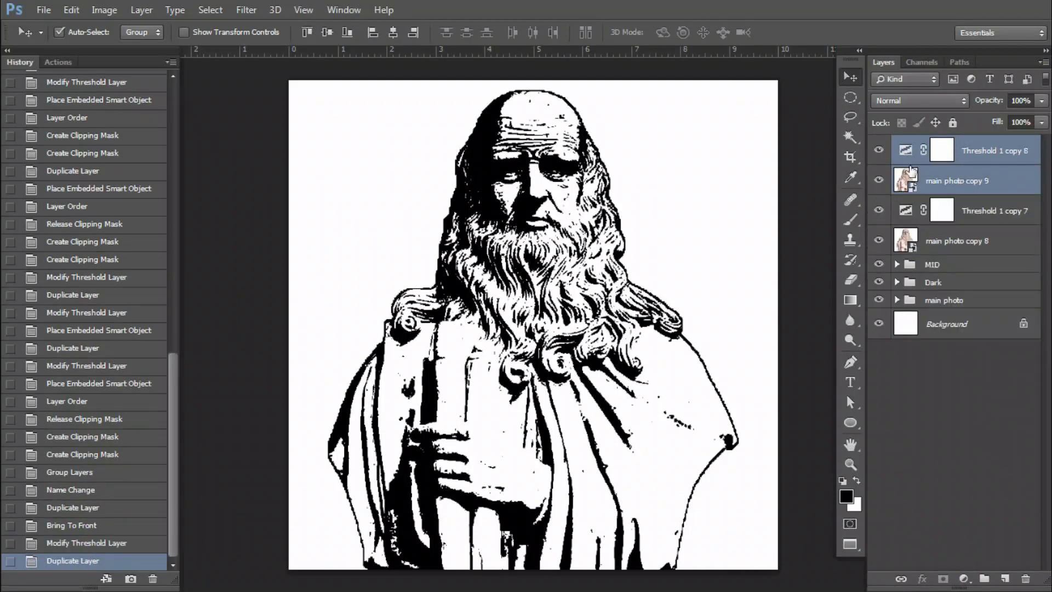
pyautogui.doubleClick(905, 151)
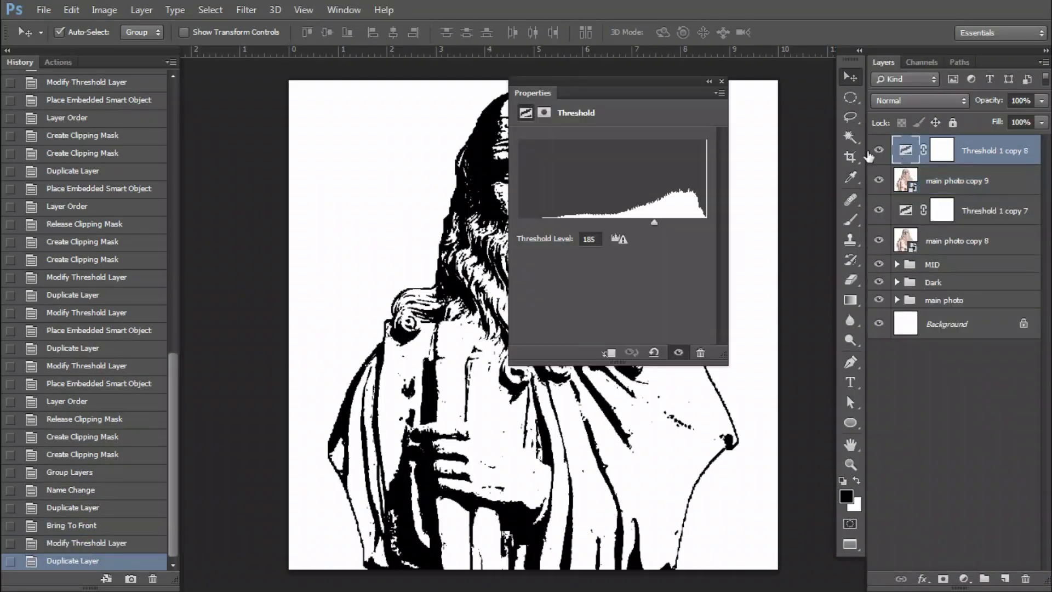
pyautogui.doubleClick(591, 239)
pyautogui.write('209')
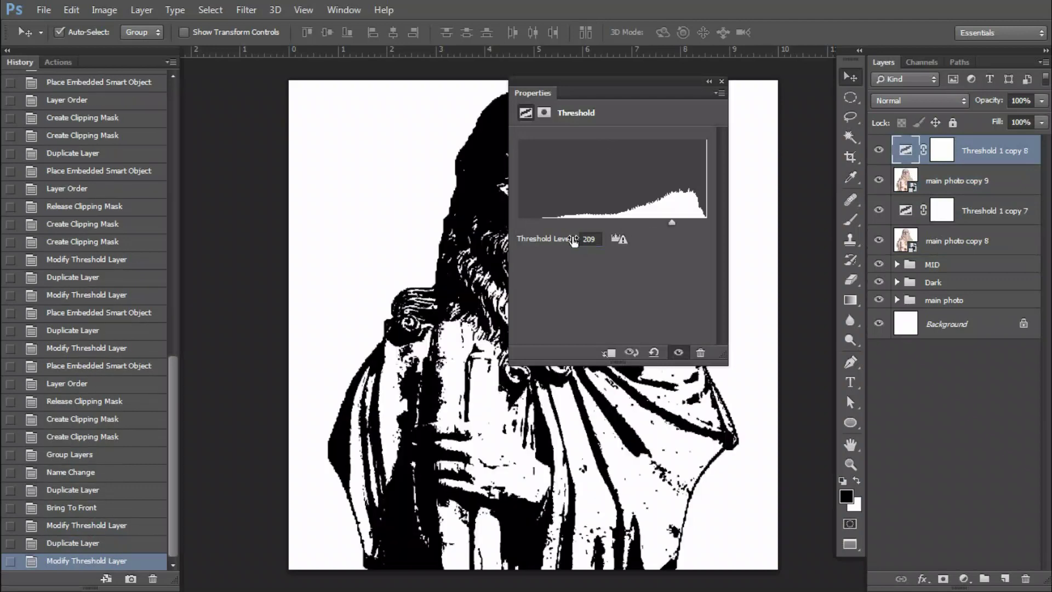
pyautogui.click(721, 81)
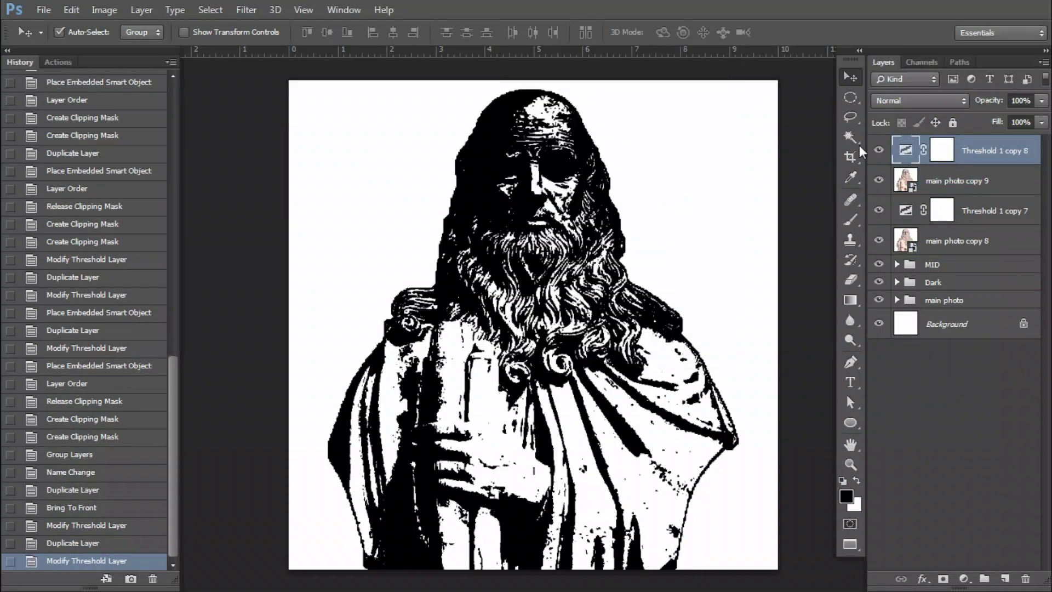
# - Add another pair with threshold 231, then hide the top two photo-threshold pairs
pyautogui.keyDown('shift'); pyautogui.click(971, 184); pyautogui.keyUp('shift')
pyautogui.hotkey('ctrl', 'j')
pyautogui.click(906, 154)
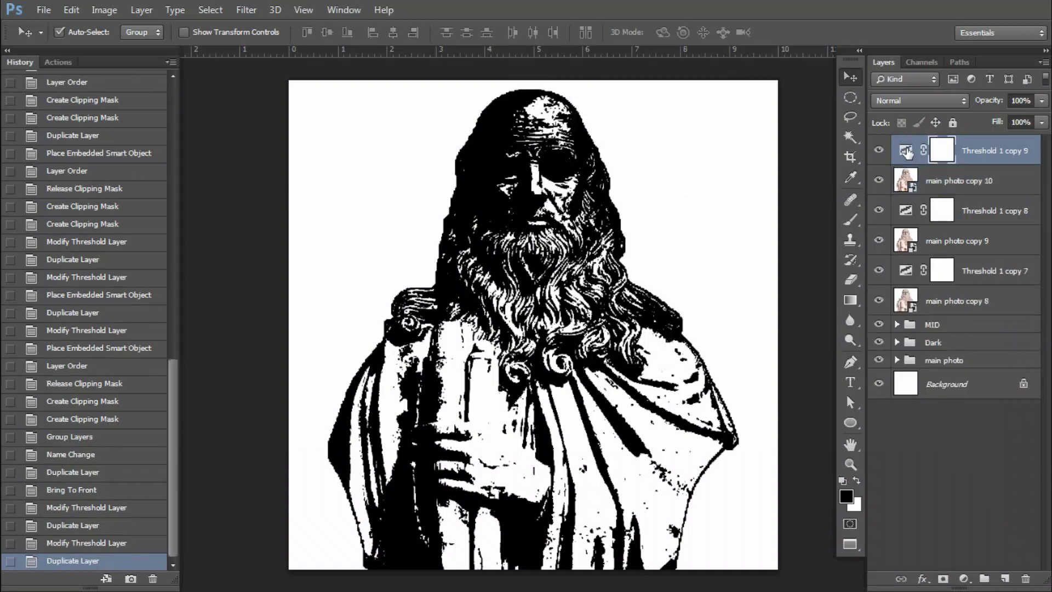
pyautogui.doubleClick(907, 152)
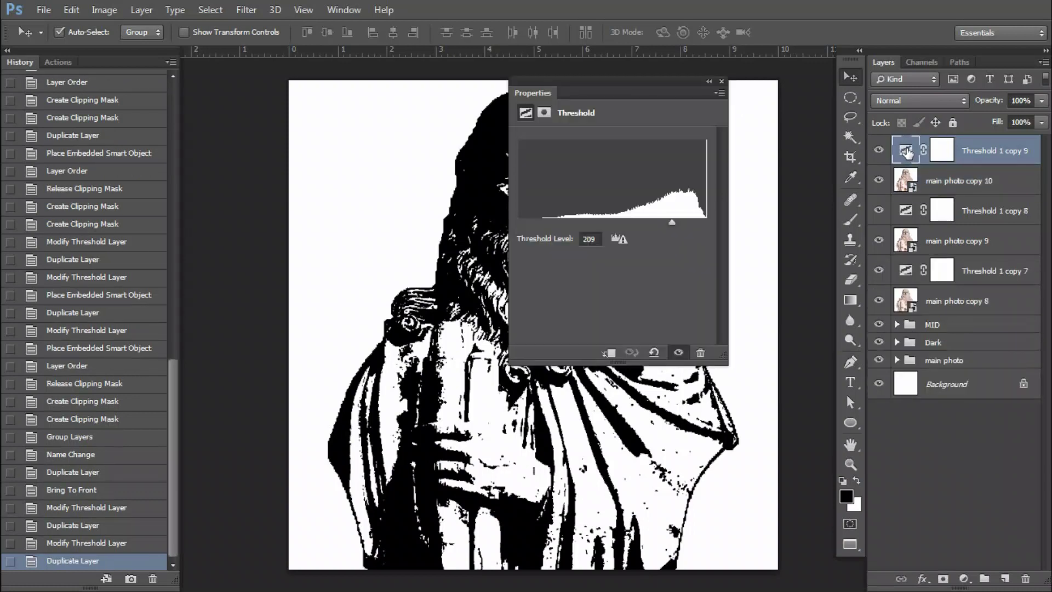
pyautogui.doubleClick(590, 239)
pyautogui.write('20')
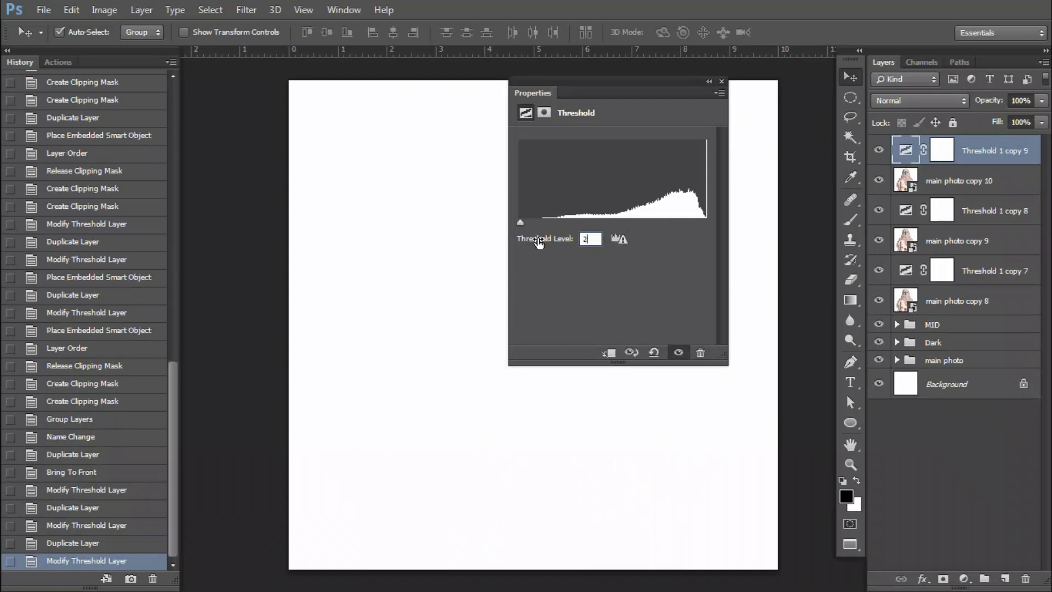
pyautogui.write('31')
pyautogui.press('Return')
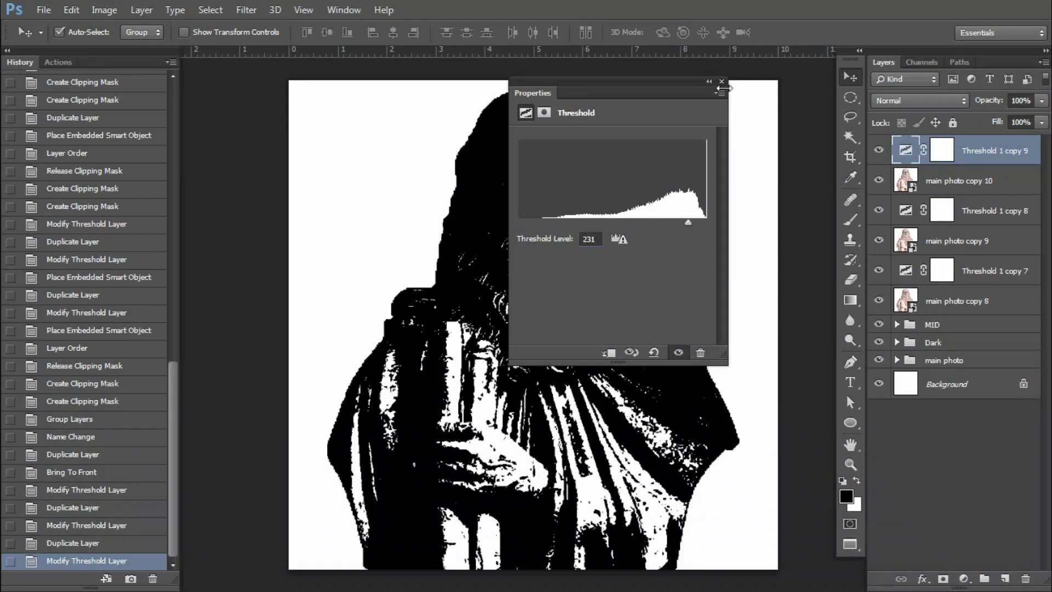
pyautogui.click(721, 81)
pyautogui.moveTo(878, 158); pyautogui.dragTo(880, 244)
pyautogui.click(958, 306)
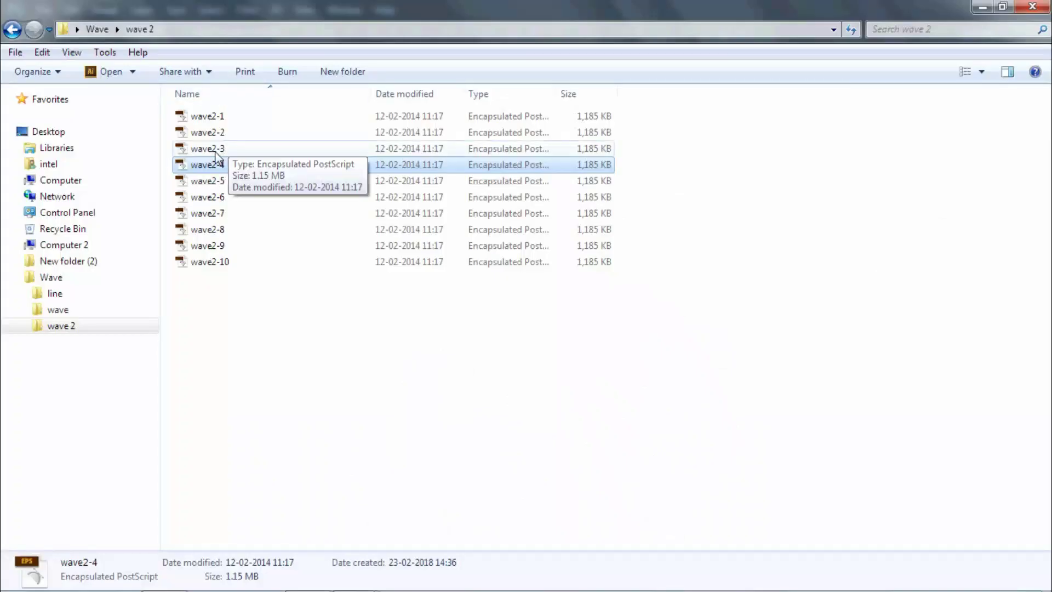
# - Place wave2-3 below main photo copy 8 and clip copy 8 and Threshold 1 copy 7 to it
pyautogui.click(231, 149)
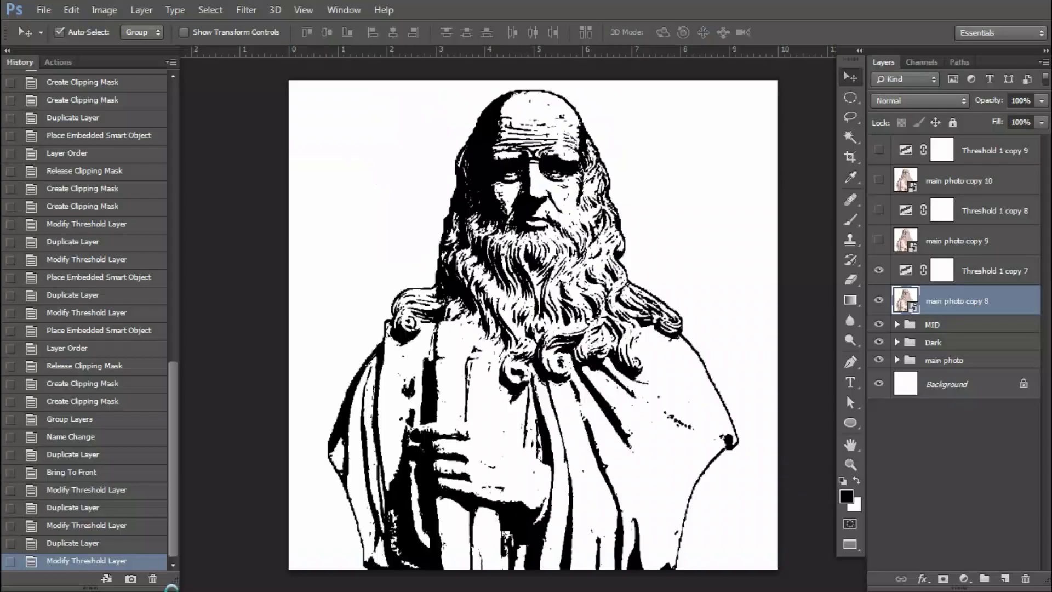
pyautogui.moveTo(202, 573); pyautogui.dragTo(665, 333)
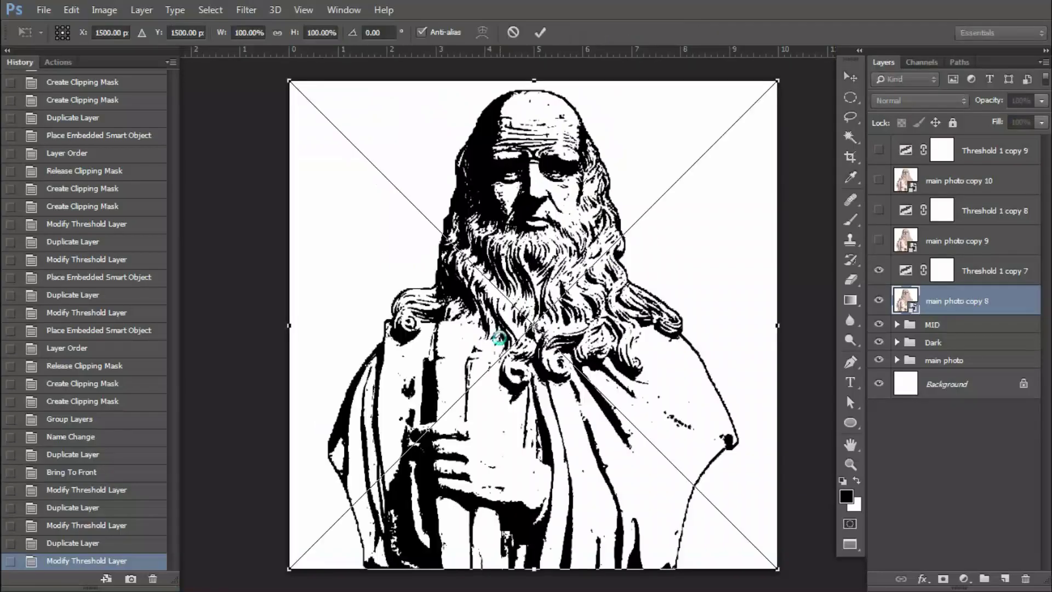
pyautogui.press('Return')
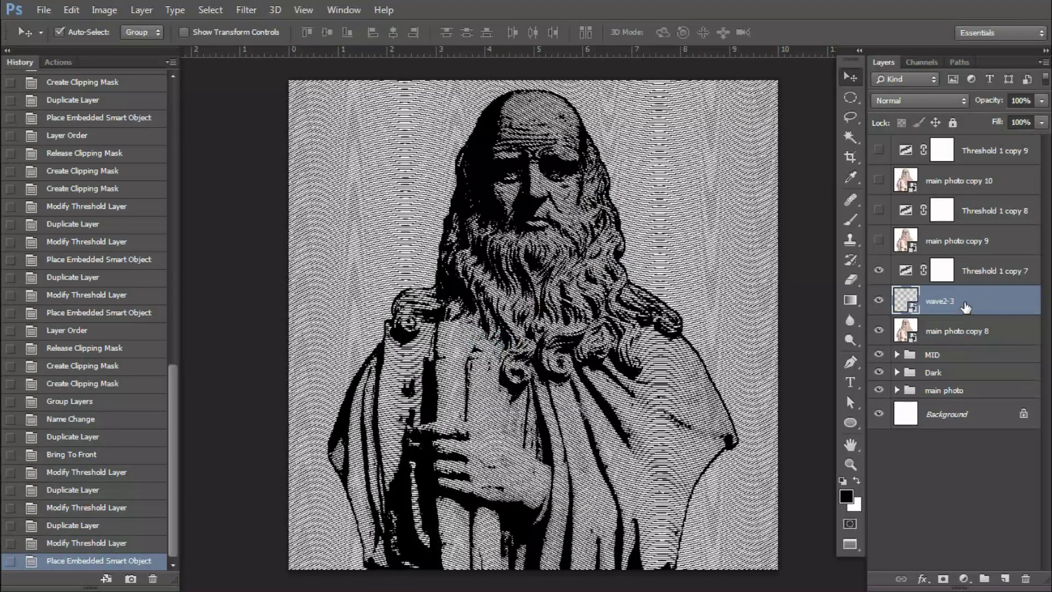
pyautogui.moveTo(966, 306); pyautogui.dragTo(954, 340)
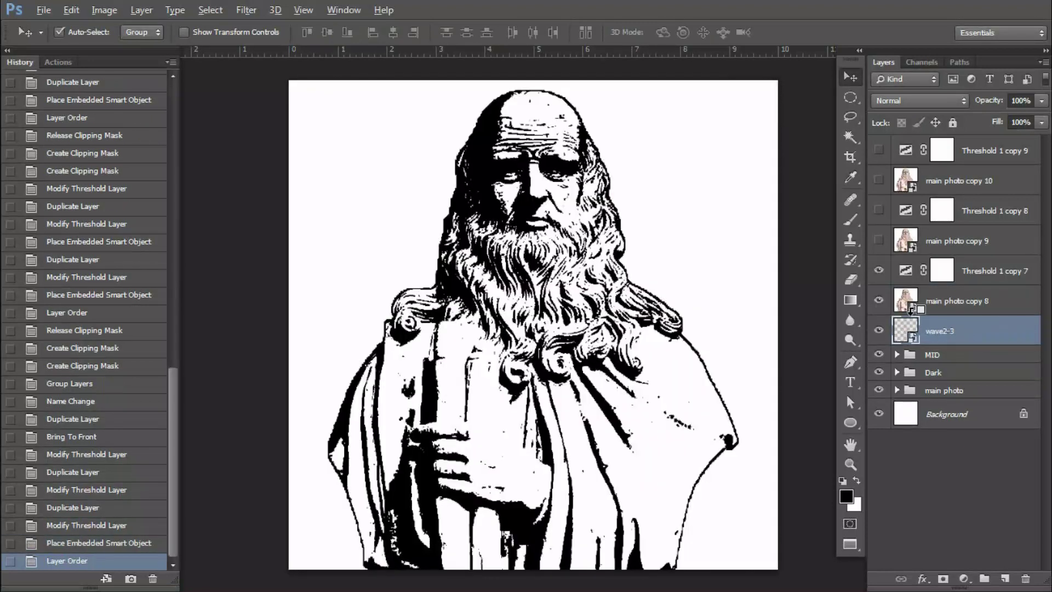
pyautogui.keyDown('alt'); pyautogui.click(903, 304); pyautogui.keyUp('alt')
pyautogui.keyDown('alt'); pyautogui.click(916, 281); pyautogui.keyUp('alt')
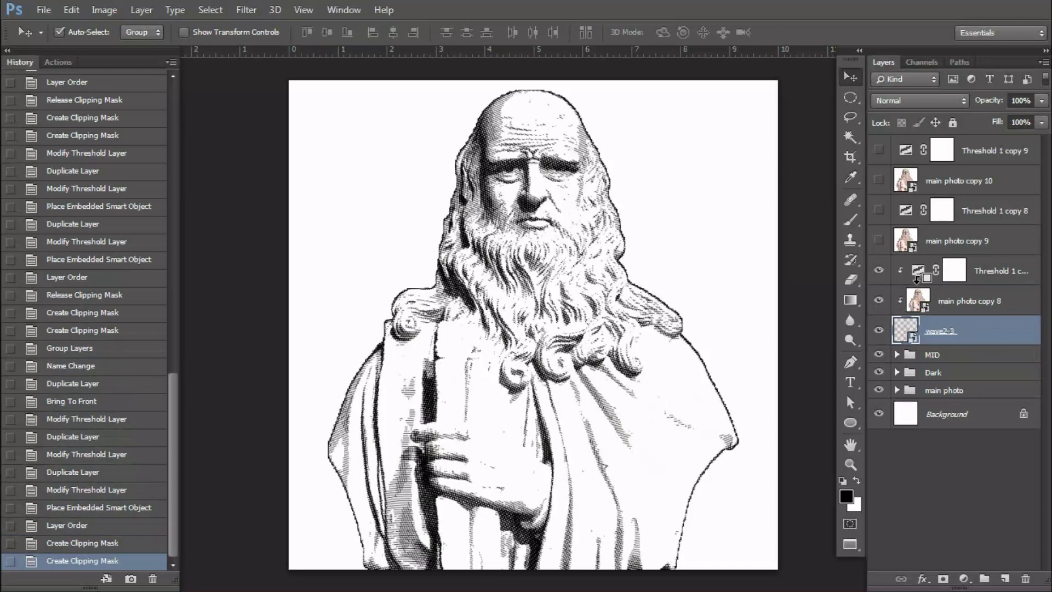
# - Show main photo copy 9 and Threshold 1 copy 8, and bring over the wave2-2 pattern file
pyautogui.click(954, 268)
pyautogui.click(948, 241)
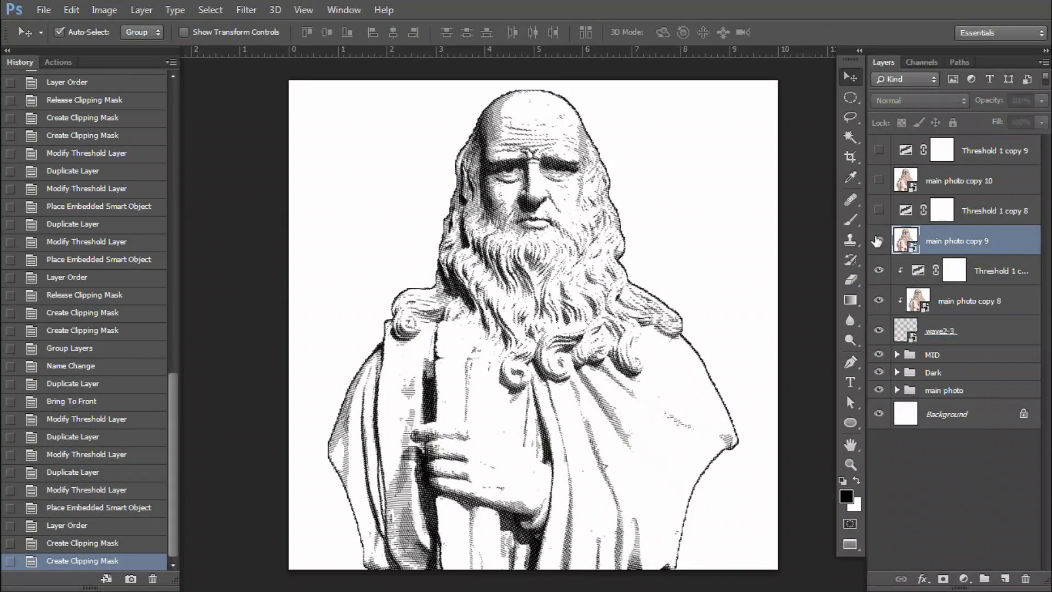
pyautogui.moveTo(878, 241); pyautogui.dragTo(879, 213)
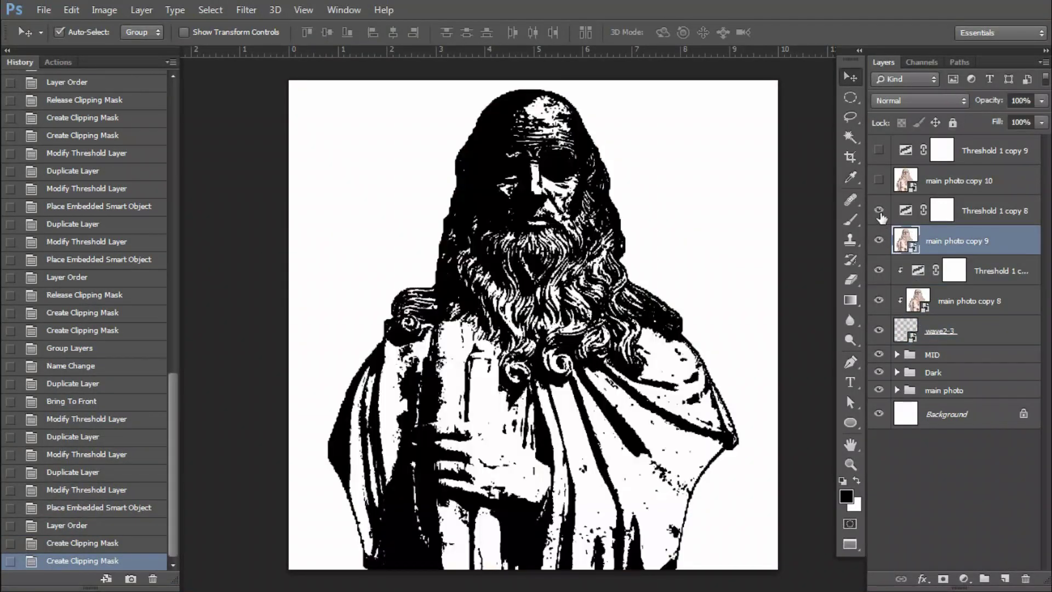
pyautogui.click(980, 271)
pyautogui.moveTo(210, 136); pyautogui.dragTo(166, 586)
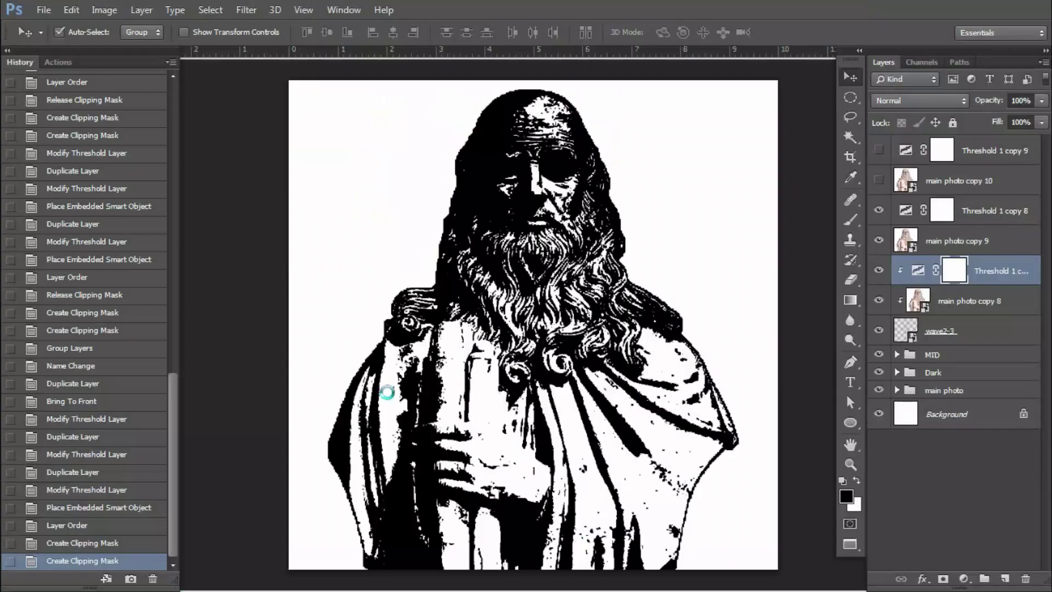
# - Place wave2-2 and clip main photo copy 9 and Threshold 1 copy 8 to it
pyautogui.moveTo(165, 586); pyautogui.dragTo(444, 350)
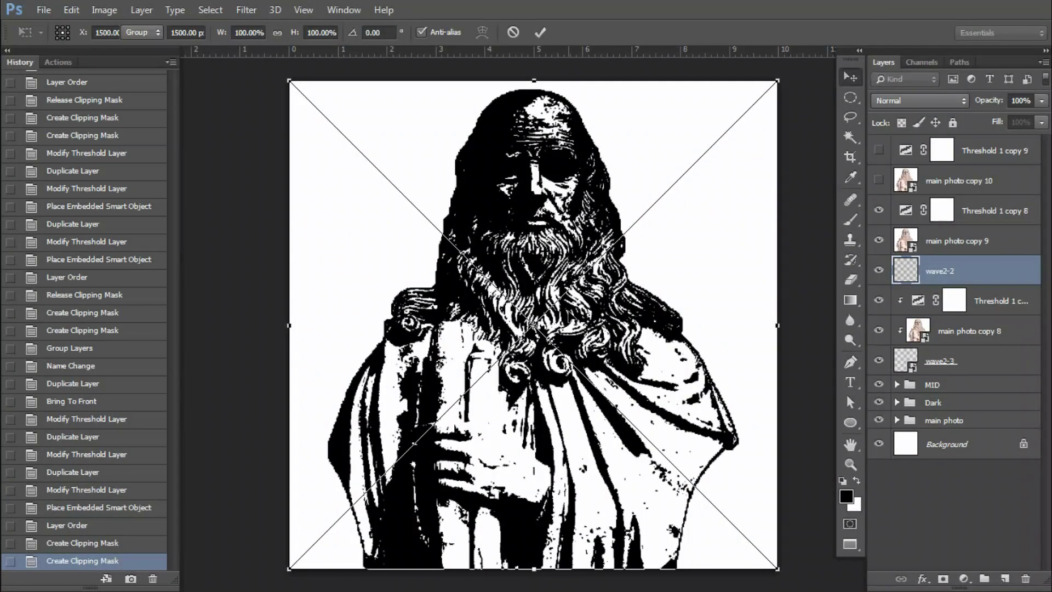
pyautogui.press('Return')
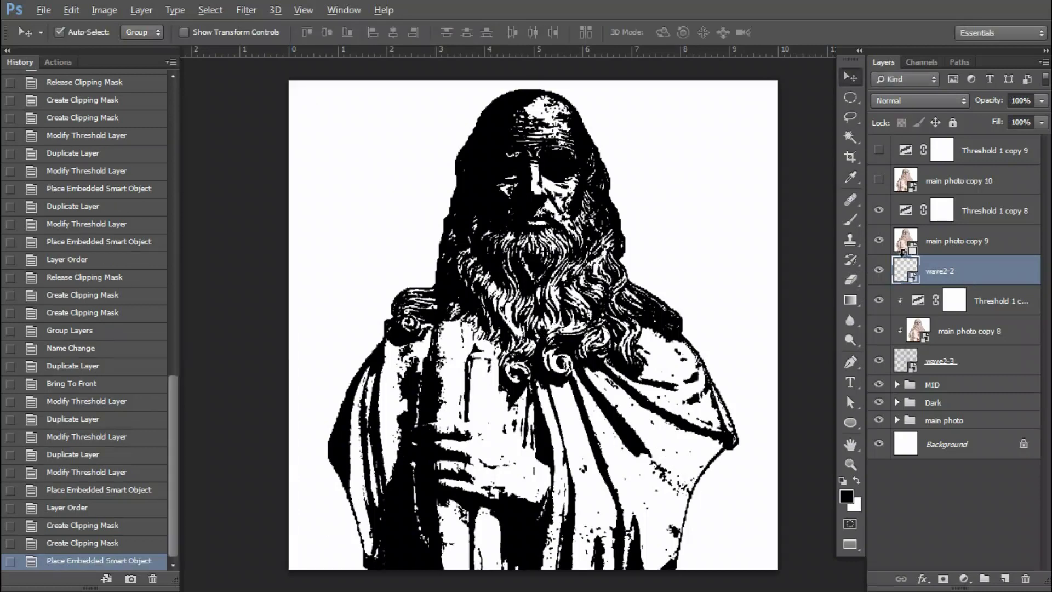
pyautogui.keyDown('alt'); pyautogui.click(907, 256); pyautogui.keyUp('alt')
pyautogui.keyDown('alt'); pyautogui.click(914, 226); pyautogui.keyUp('alt')
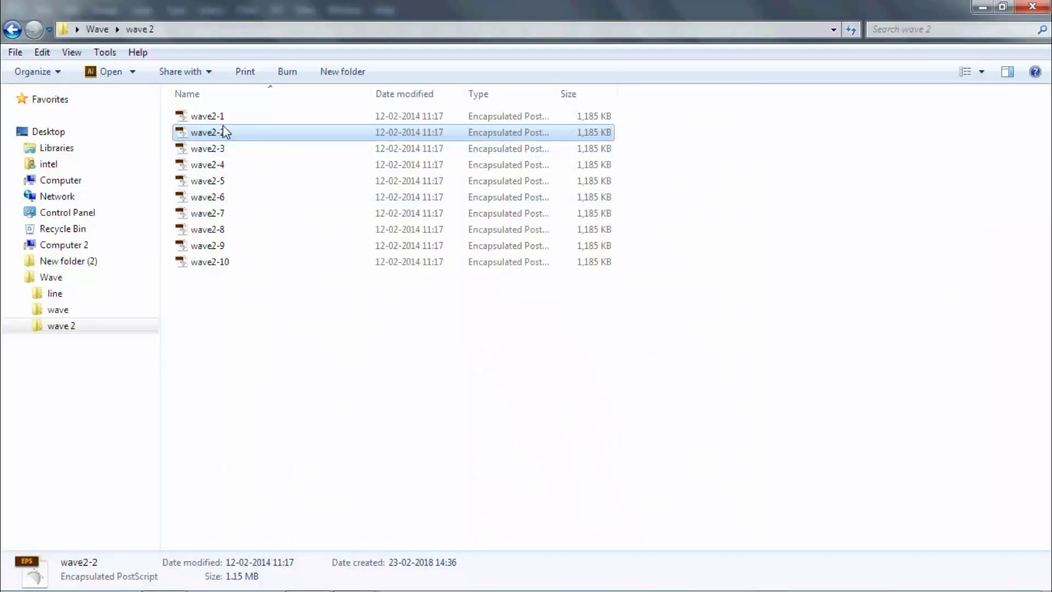
# - Place wave2-1 above Threshold 1 copy 8, clipping main photo copy 10 and Threshold 1 copy 9 to it
pyautogui.moveTo(189, 116)
pyautogui.mouseDown()
pyautogui.moveTo(571, 416)
pyautogui.moveTo(167, 585)
pyautogui.moveTo(498, 301)
pyautogui.mouseUp()
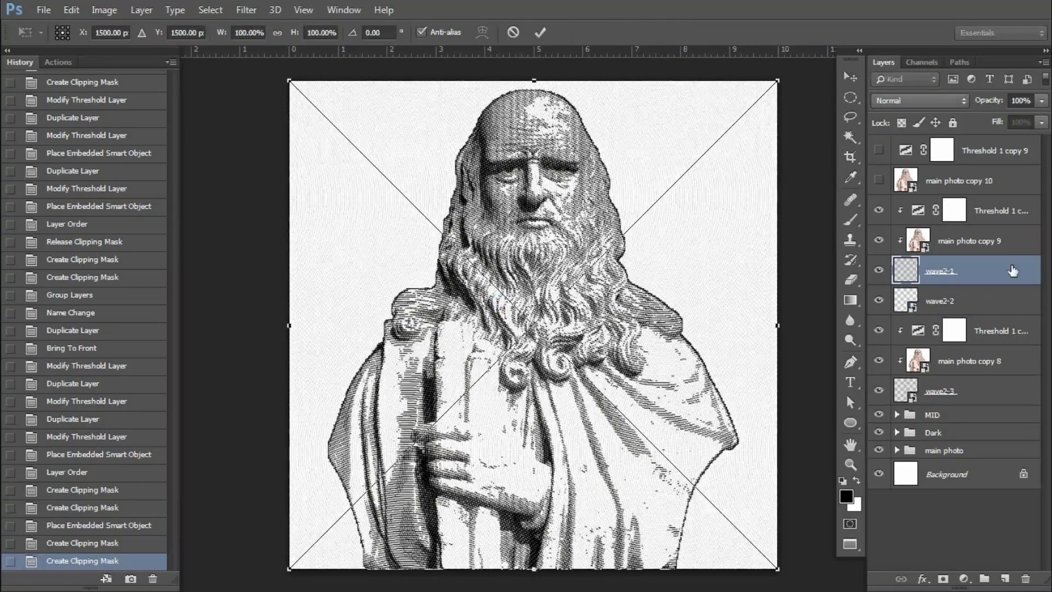
pyautogui.press('Return')
pyautogui.moveTo(944, 272); pyautogui.dragTo(938, 196)
pyautogui.keyDown('alt'); pyautogui.click(910, 196); pyautogui.keyUp('alt')
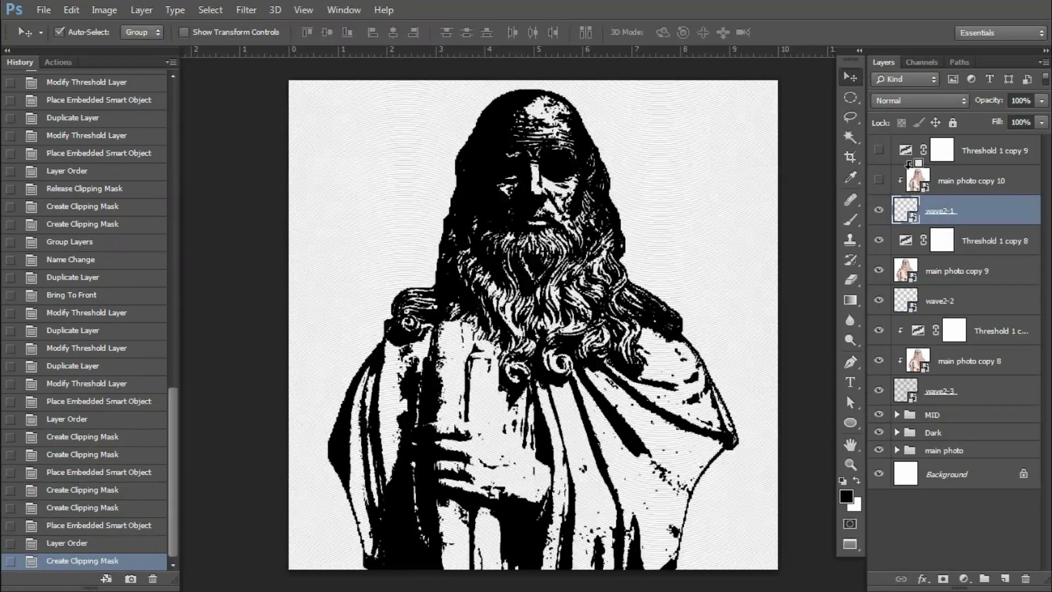
pyautogui.keyDown('alt'); pyautogui.click(910, 166); pyautogui.keyUp('alt')
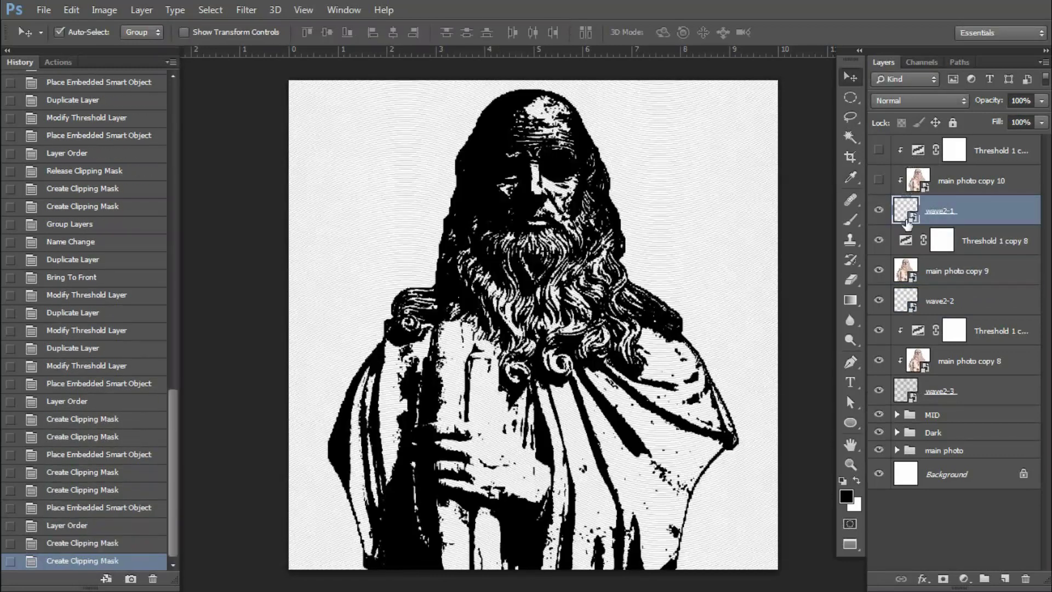
pyautogui.keyDown('alt'); pyautogui.click(906, 285); pyautogui.keyUp('alt')
pyautogui.keyDown('alt'); pyautogui.click(910, 255); pyautogui.keyUp('alt')
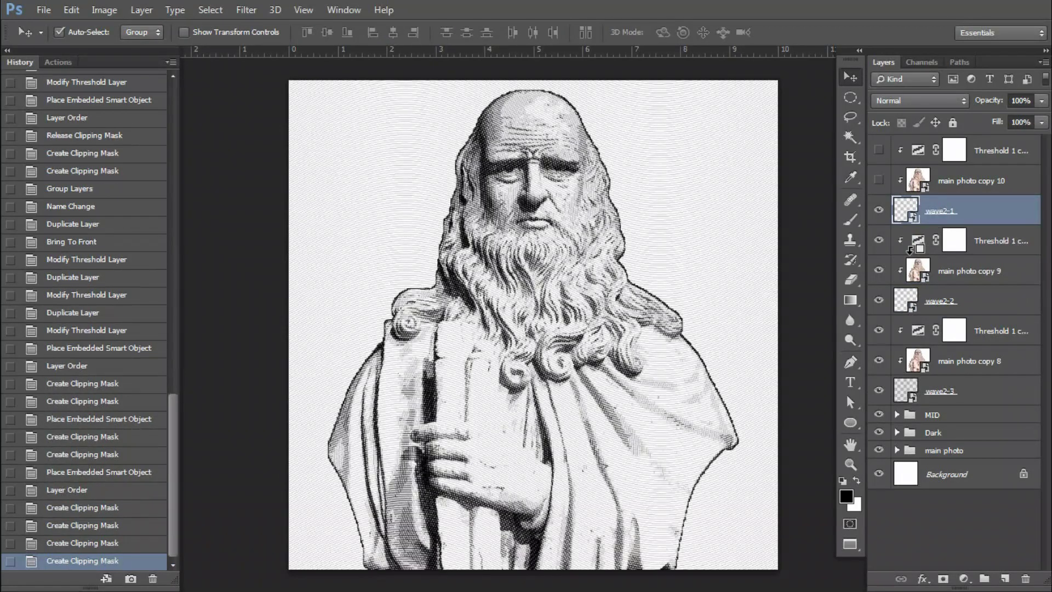
# - Show the copy 10 pair and group the nine layers from wave2-3 upward as Light
pyautogui.click(953, 386)
pyautogui.click(879, 181)
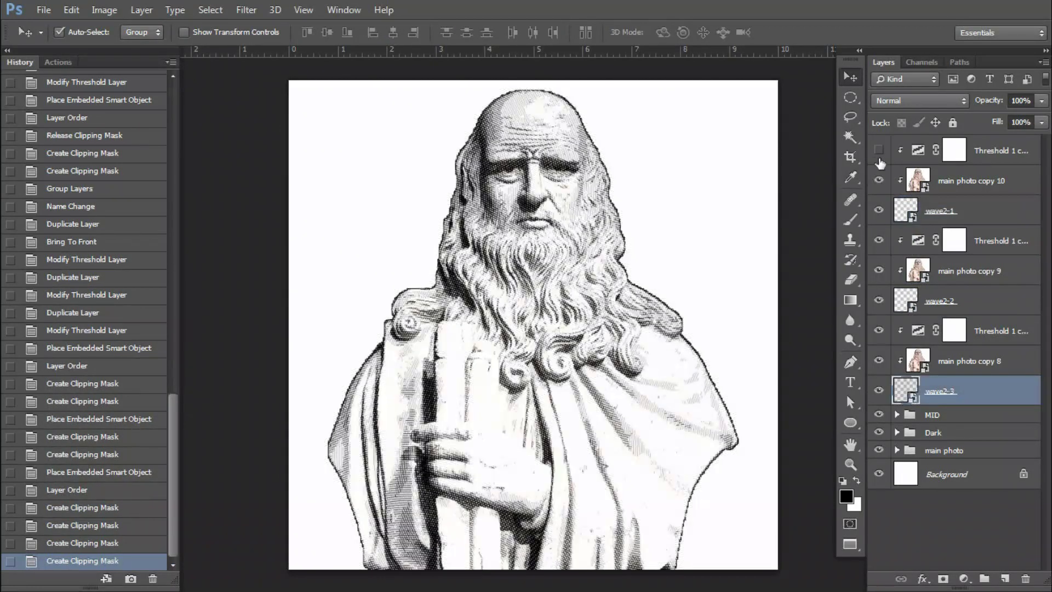
pyautogui.click(879, 150)
pyautogui.keyDown('shift'); pyautogui.click(996, 156); pyautogui.keyUp('shift')
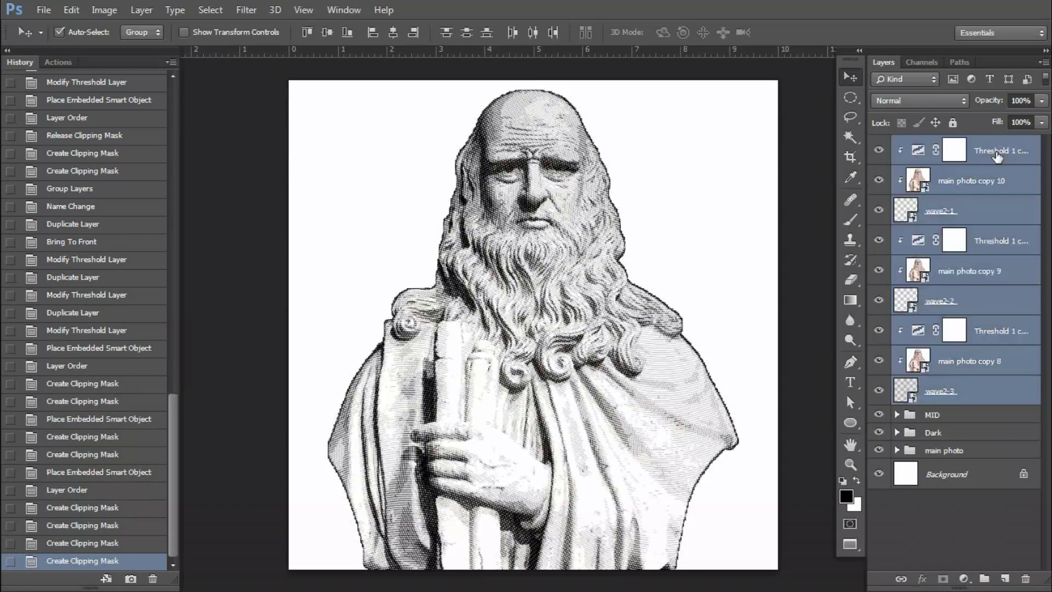
pyautogui.hotkey('ctrl', 'g')
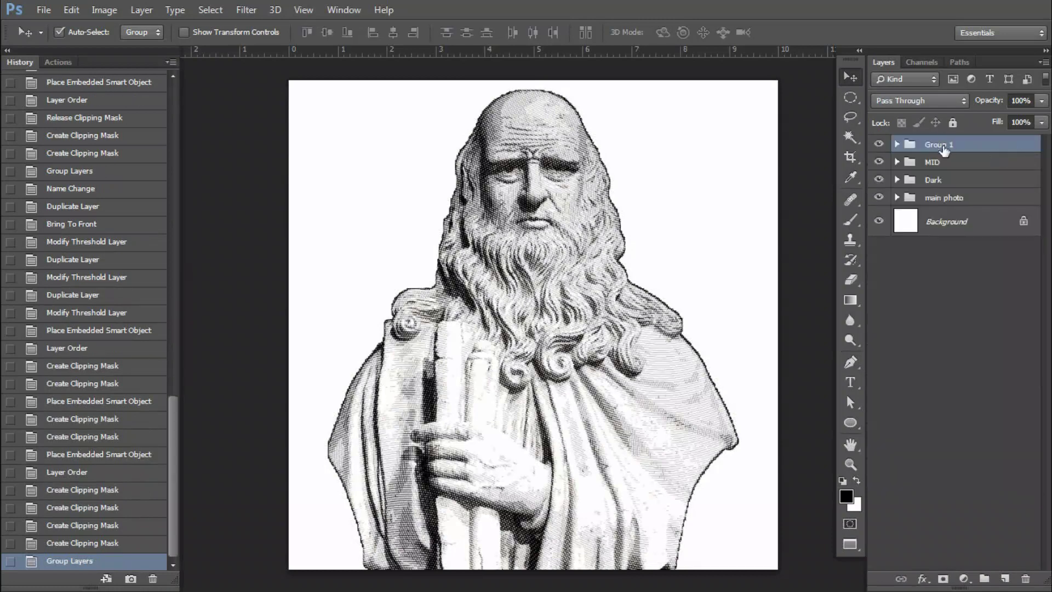
pyautogui.doubleClick(939, 145)
pyautogui.write('Light')
pyautogui.press('Return')
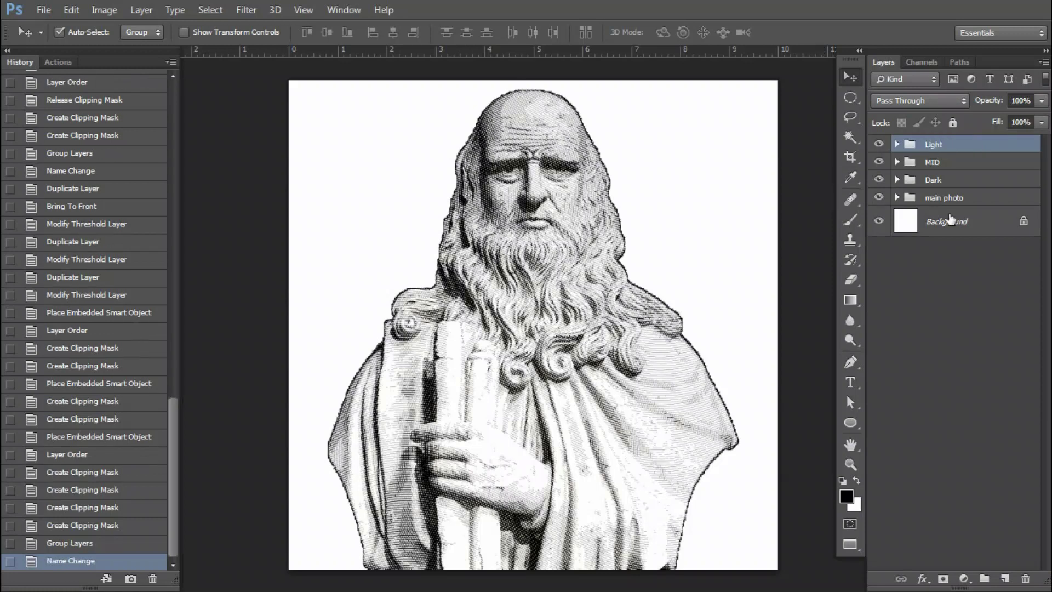
# - Open the main photo smart object and load a refined selection of the statue
pyautogui.click(897, 197)
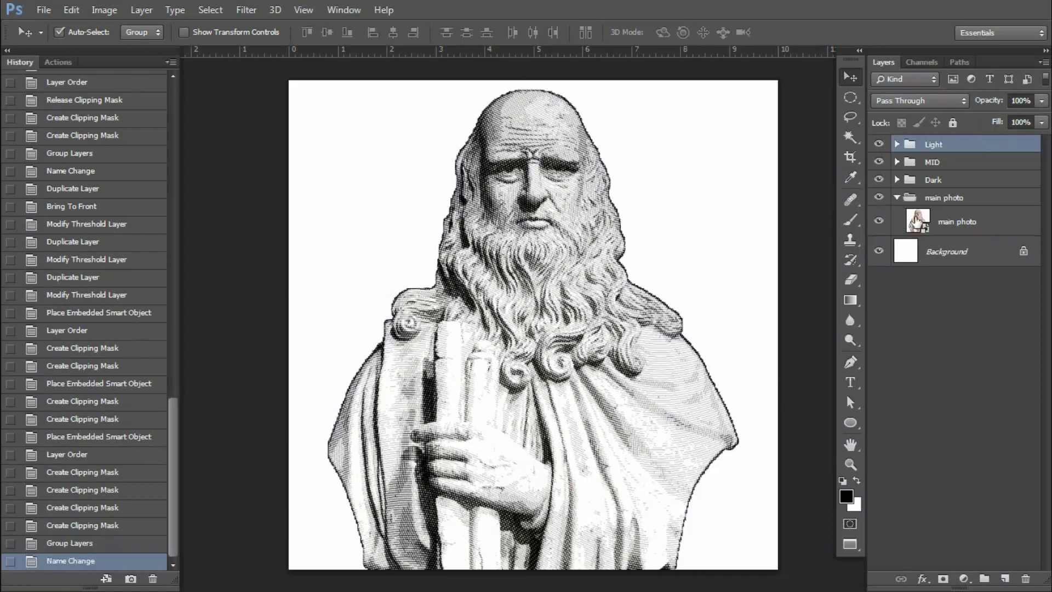
pyautogui.doubleClick(917, 220)
pyautogui.click(670, 265)
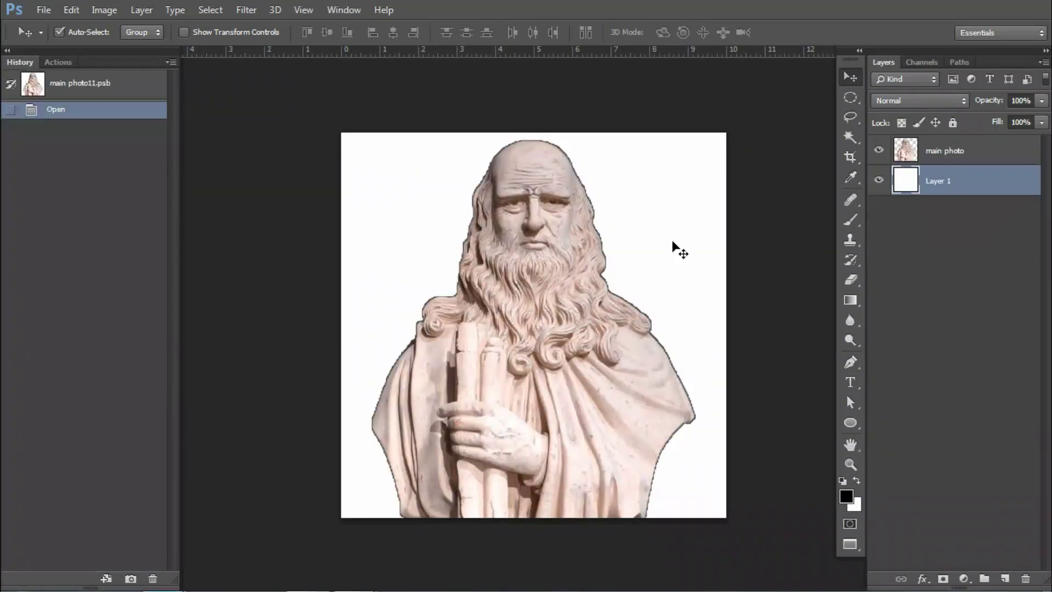
pyautogui.keyDown('ctrl'); pyautogui.click(901, 155); pyautogui.keyUp('ctrl')
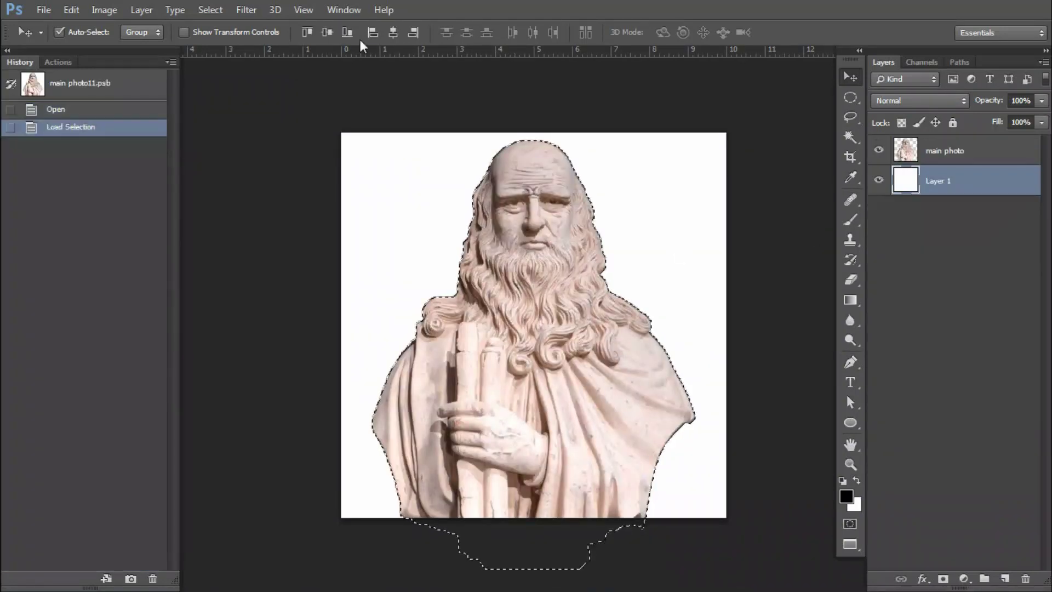
pyautogui.press('m')
pyautogui.click(577, 29)
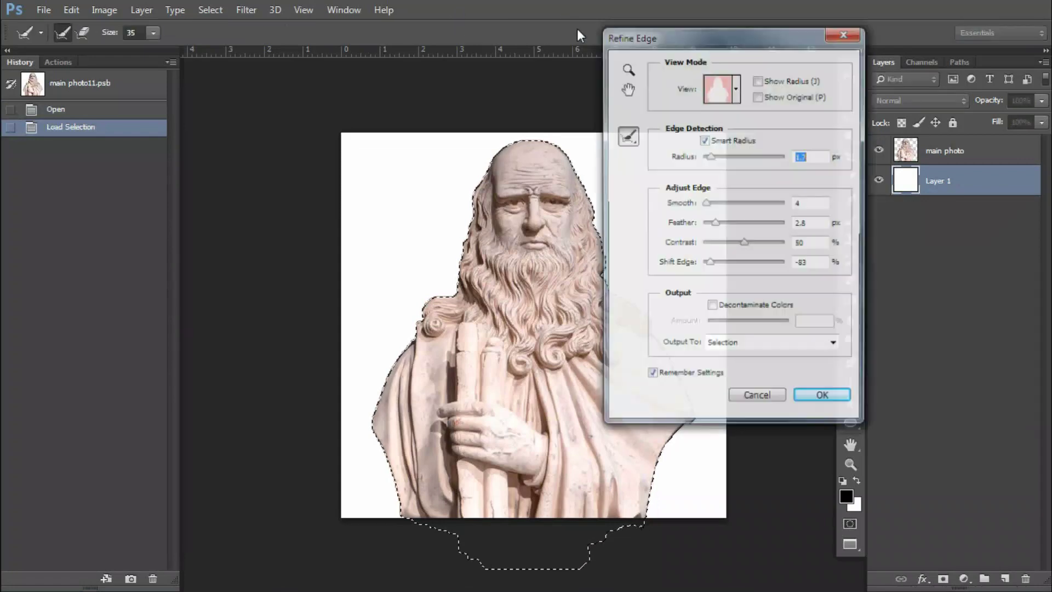
pyautogui.click(843, 399)
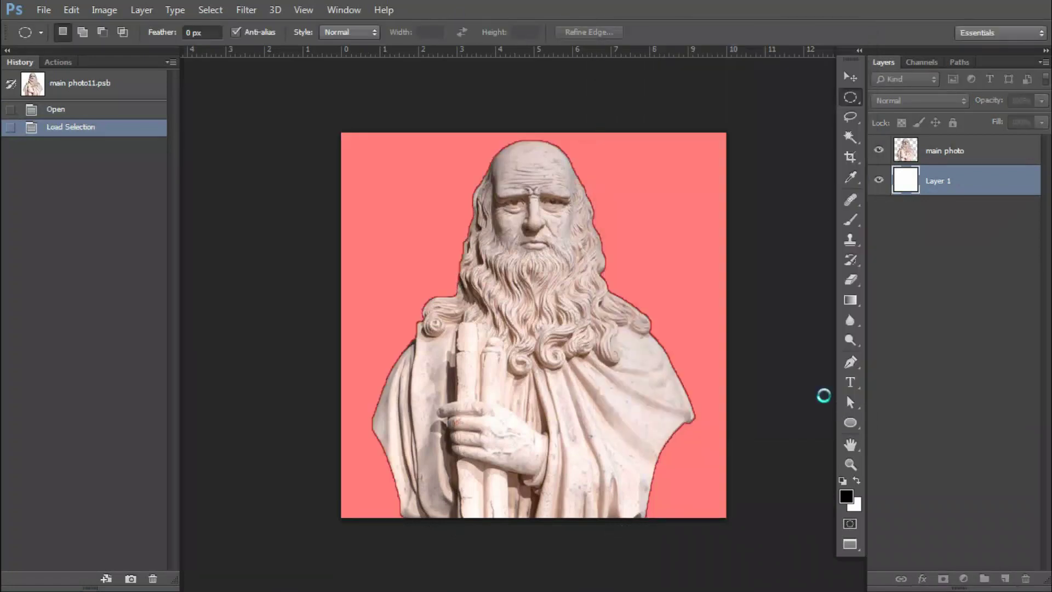
# - Delete the inverted background from Layer 1 and main photo, deselect, then close and save
pyautogui.hotkey('alt', 's')
pyautogui.press('i')
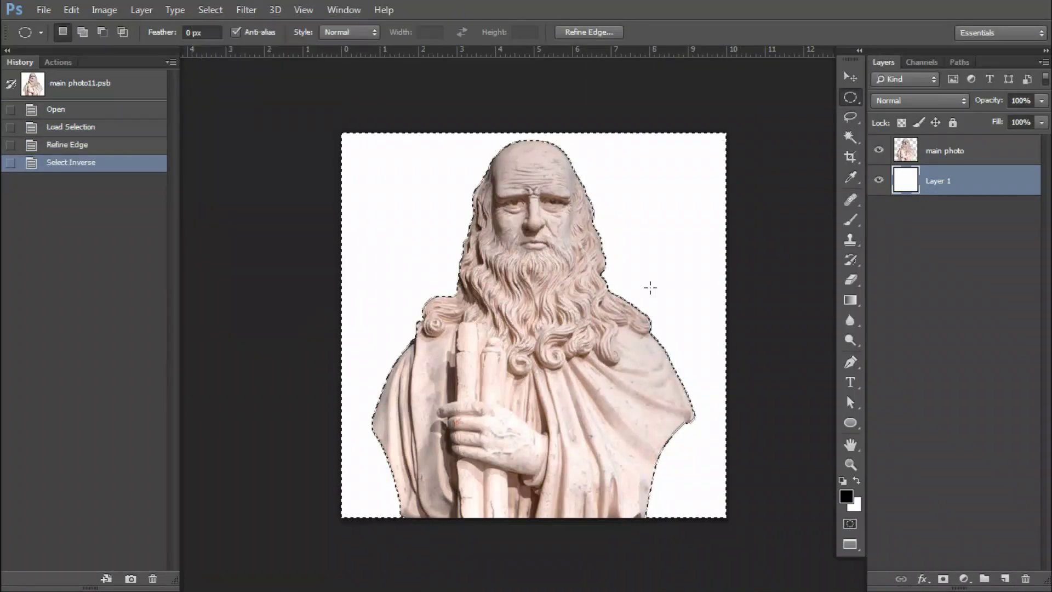
pyautogui.press('Delete')
pyautogui.press('Delete')
pyautogui.click(939, 156)
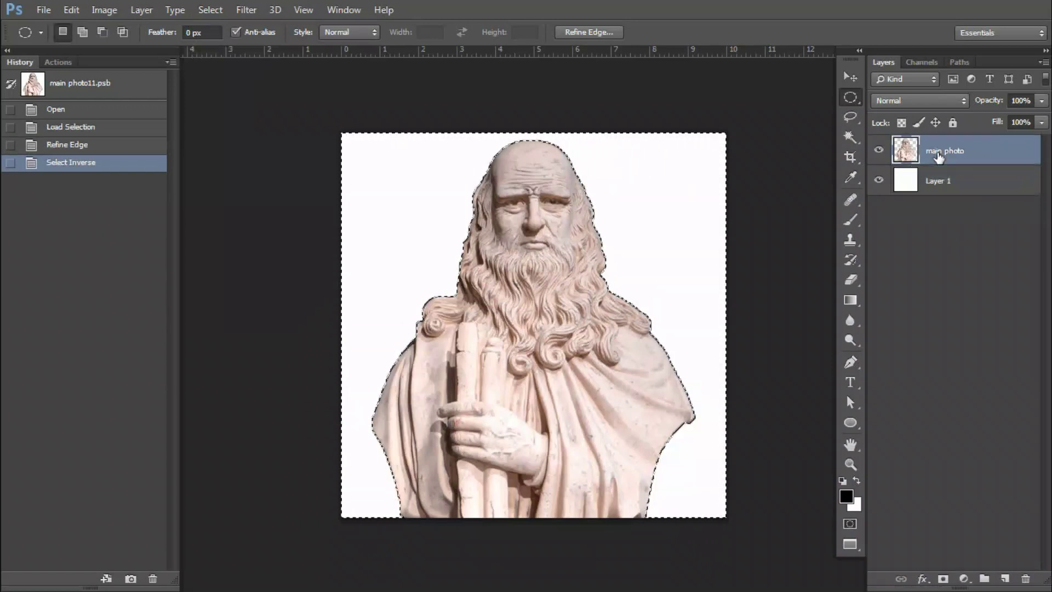
pyautogui.press('Delete')
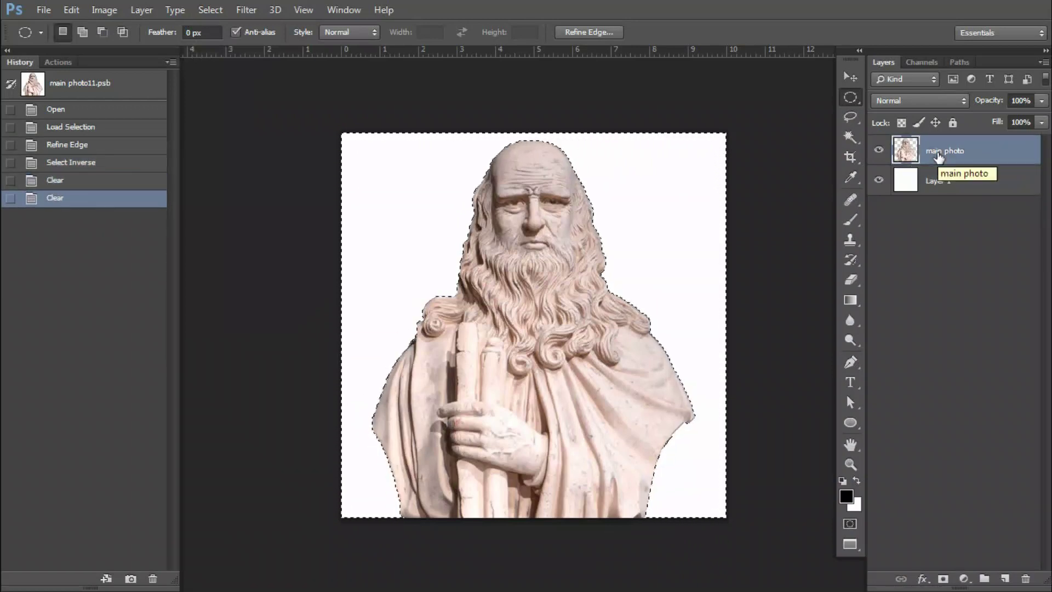
pyautogui.hotkey('ctrl', 'd')
pyautogui.hotkey('ctrl', 'w')
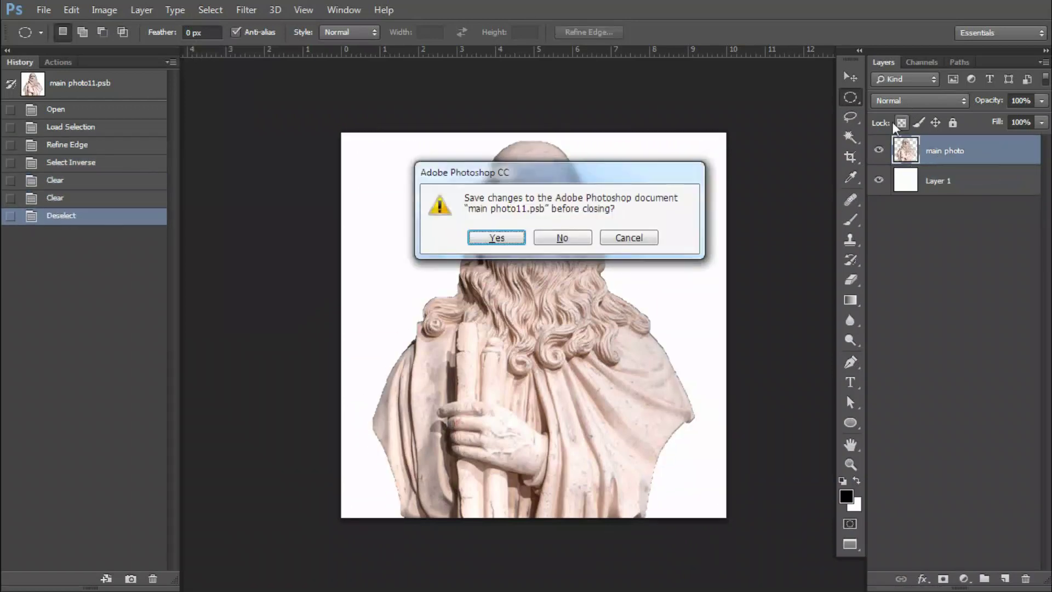
pyautogui.press('Return')
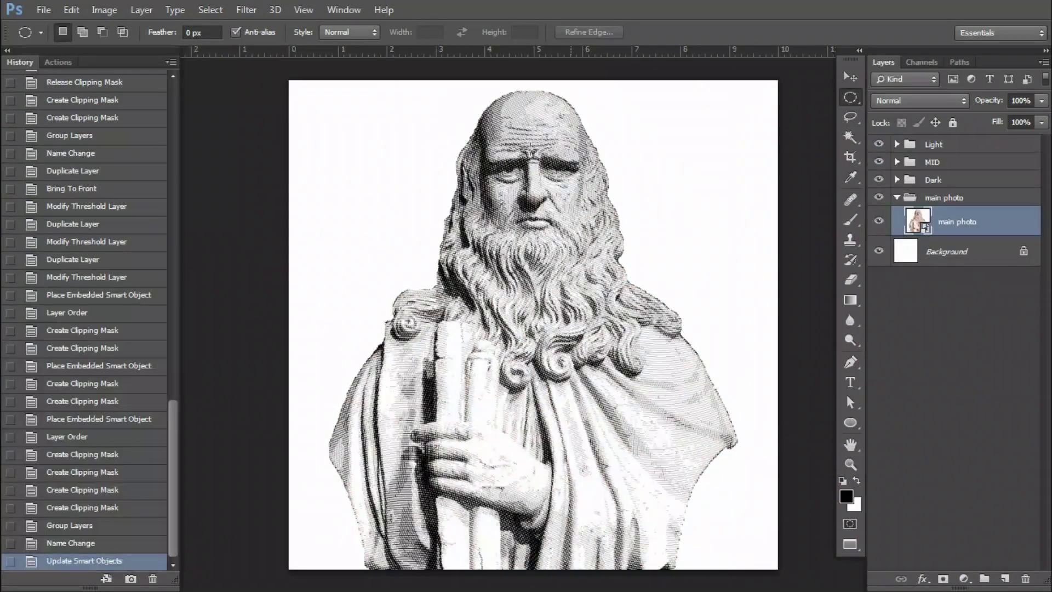
# - Inspect the engraving close up across the hand, hair curls and face, then fit the image on screen
pyautogui.scroll(1, 564, 154)
pyautogui.scroll(1, 553, 152)
pyautogui.scroll(1, 542, 150)
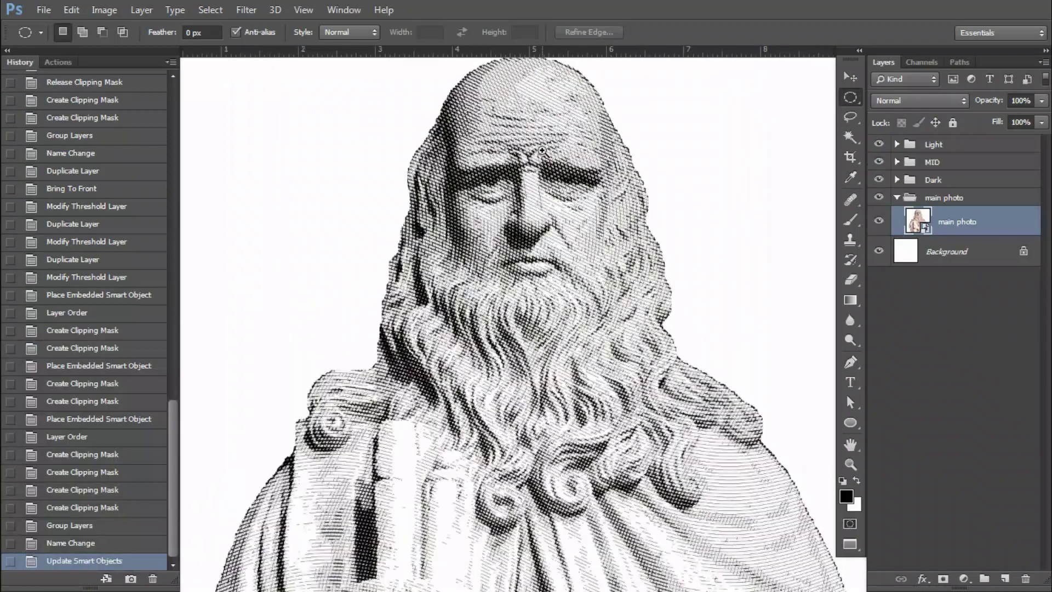
pyautogui.scroll(1, 548, 164)
pyautogui.scroll(1, 581, 247)
pyautogui.scroll(1, 608, 318)
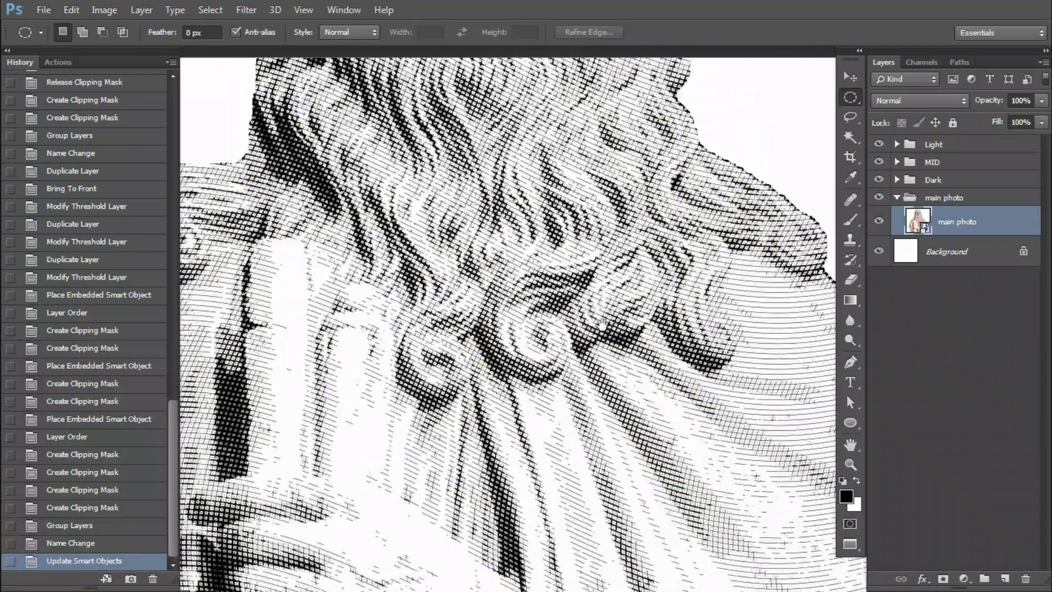
pyautogui.scroll(1, 632, 382)
pyautogui.scroll(-2, 632, 382)
pyautogui.moveTo(631, 382); pyautogui.dragTo(658, 263)
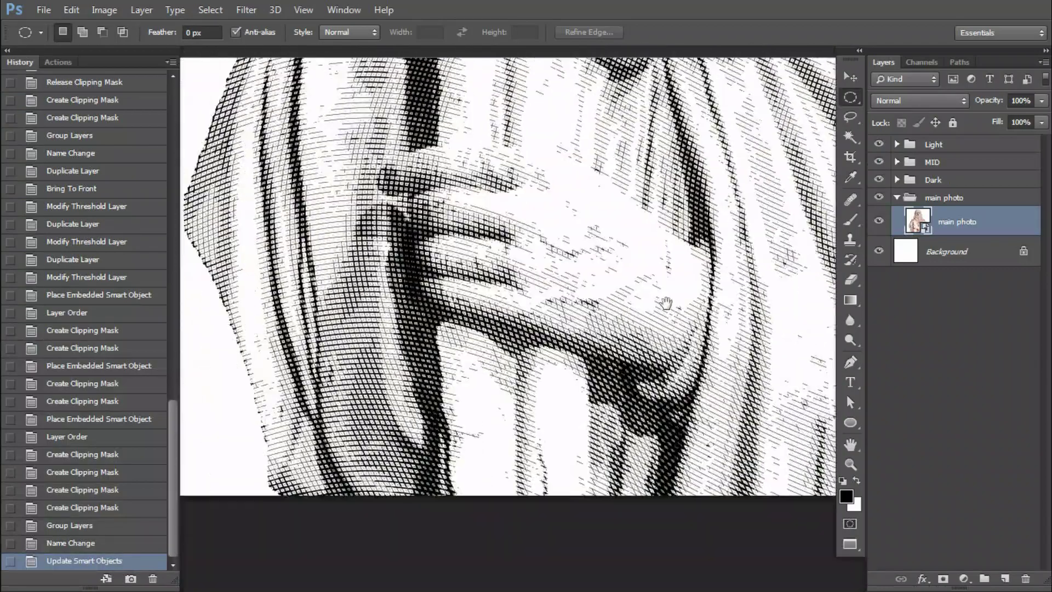
pyautogui.scroll(2, 690, 286)
pyautogui.scroll(-2, 691, 286)
pyautogui.moveTo(678, 176); pyautogui.dragTo(564, 351)
pyautogui.scroll(1, 599, 182)
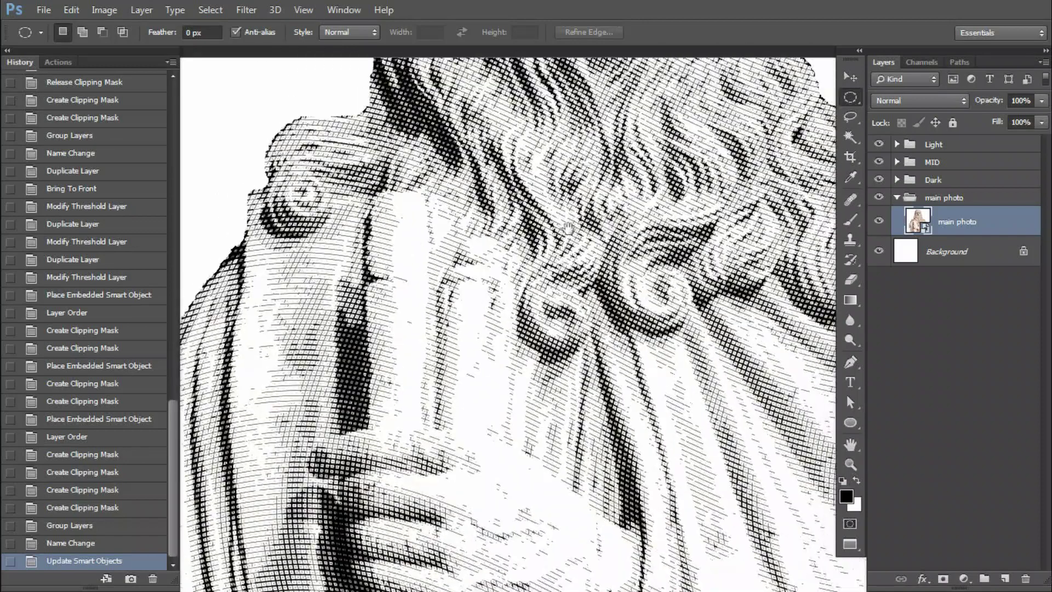
pyautogui.scroll(1, 599, 183)
pyautogui.scroll(-2, 599, 183)
pyautogui.moveTo(548, 137); pyautogui.dragTo(548, 356)
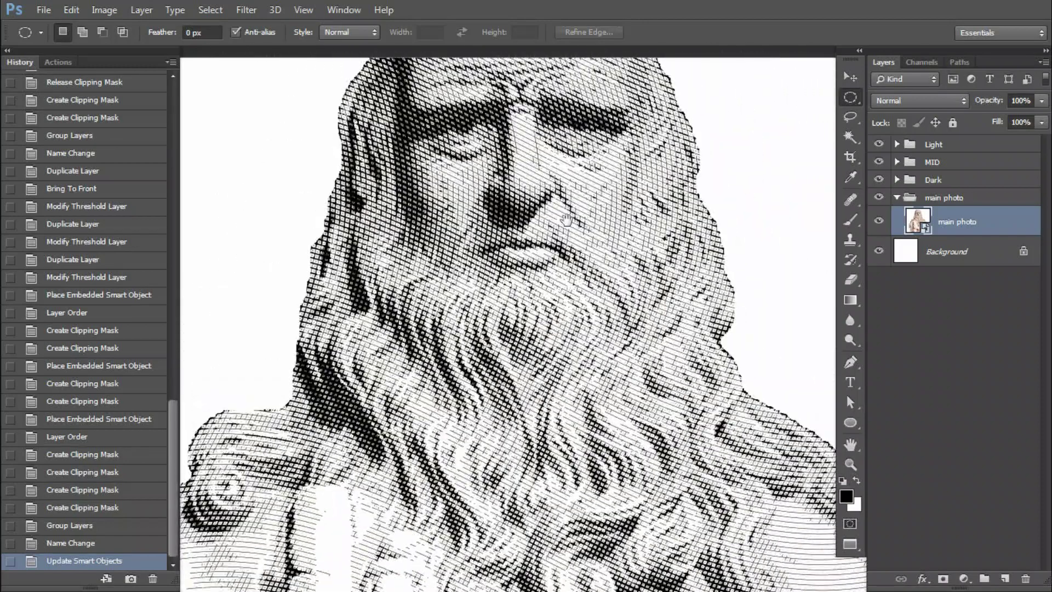
pyautogui.scroll(2, 544, 180)
pyautogui.rightClick(564, 190)
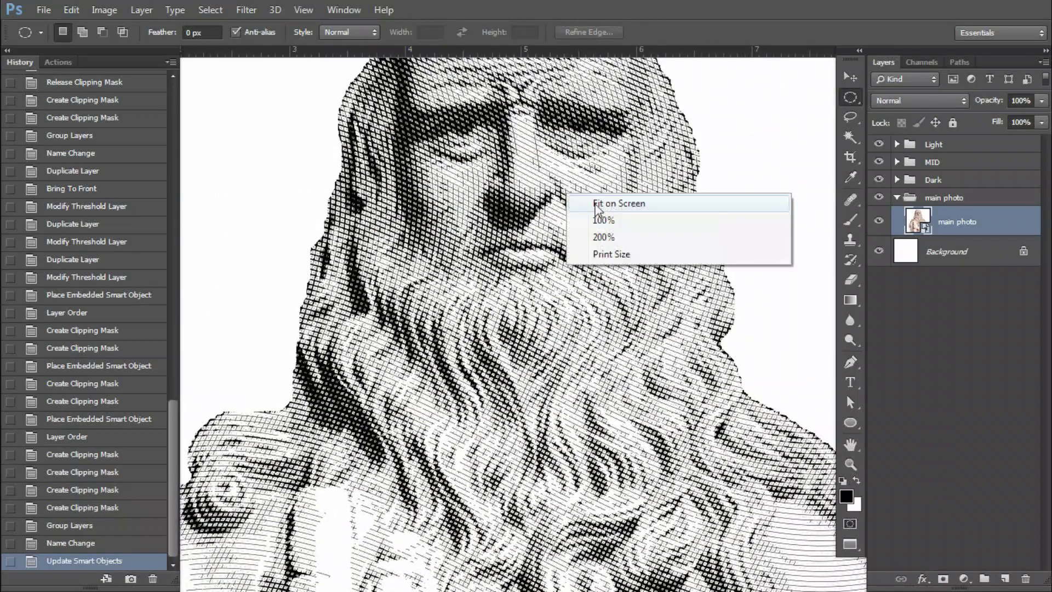
pyautogui.click(598, 204)
# - Duplicate main photo to the top of the layer stack and set the copy to Color blend mode
pyautogui.press('v')
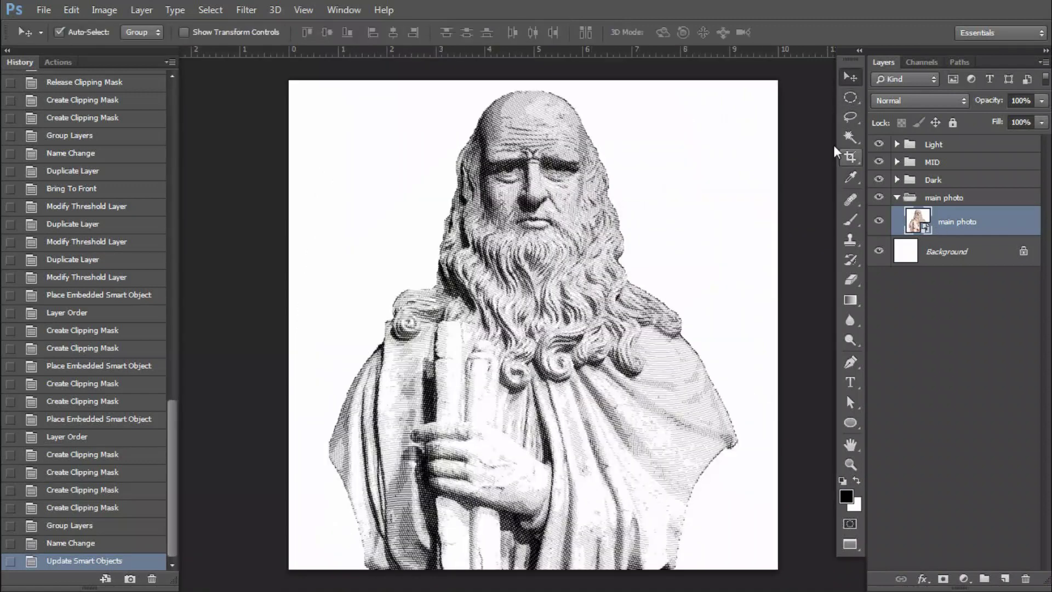
pyautogui.hotkey('ctrl', 'j')
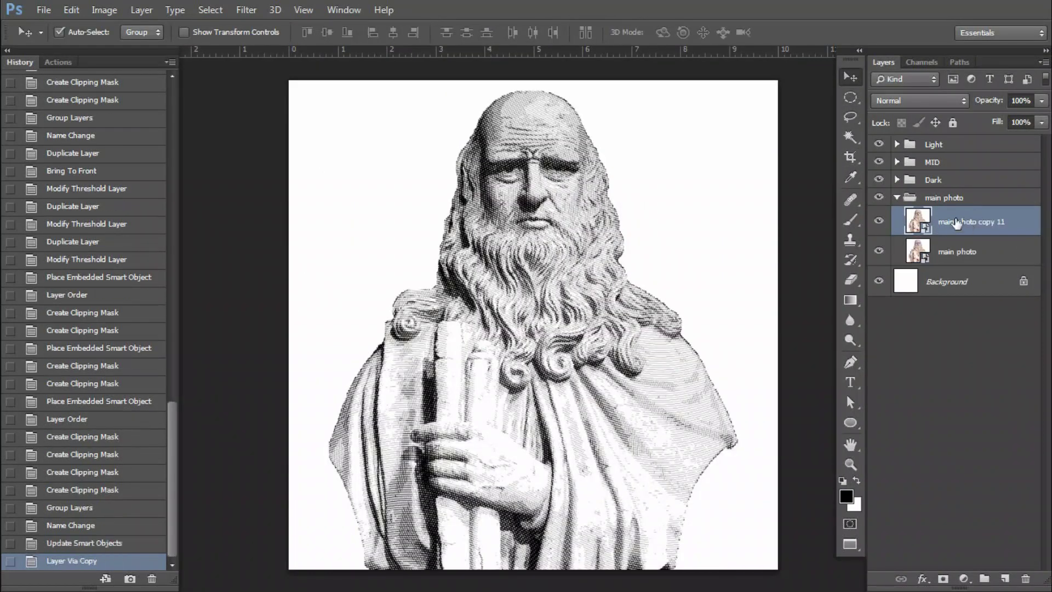
pyautogui.hotkey('ctrl', 'shift', ']')
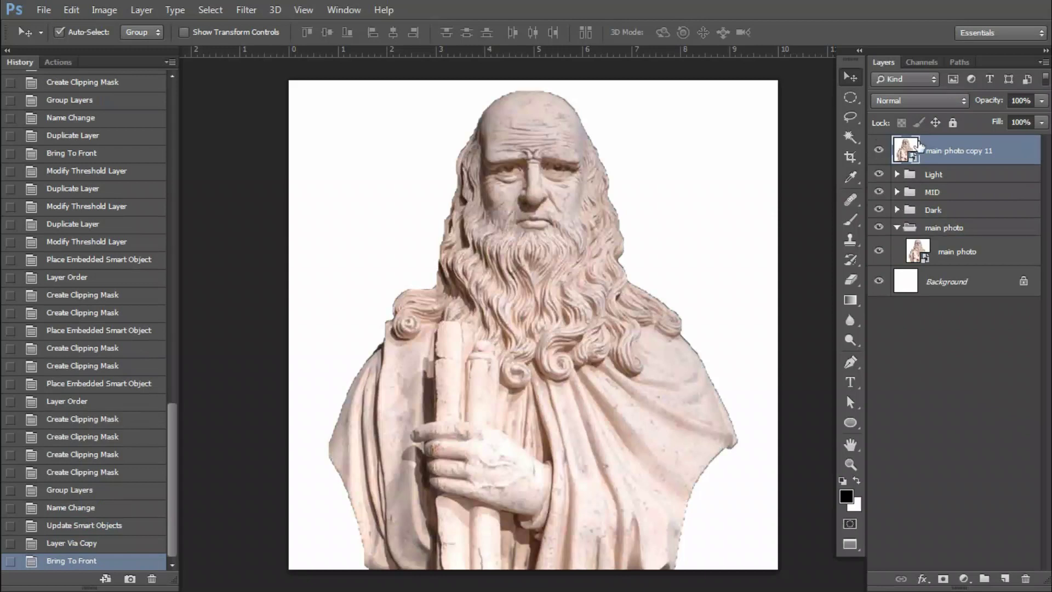
pyautogui.click(897, 228)
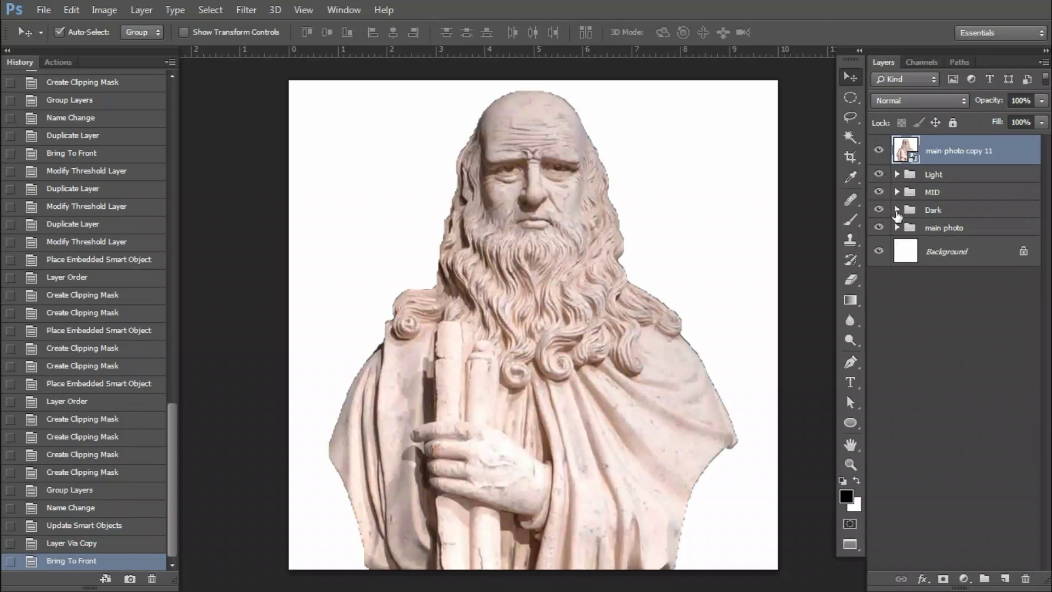
pyautogui.click(921, 99)
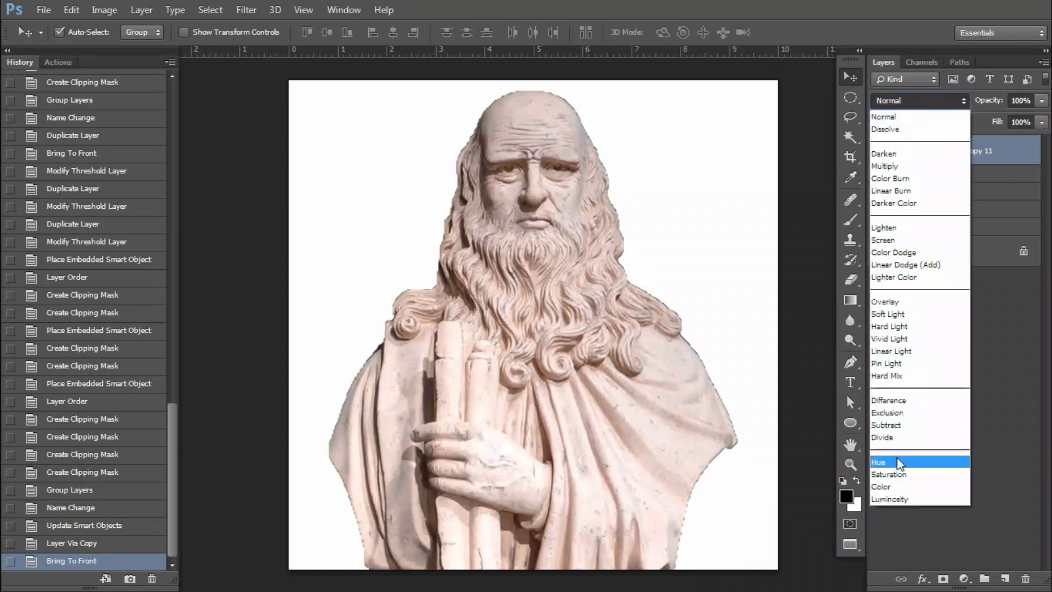
pyautogui.click(888, 486)
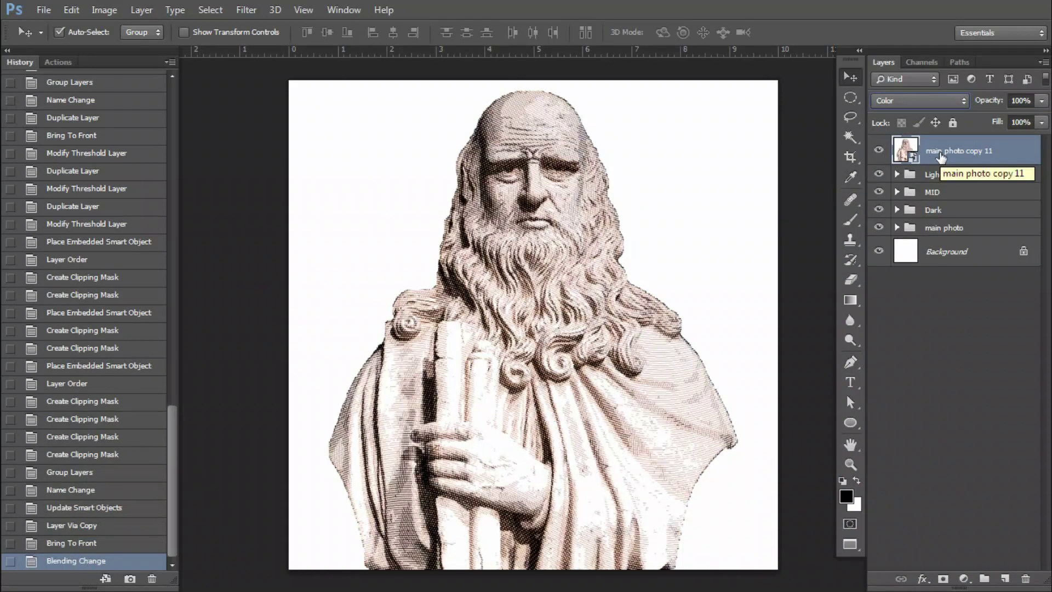
# - Apply the Filter Gallery's Sketch > Photocopy filter to main photo copy 11 with Detail 1
pyautogui.click(243, 15)
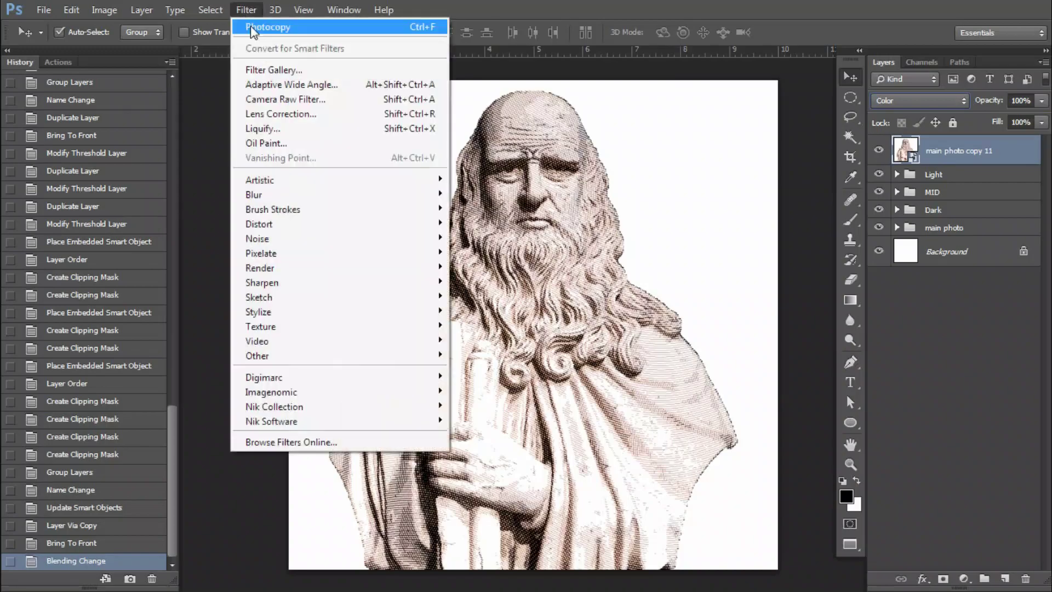
pyautogui.click(265, 69)
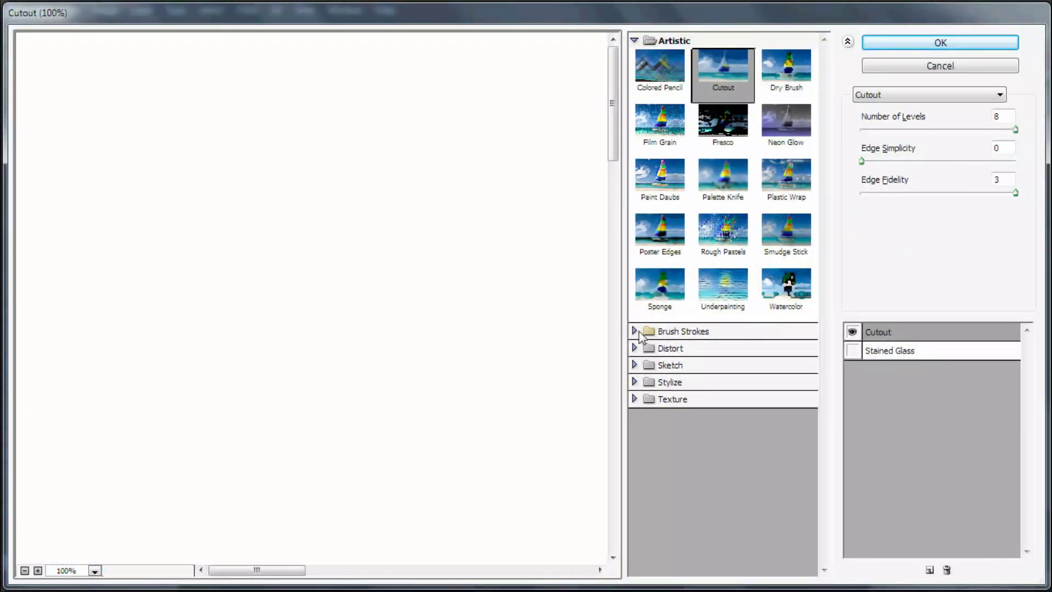
pyautogui.click(683, 331)
pyautogui.keyDown('alt'); pyautogui.click(533, 244); pyautogui.keyUp('alt')
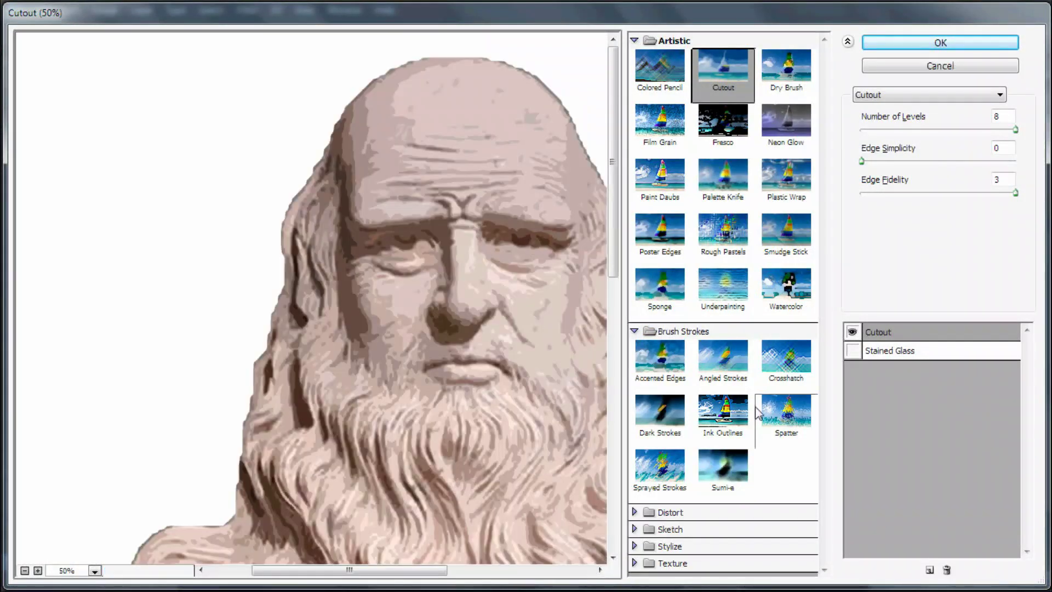
pyautogui.click(636, 40)
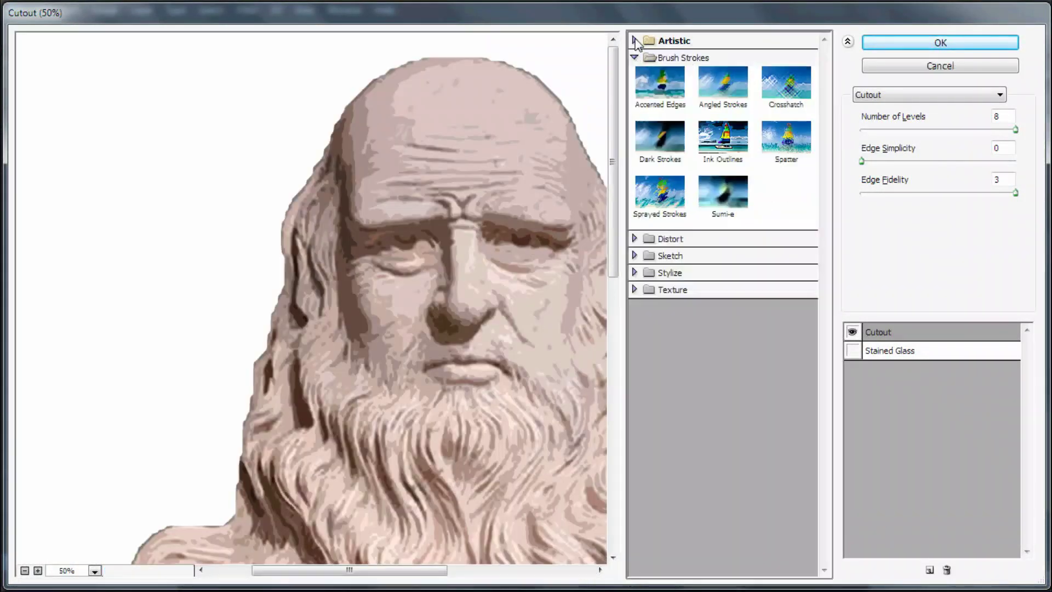
pyautogui.click(635, 239)
pyautogui.click(636, 239)
pyautogui.click(786, 391)
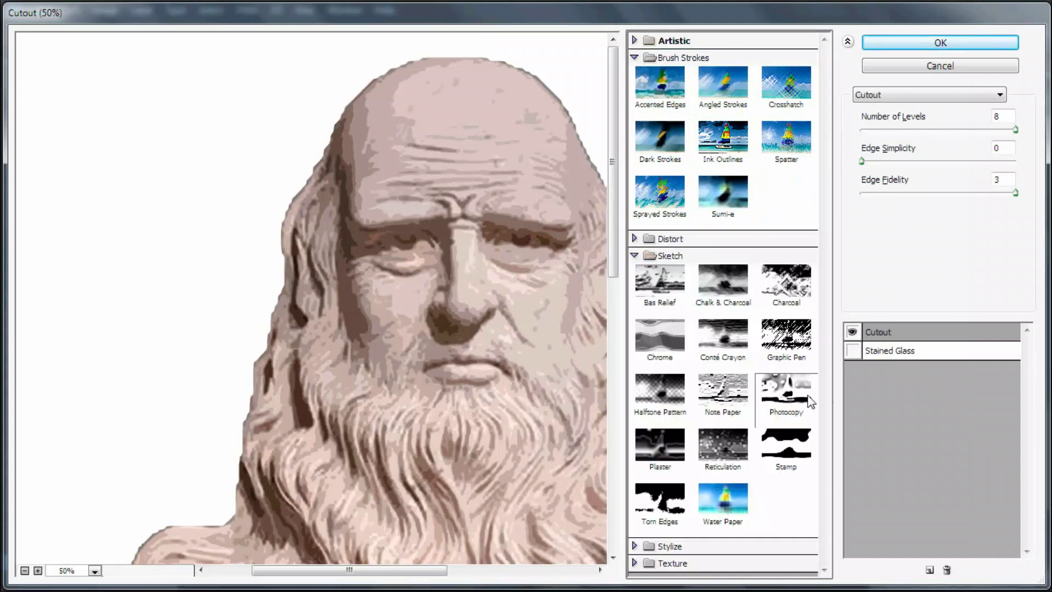
pyautogui.keyDown('alt'); pyautogui.click(465, 241); pyautogui.keyUp('alt')
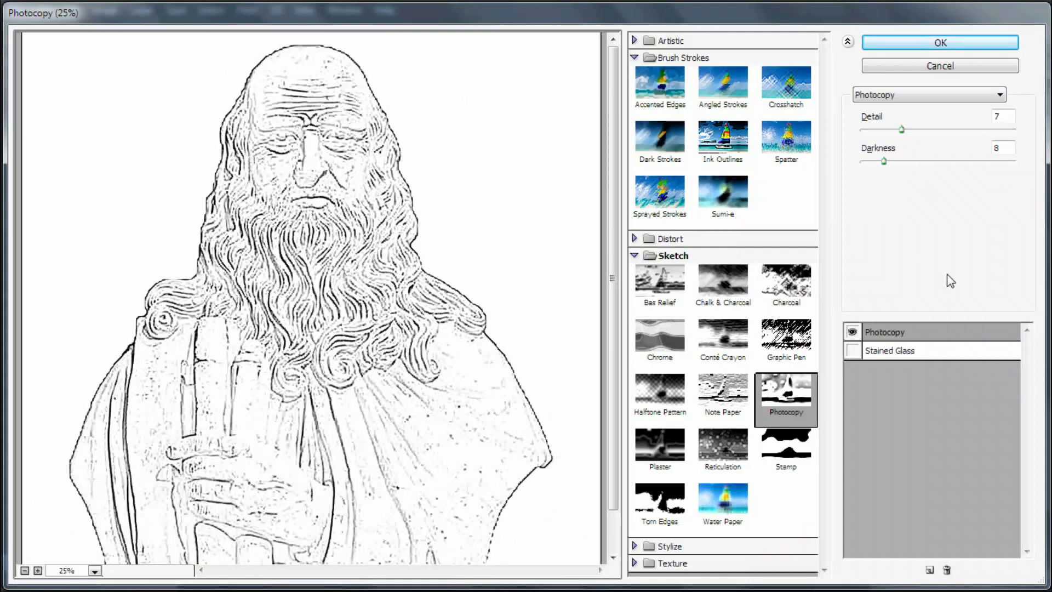
pyautogui.doubleClick(998, 116)
pyautogui.write('1')
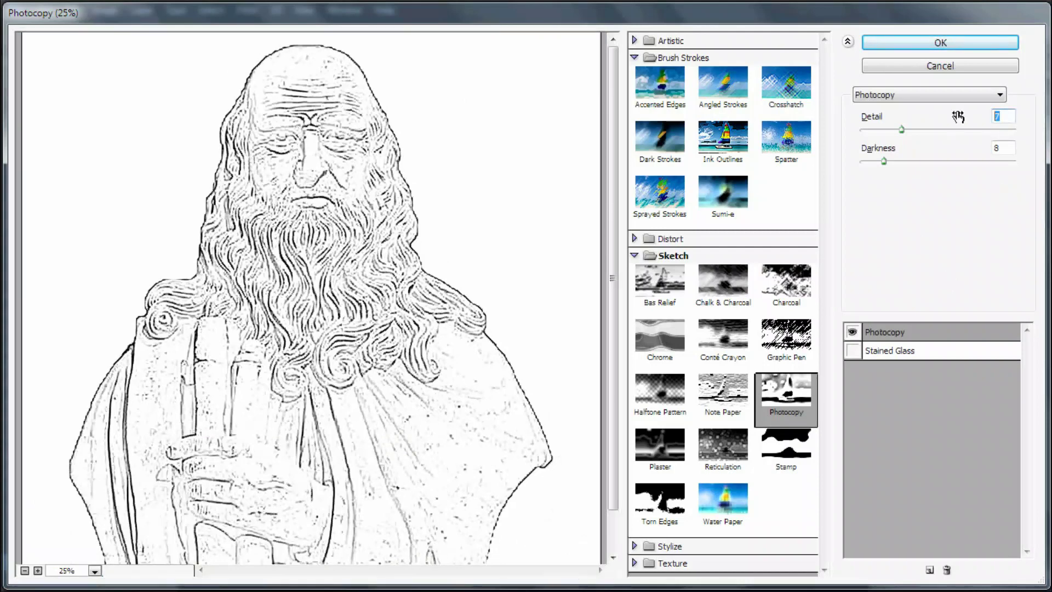
pyautogui.write('50')
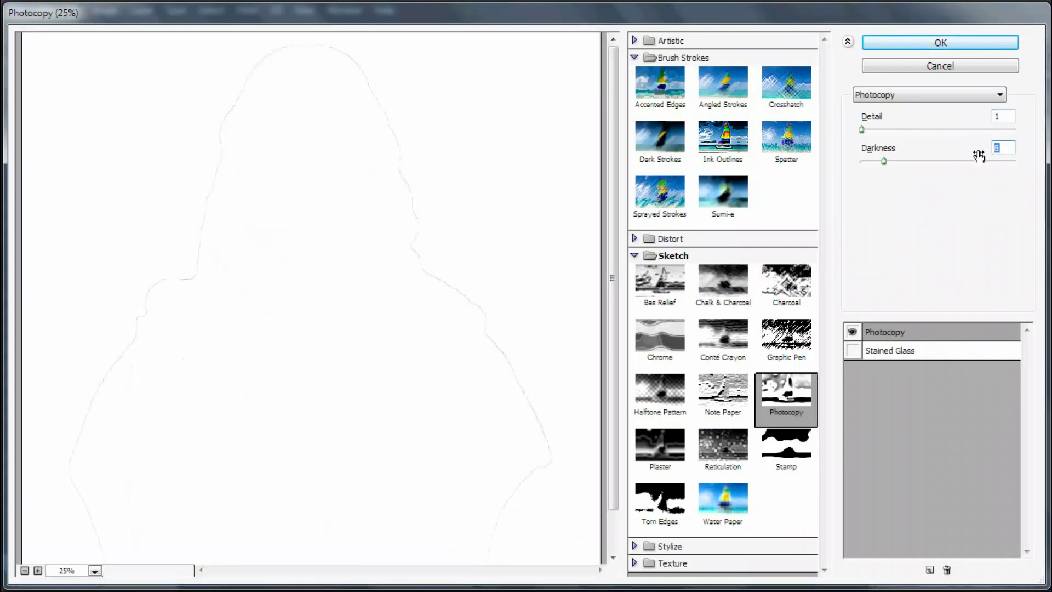
pyautogui.click(941, 48)
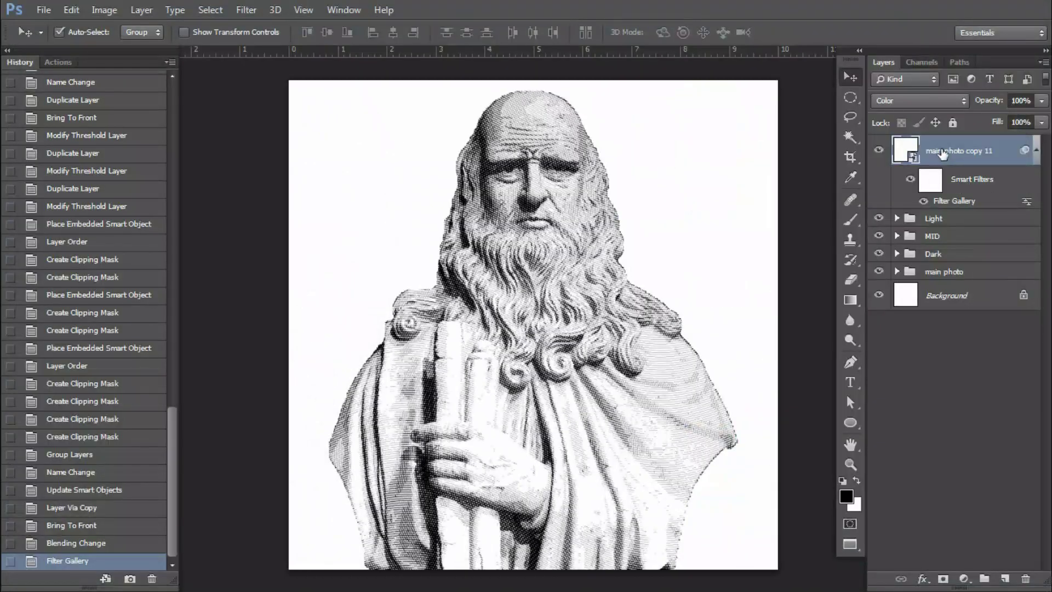
# - Hide the main photo group and add a Levels adjustment with shifted midtones
pyautogui.click(879, 272)
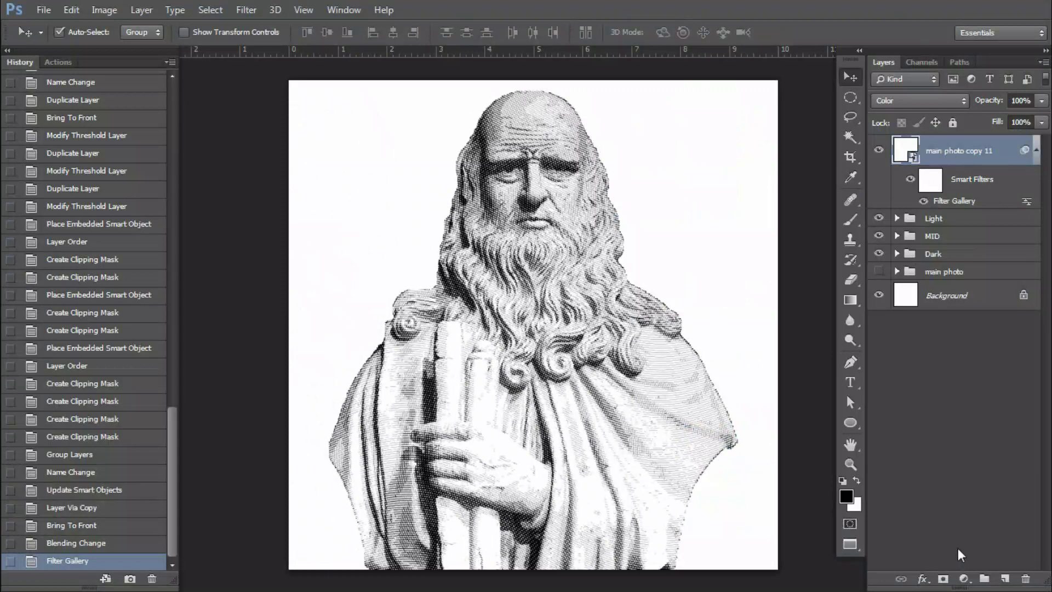
pyautogui.click(963, 579)
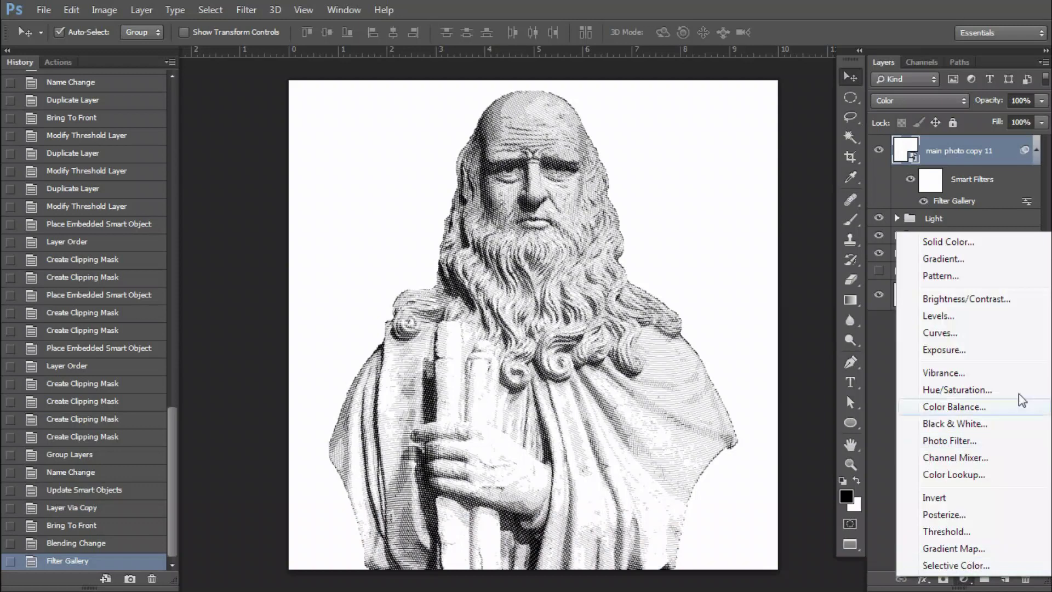
pyautogui.click(950, 316)
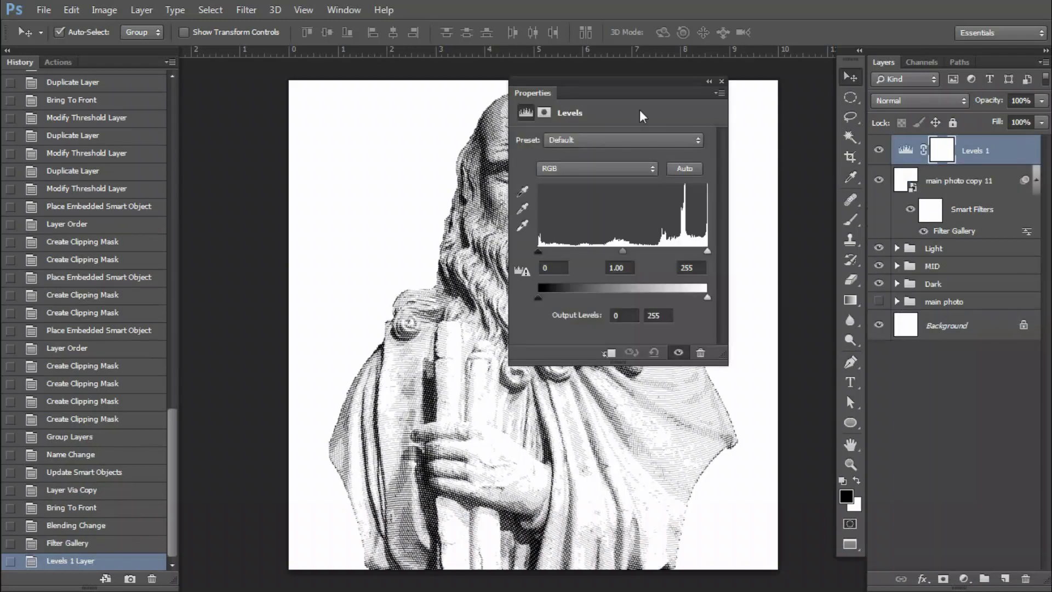
pyautogui.moveTo(633, 92); pyautogui.dragTo(904, 33)
pyautogui.moveTo(880, 194); pyautogui.dragTo(835, 197)
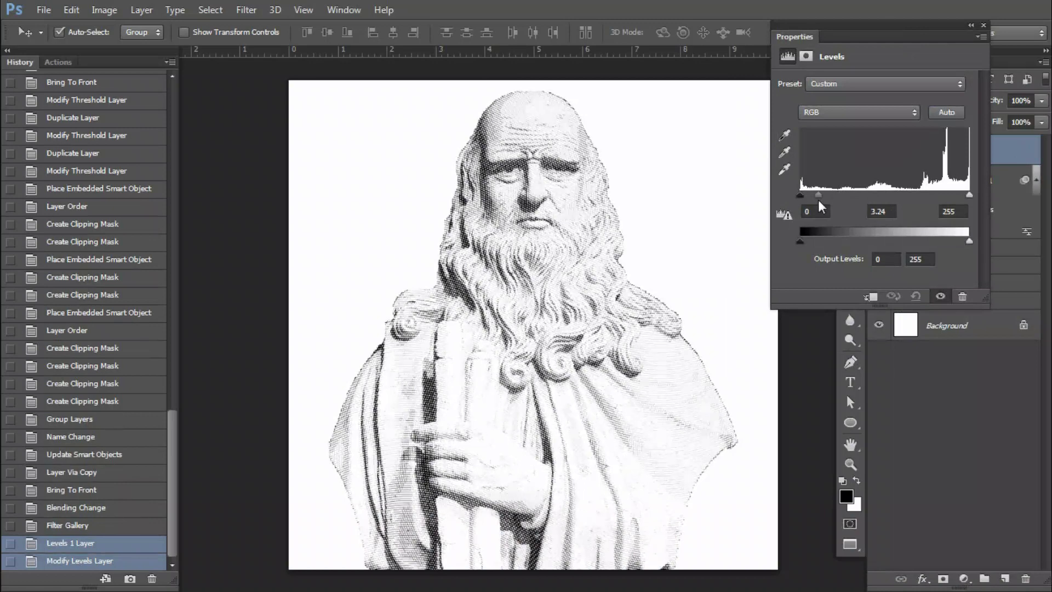
pyautogui.moveTo(836, 195)
pyautogui.mouseDown()
pyautogui.moveTo(899, 195)
pyautogui.moveTo(866, 209)
pyautogui.mouseUp()
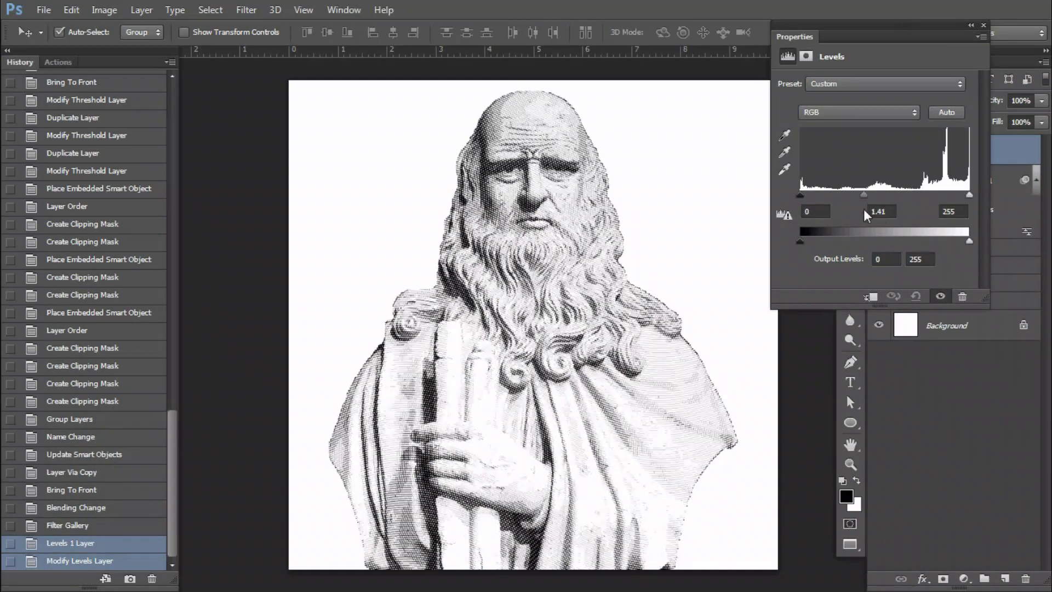
pyautogui.click(984, 26)
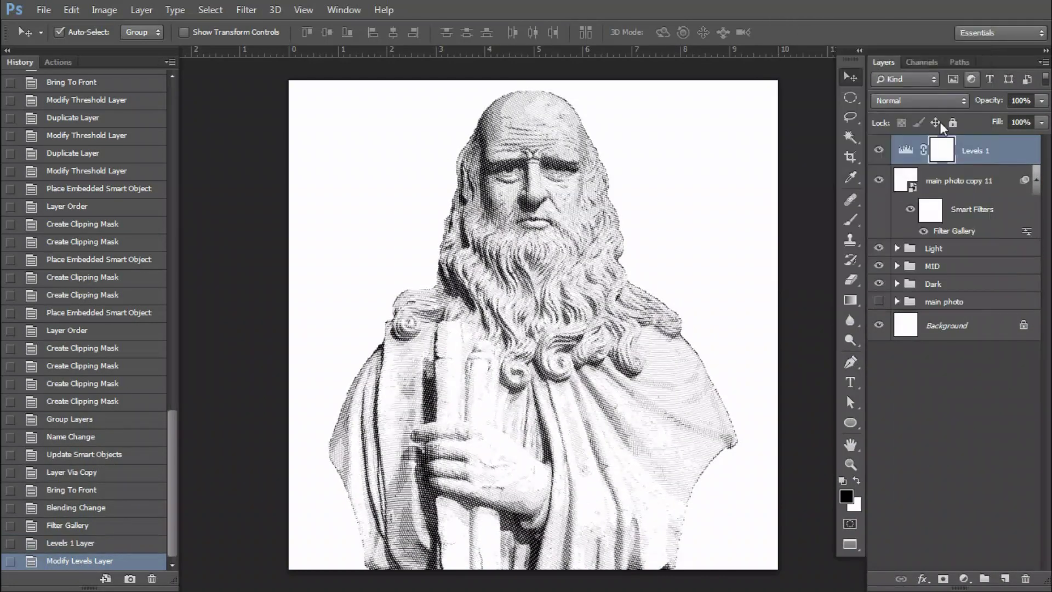
# - Toggle clipping on Levels 1 and select it together with main photo copy 11
pyautogui.keyDown('alt'); pyautogui.click(901, 162); pyautogui.keyUp('alt')
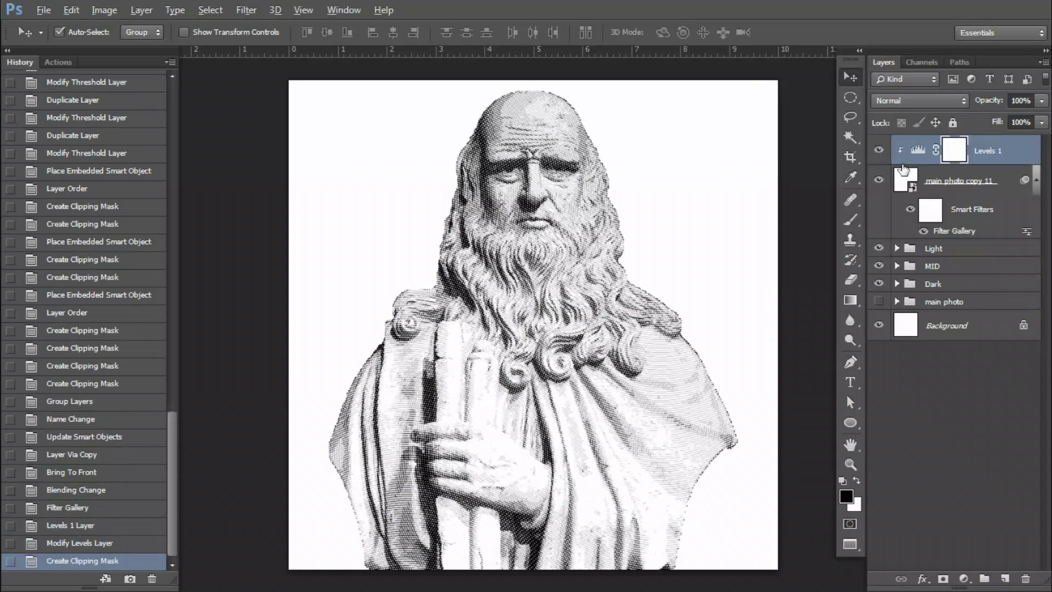
pyautogui.keyDown('alt'); pyautogui.click(901, 160); pyautogui.keyUp('alt')
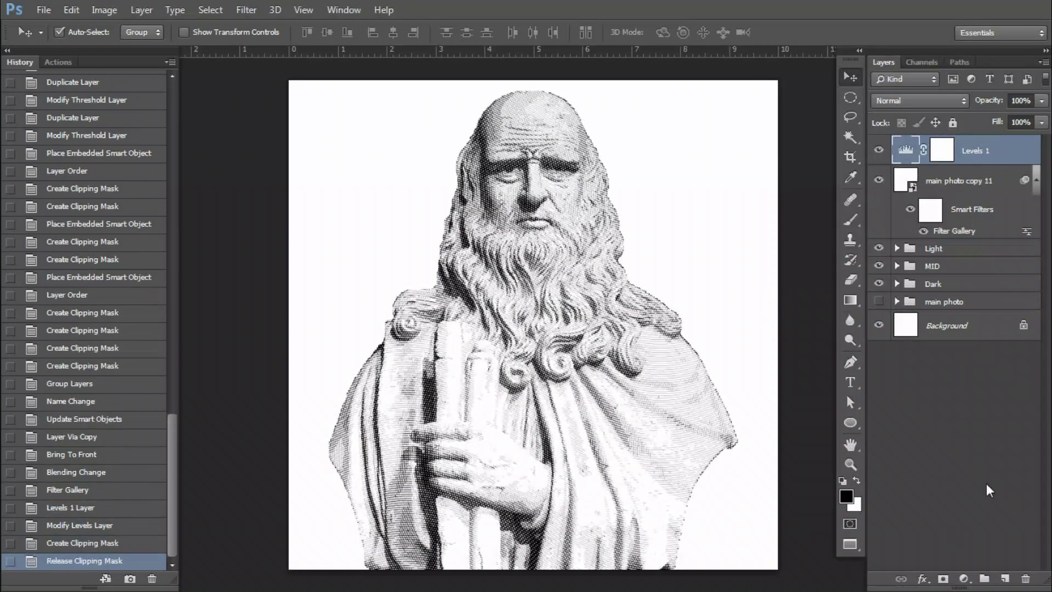
pyautogui.keyDown('shift'); pyautogui.click(968, 184); pyautogui.keyUp('shift')
# - Group Levels 1 and main photo copy 11 into a group named Final conture
pyautogui.hotkey('ctrl', 'g')
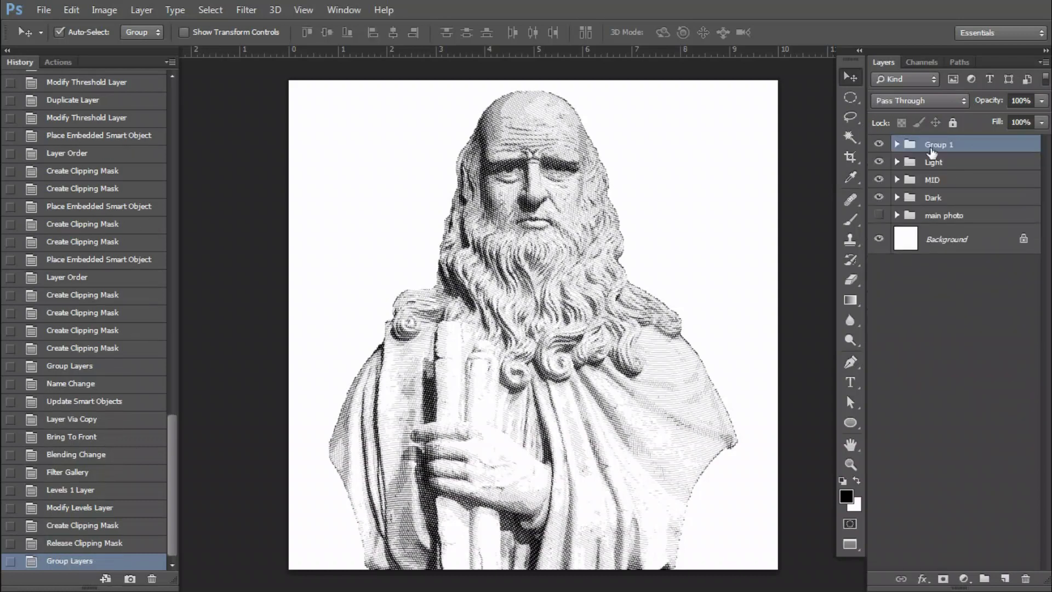
pyautogui.doubleClick(935, 144)
pyautogui.write('Final conture')
pyautogui.press('Return')
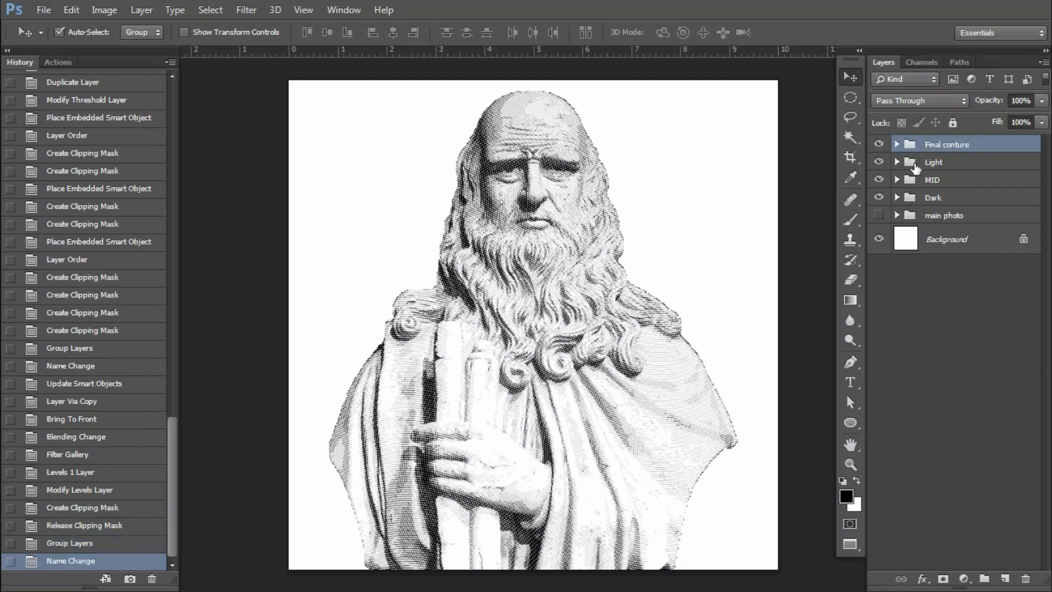
# - Make the main photo group visible, expand it and select the main photo layer
pyautogui.click(880, 216)
pyautogui.click(897, 216)
pyautogui.click(913, 239)
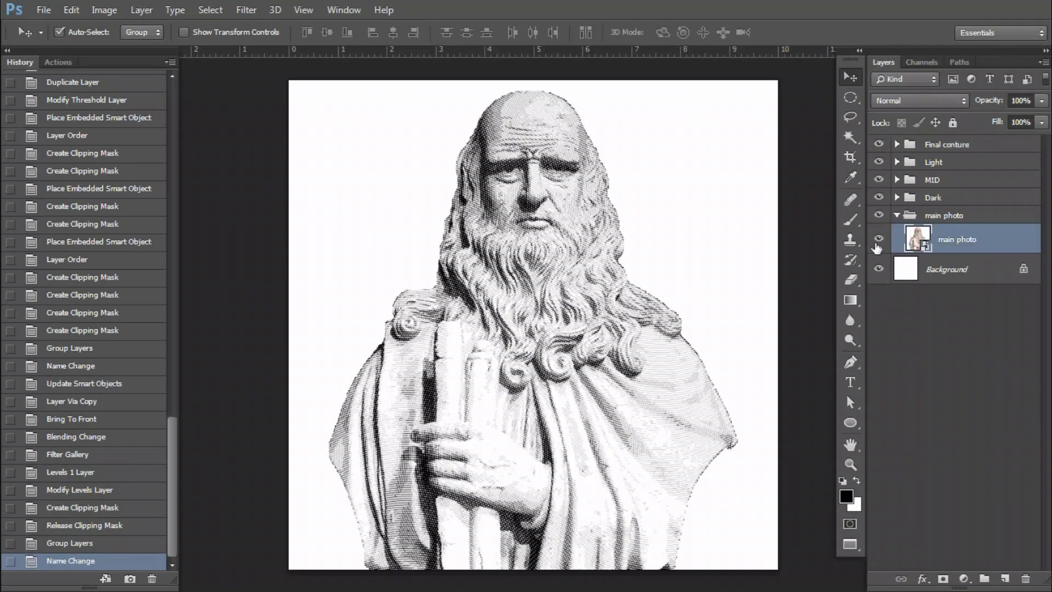
# - Duplicate the main photo layer to the top, add a layer mask and clip it
pyautogui.click(897, 216)
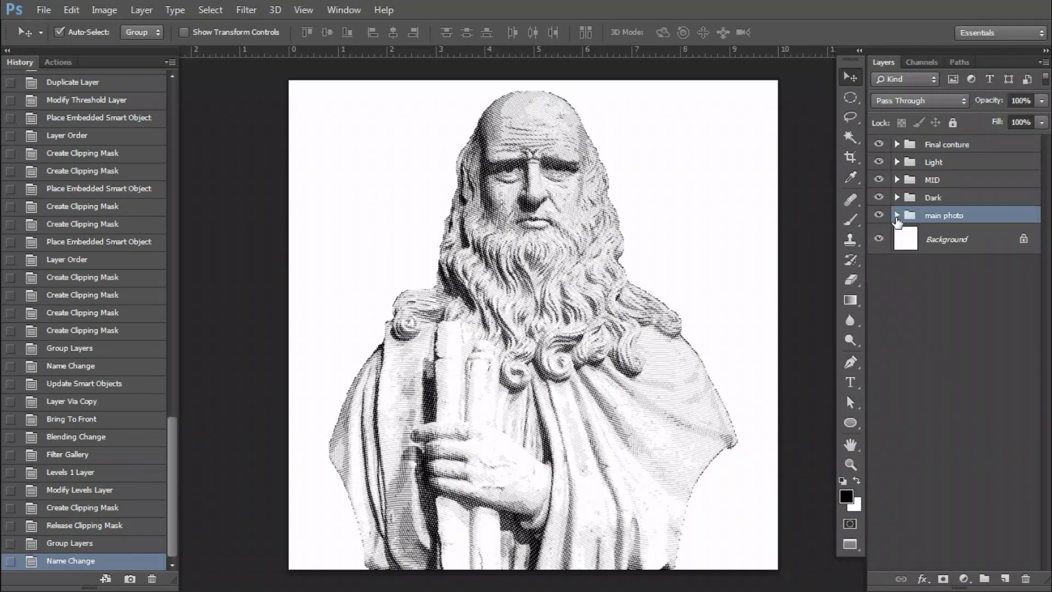
pyautogui.click(897, 215)
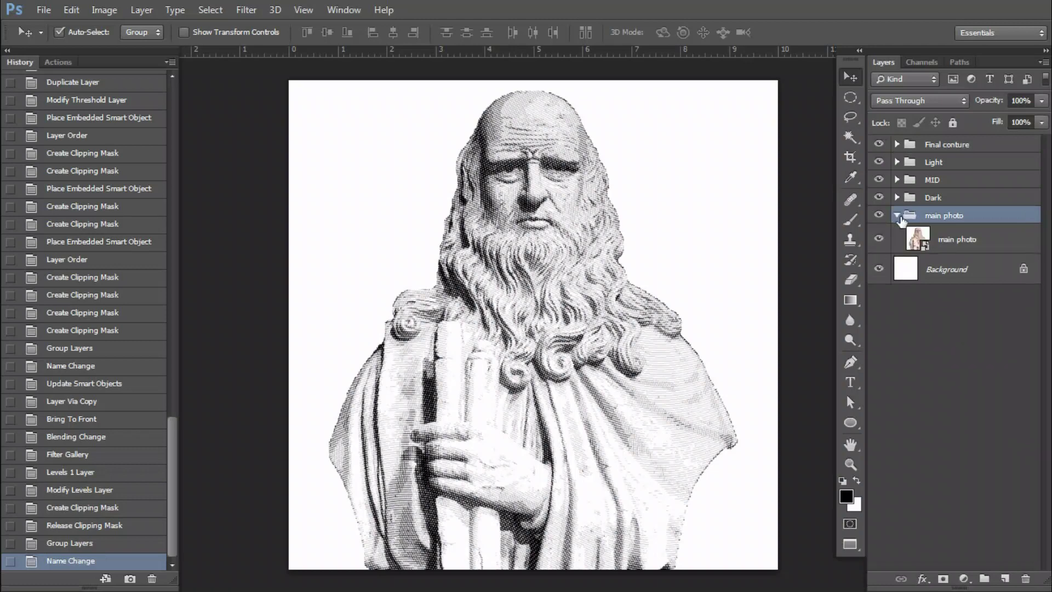
pyautogui.click(940, 240)
pyautogui.hotkey('ctrl', 'j')
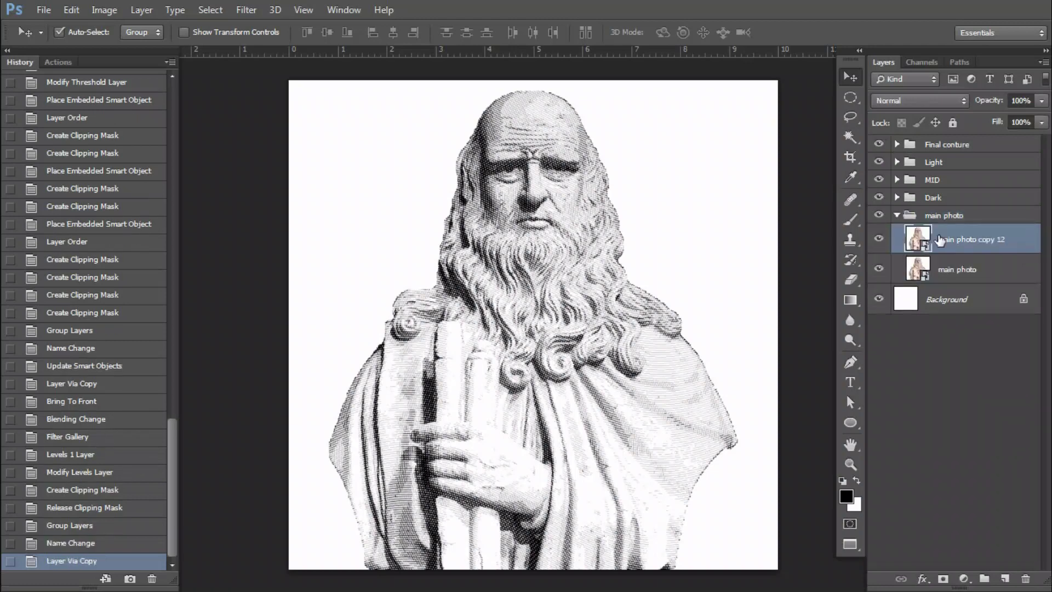
pyautogui.hotkey('ctrl', 'shift', ']')
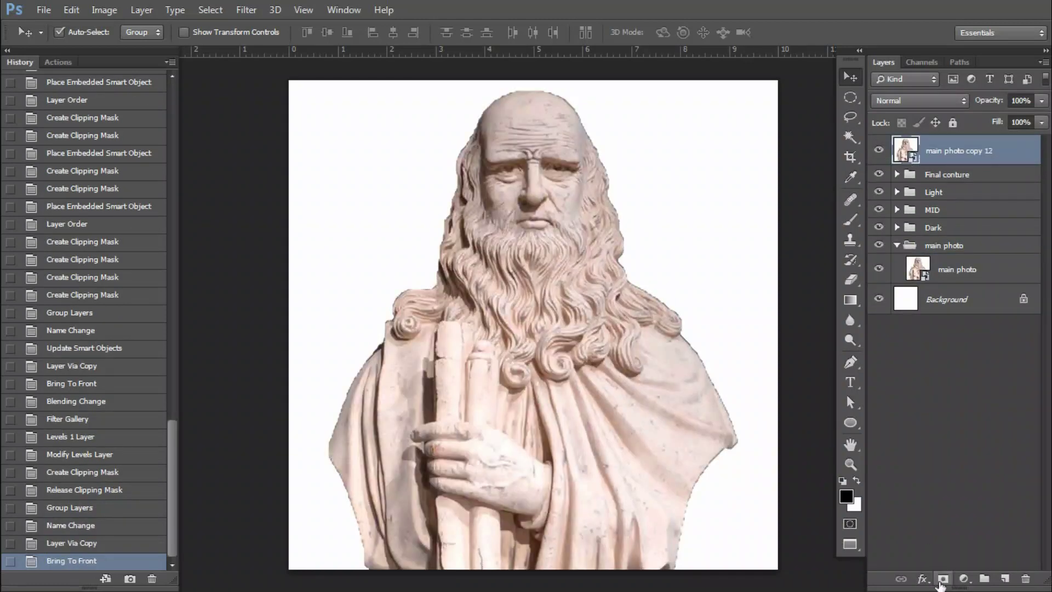
pyautogui.click(943, 578)
pyautogui.keyDown('alt'); pyautogui.click(904, 165); pyautogui.keyUp('alt')
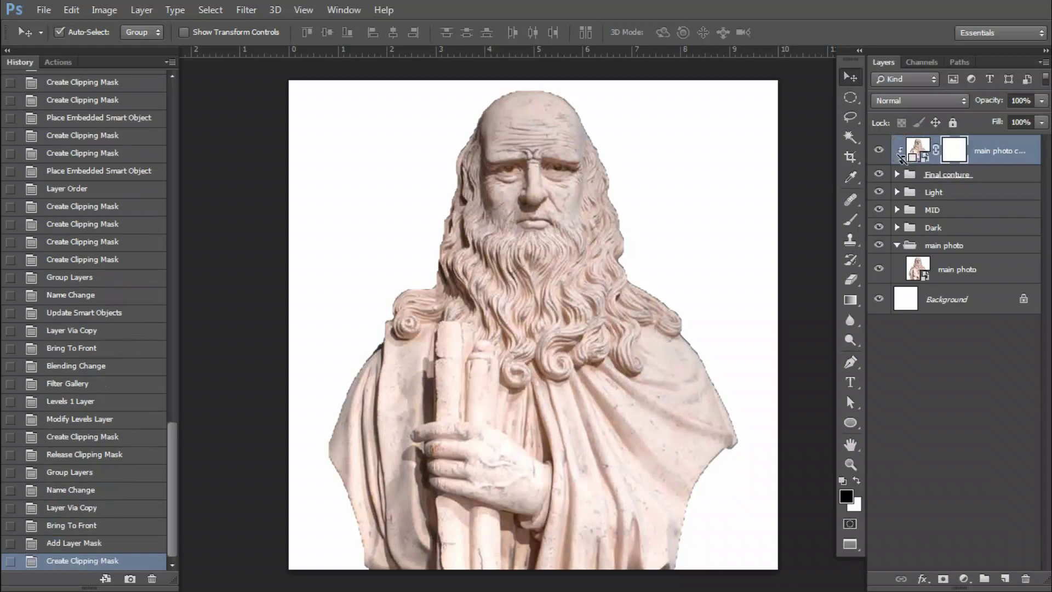
# - Trial-group Final conture through main photo, then undo it and release the copy's clipping
pyautogui.click(931, 176)
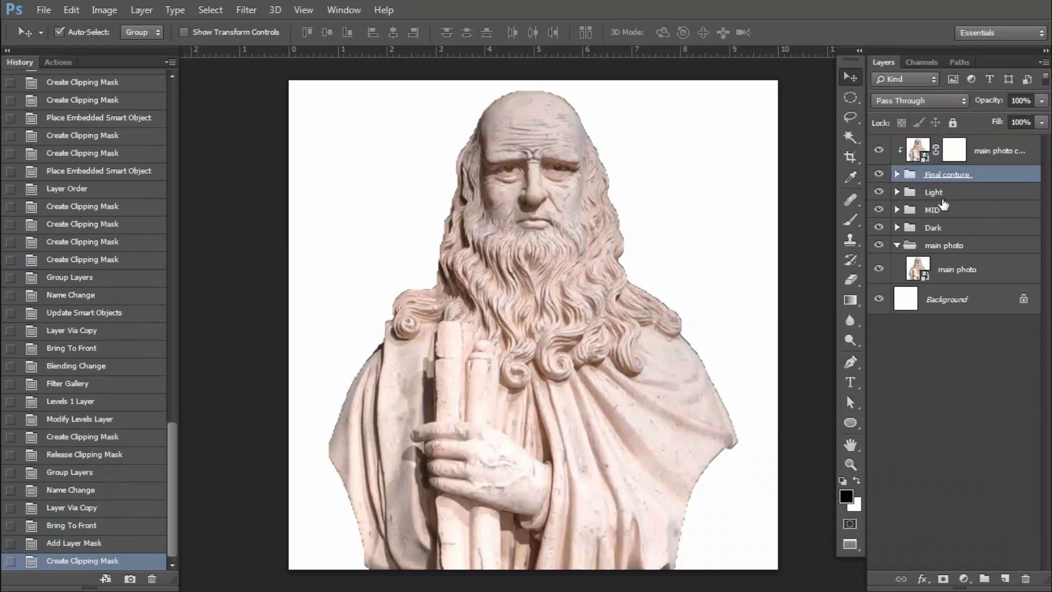
pyautogui.keyDown('shift'); pyautogui.click(953, 248); pyautogui.keyUp('shift')
pyautogui.hotkey('ctrl', 'g')
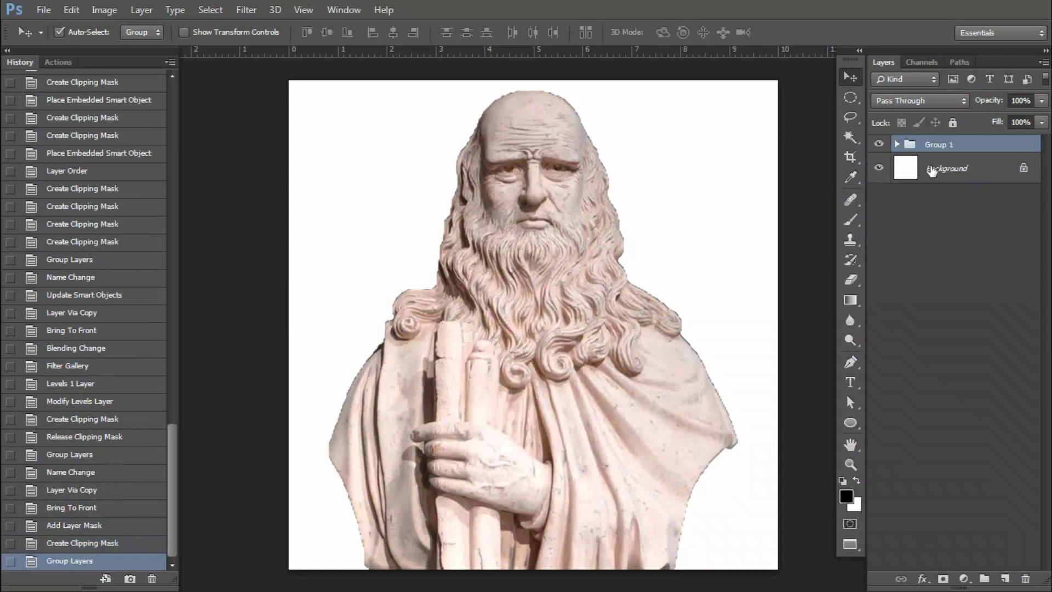
pyautogui.hotkey('ctrl', 'z')
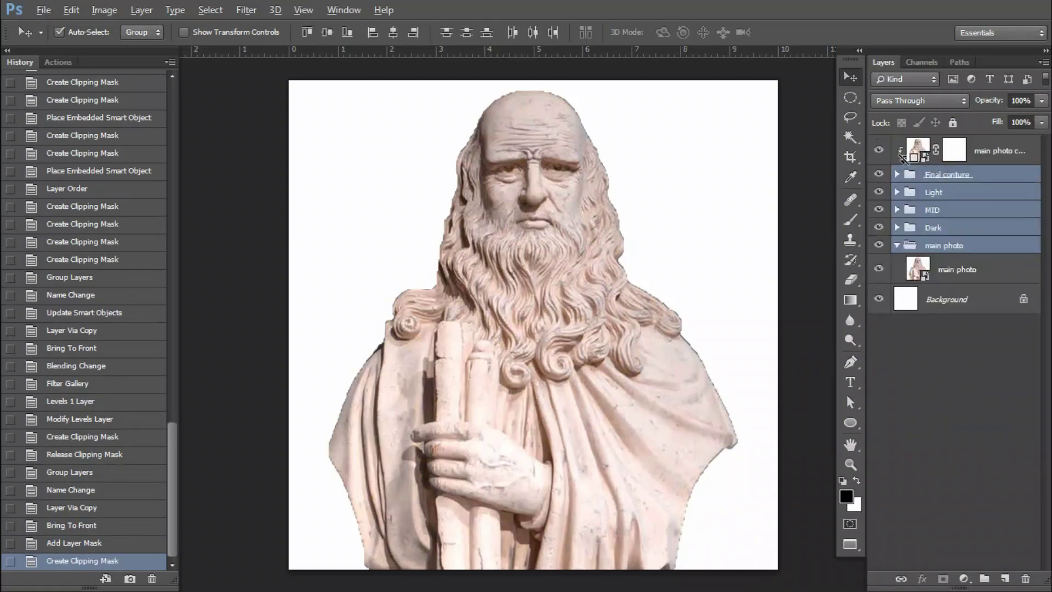
pyautogui.keyDown('alt'); pyautogui.click(904, 164); pyautogui.keyUp('alt')
# - Group the layers from Final conture down to main photo and name the group Wave
pyautogui.click(934, 176)
pyautogui.keyDown('shift'); pyautogui.click(945, 269); pyautogui.keyUp('shift')
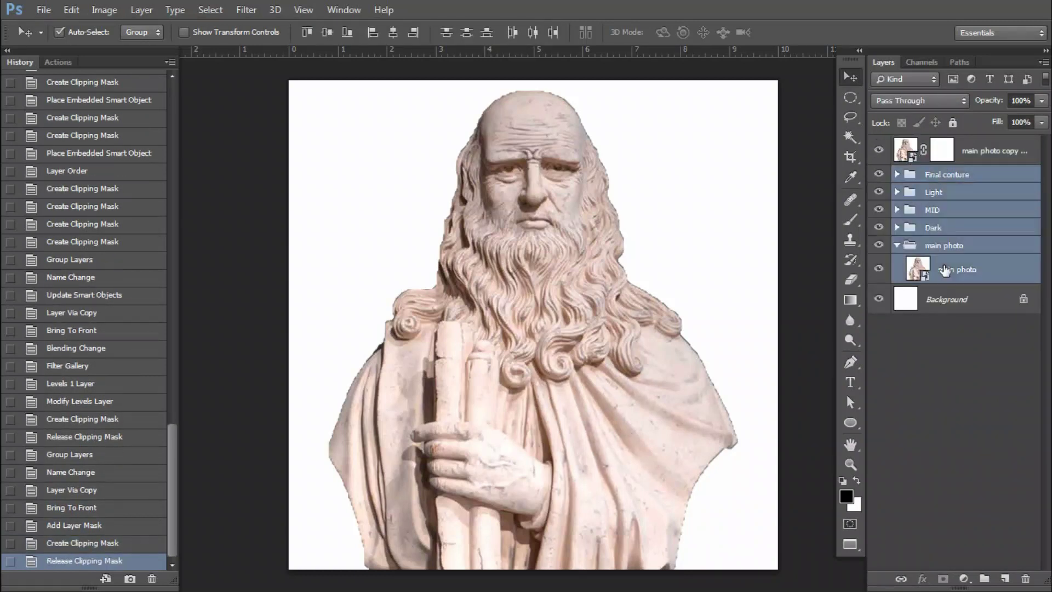
pyautogui.hotkey('ctrl', 'g')
pyautogui.doubleClick(933, 176)
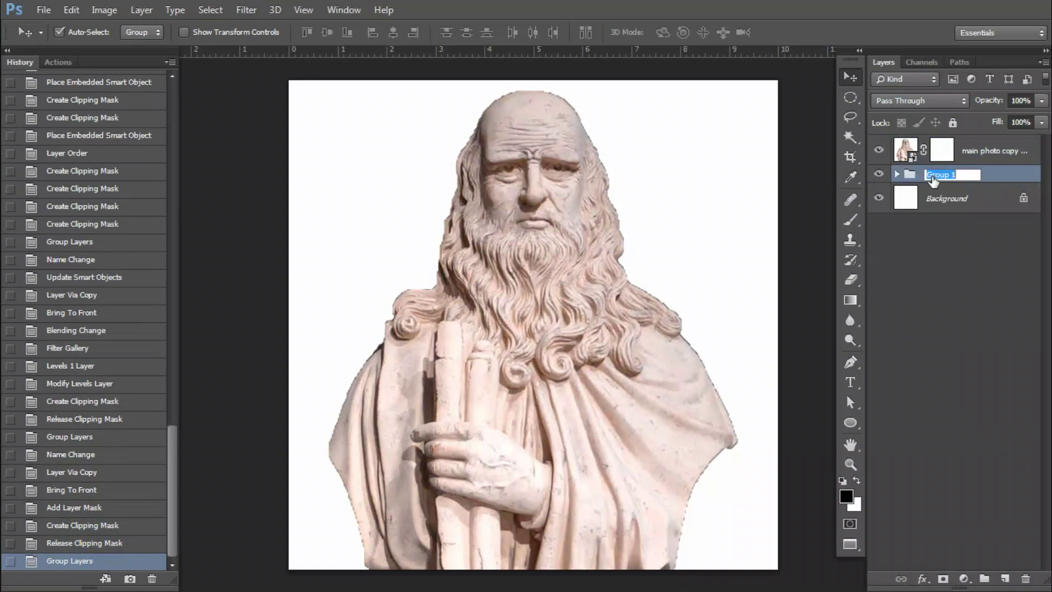
pyautogui.write('We')
pyautogui.press('Return')
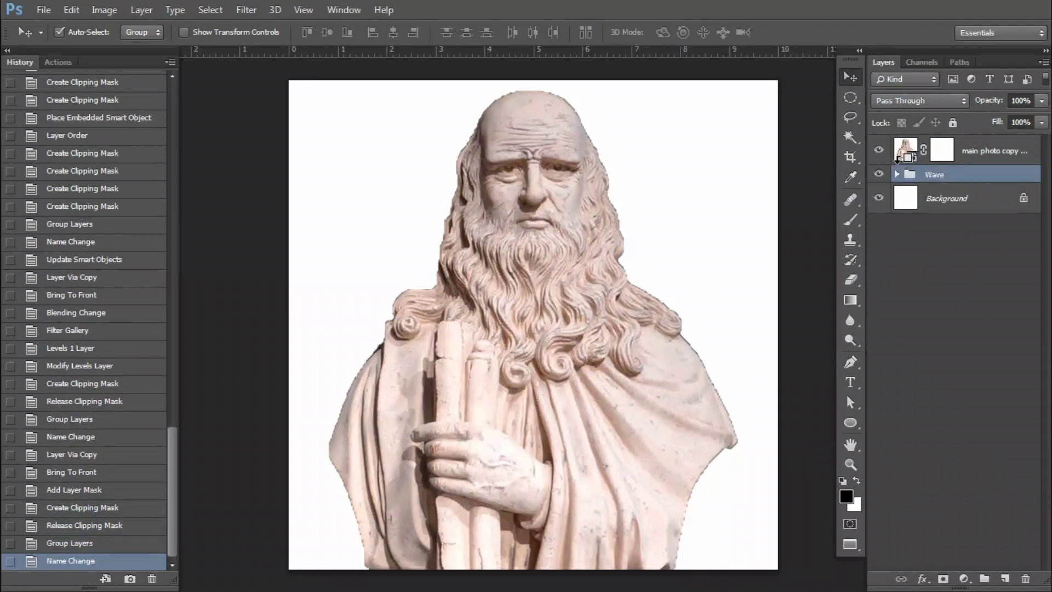
# - Clip the colour photo copy to Wave, restore main photo visibility, and target the copy's mask
pyautogui.keyDown('alt'); pyautogui.click(897, 158); pyautogui.keyUp('alt')
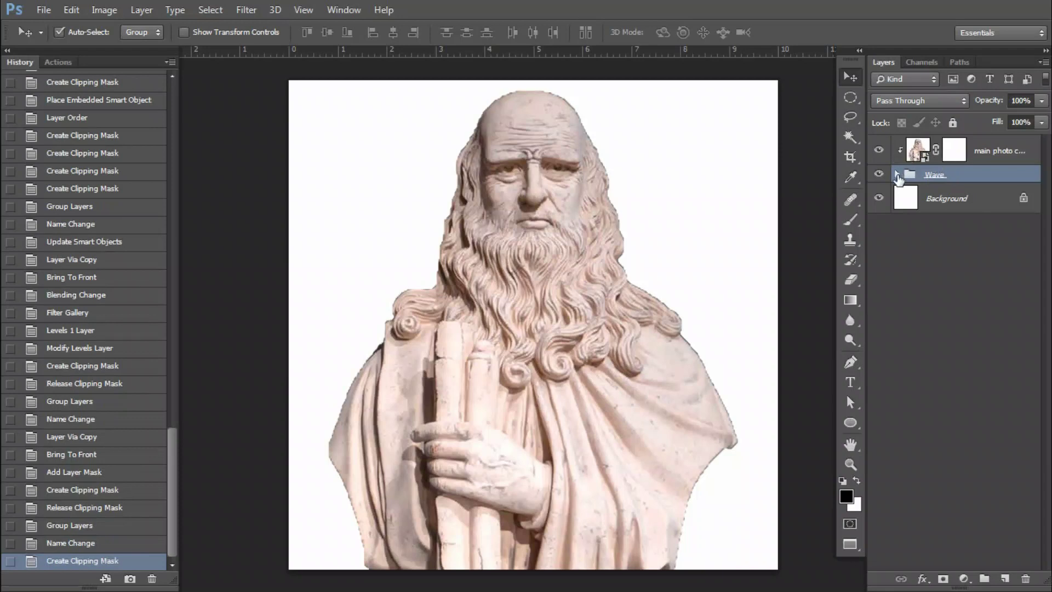
pyautogui.click(896, 174)
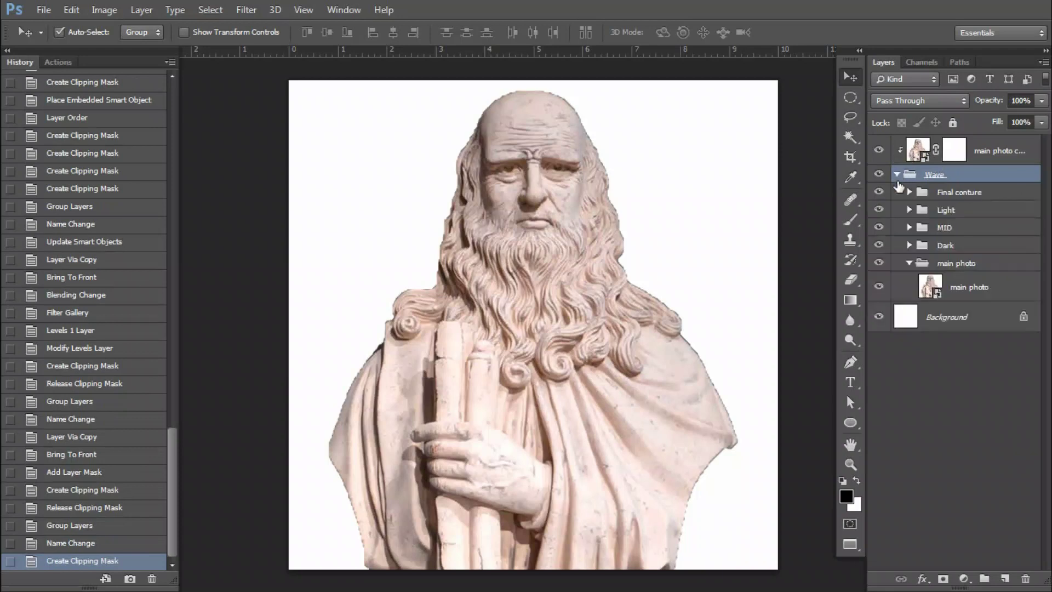
pyautogui.click(878, 287)
pyautogui.click(879, 152)
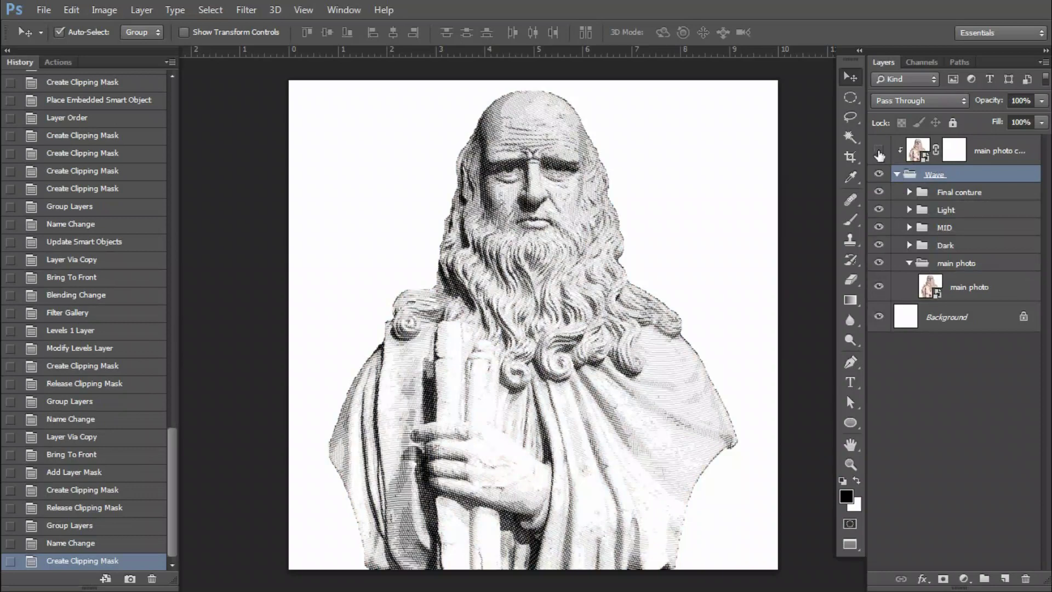
pyautogui.click(879, 153)
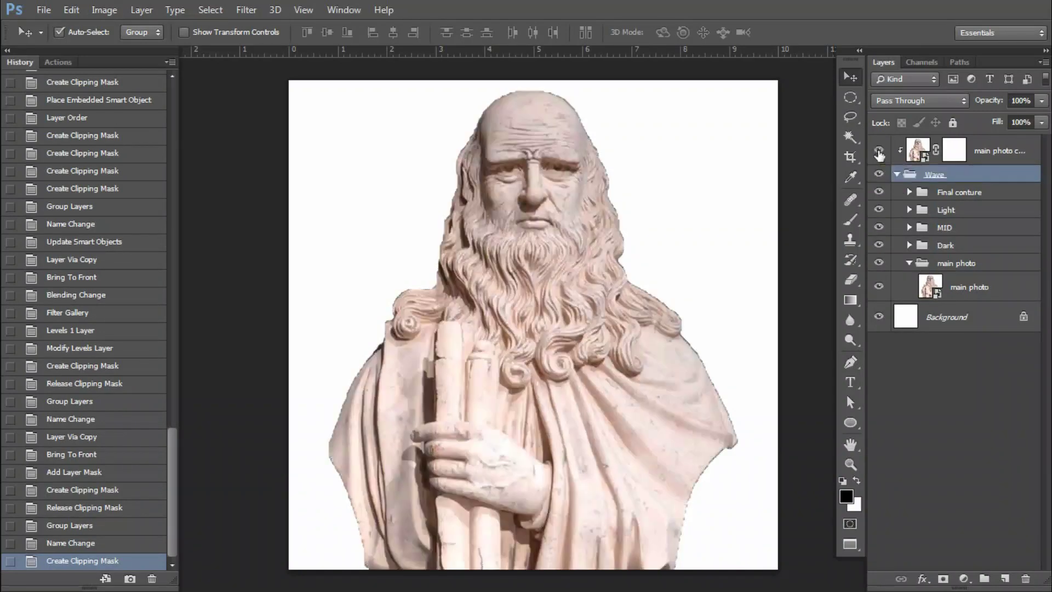
pyautogui.click(947, 153)
# - Paint a Foreground to Background gradient into the colour photo copy's mask
pyautogui.press('h')
pyautogui.press('g')
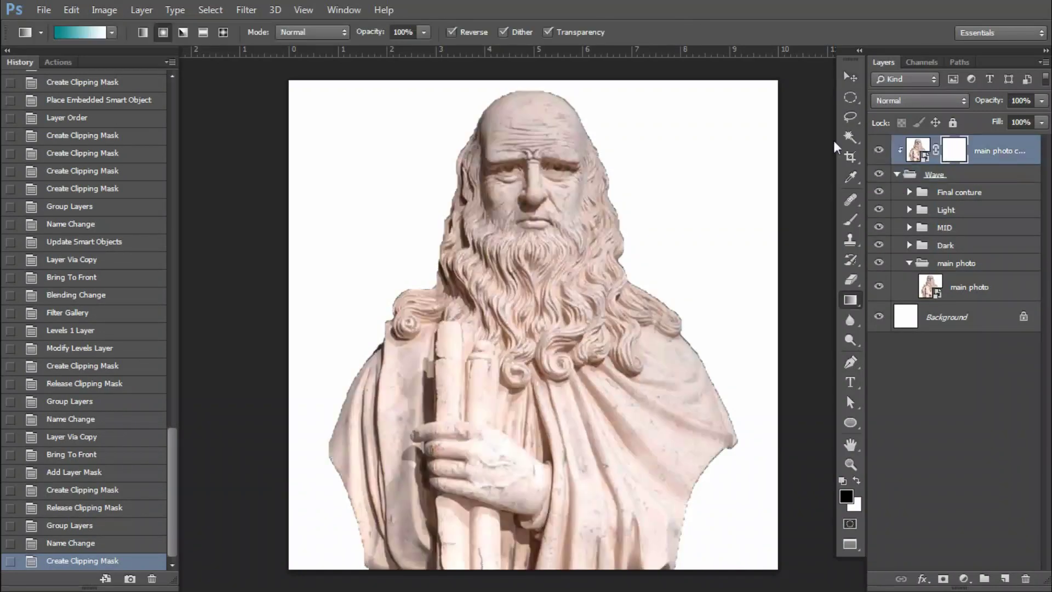
pyautogui.click(71, 37)
pyautogui.click(736, 75)
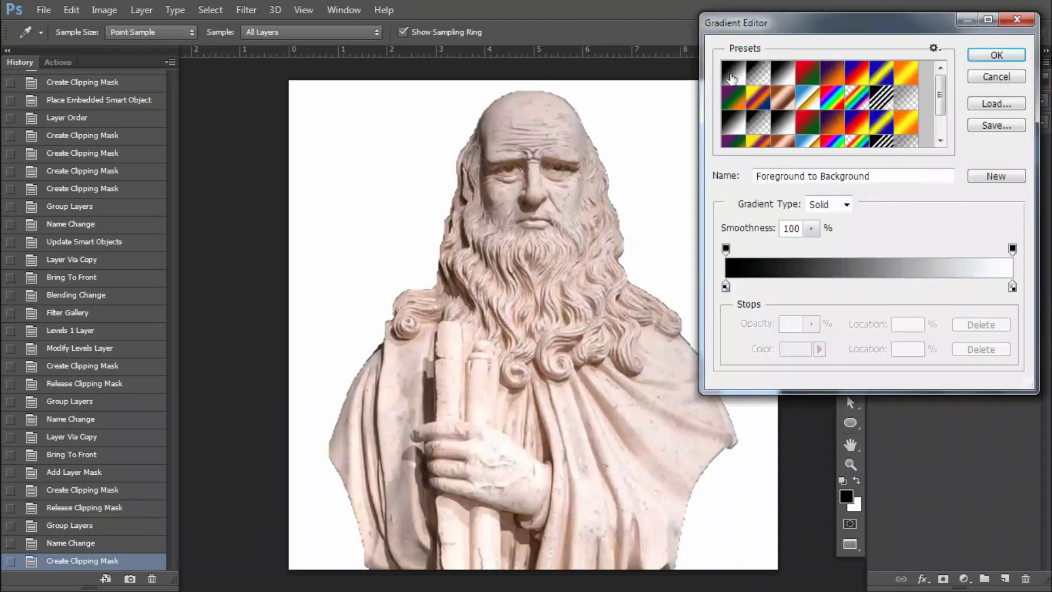
pyautogui.click(981, 62)
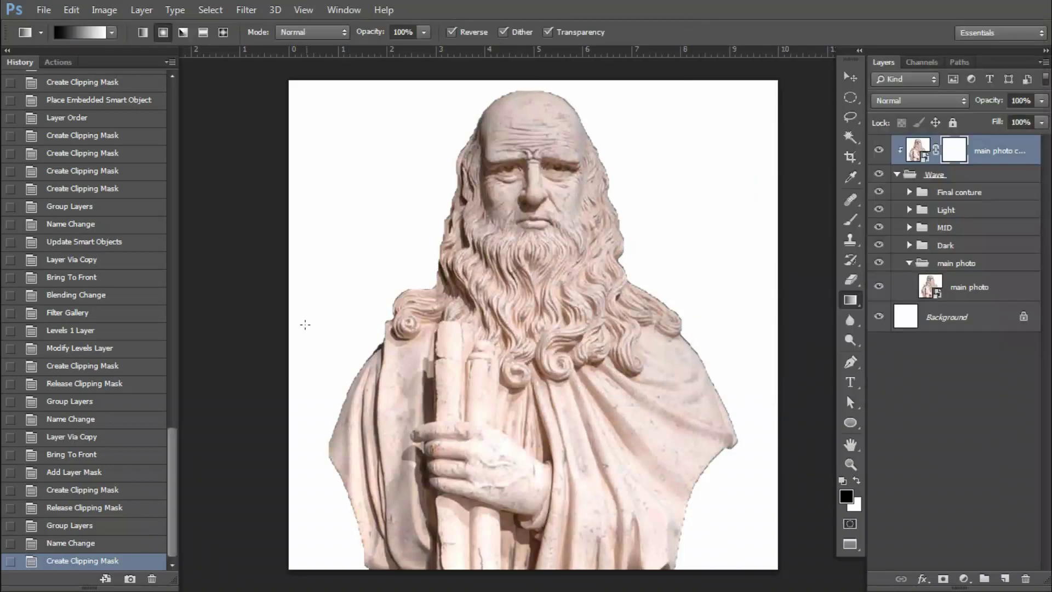
pyautogui.moveTo(305, 324); pyautogui.dragTo(587, 324)
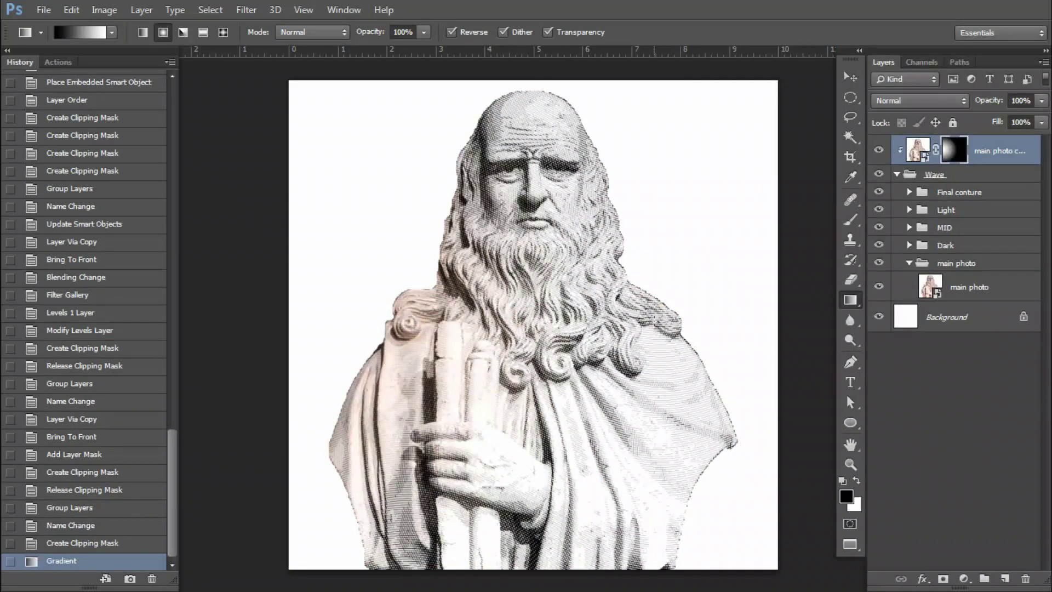
# - Redraw it as a horizontal Linear gradient across the statue to set the colour blend
pyautogui.click(143, 32)
pyautogui.moveTo(275, 312); pyautogui.dragTo(394, 311)
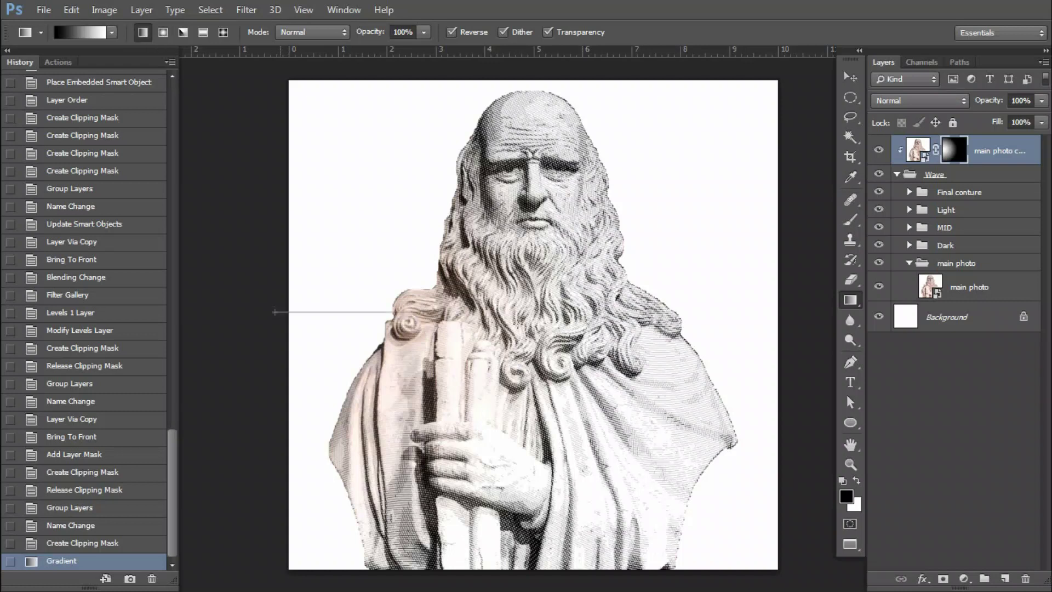
pyautogui.moveTo(543, 319); pyautogui.dragTo(543, 319)
pyautogui.moveTo(419, 331); pyautogui.dragTo(640, 330)
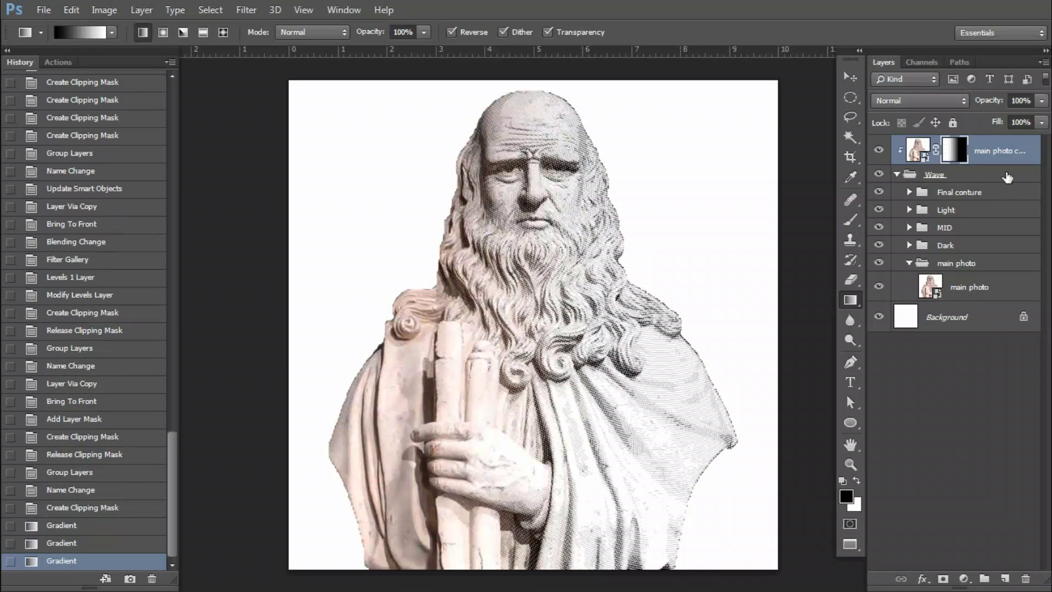
pyautogui.press('v')
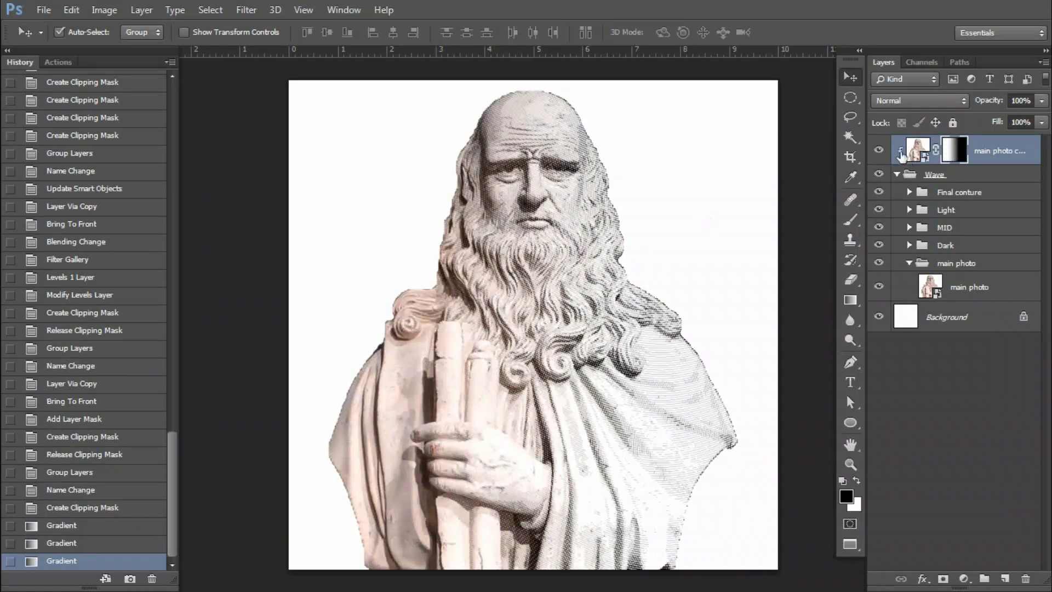
# - Preview the bust full screen, zoom into the face's lines, then fit it on screen
pyautogui.press('f')
pyautogui.press('f')
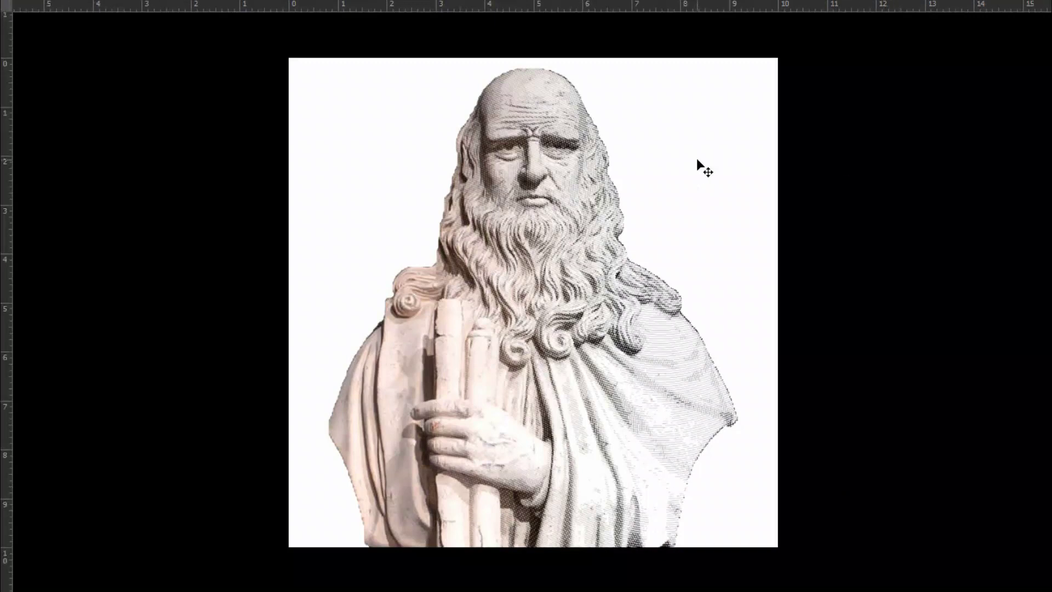
pyautogui.rightClick(512, 169)
pyautogui.click(559, 174)
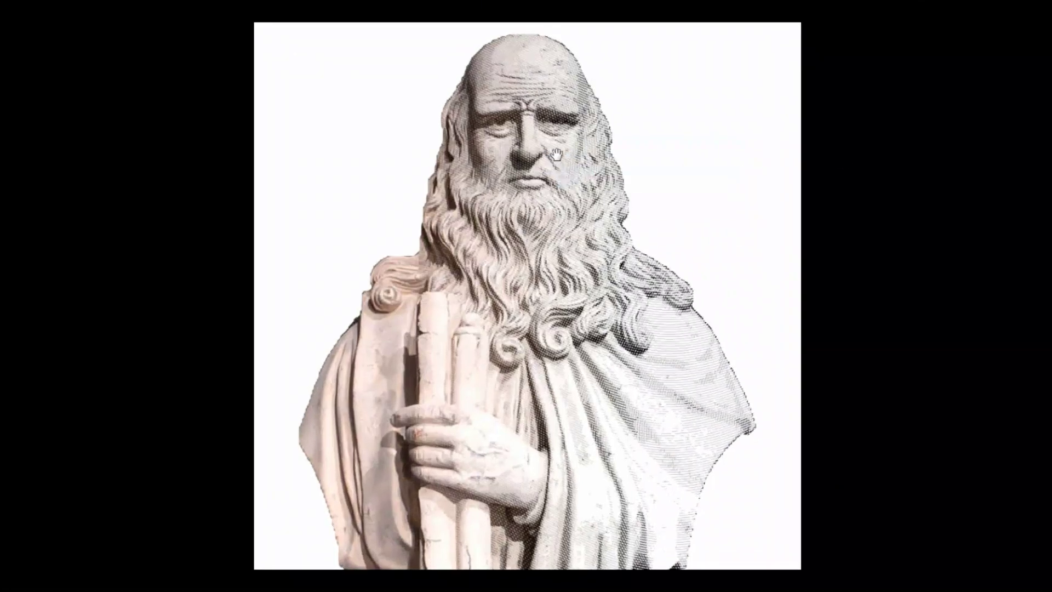
pyautogui.moveTo(539, 146)
pyautogui.mouseDown()
pyautogui.moveTo(602, 121)
pyautogui.moveTo(749, 408)
pyautogui.moveTo(597, 265)
pyautogui.mouseUp()
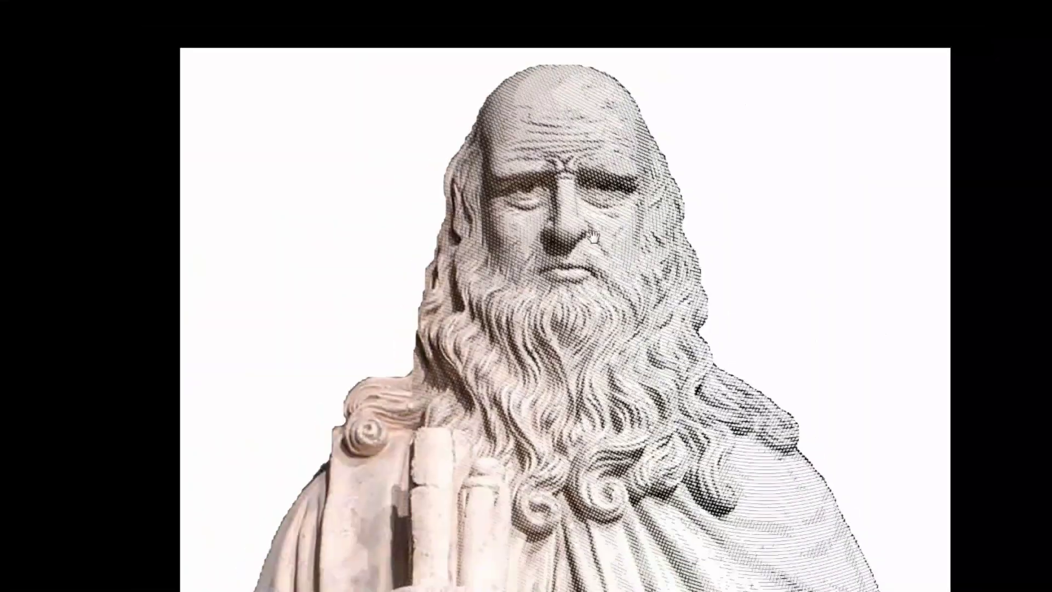
pyautogui.rightClick(603, 235)
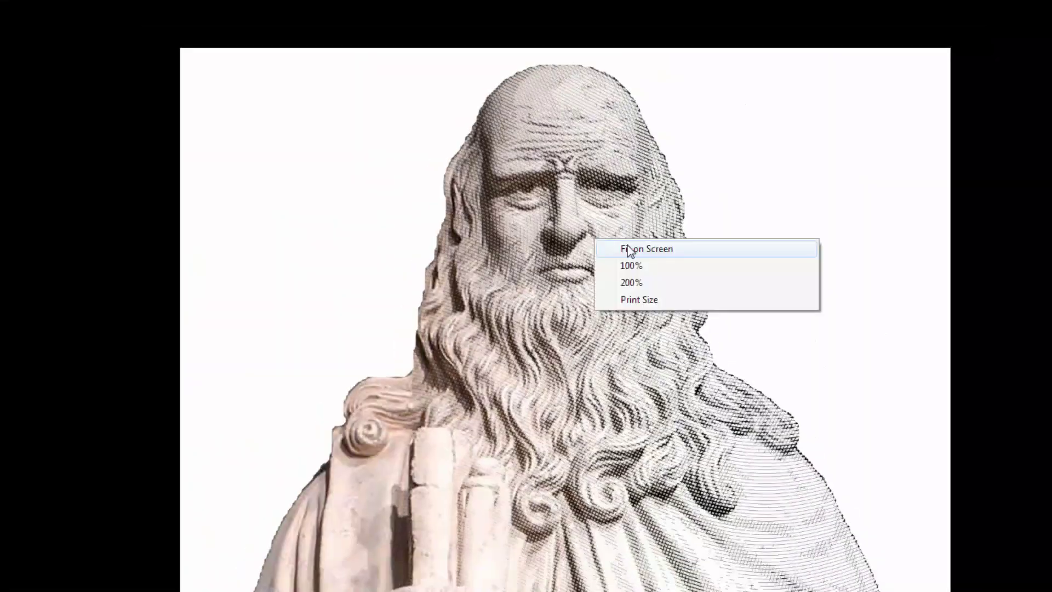
pyautogui.click(628, 246)
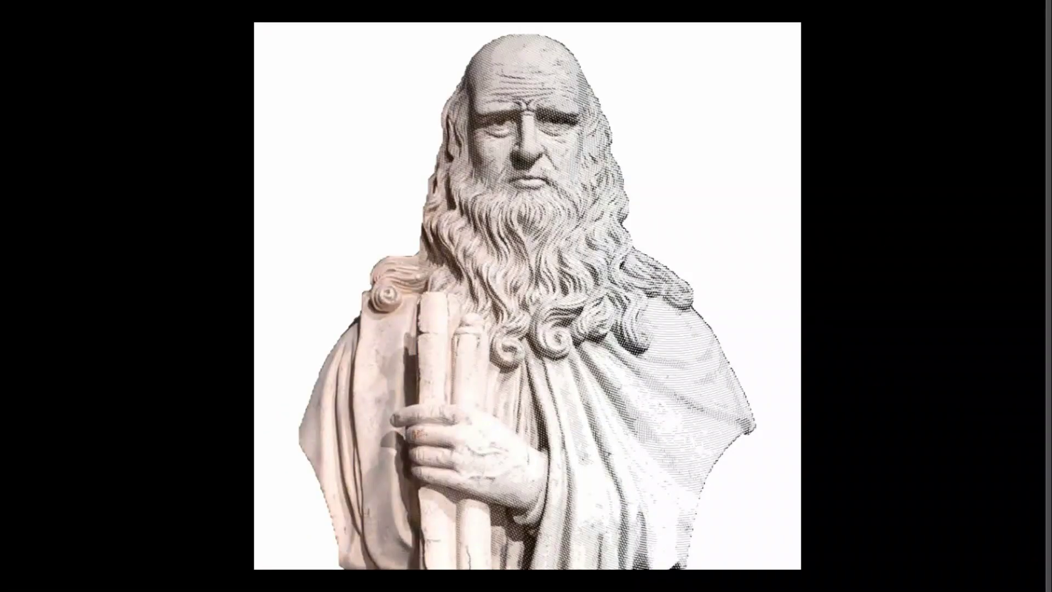
# - Hide the colour photo copy and preview the pure line art fitted on screen
pyautogui.press('Tab')
pyautogui.click(880, 105)
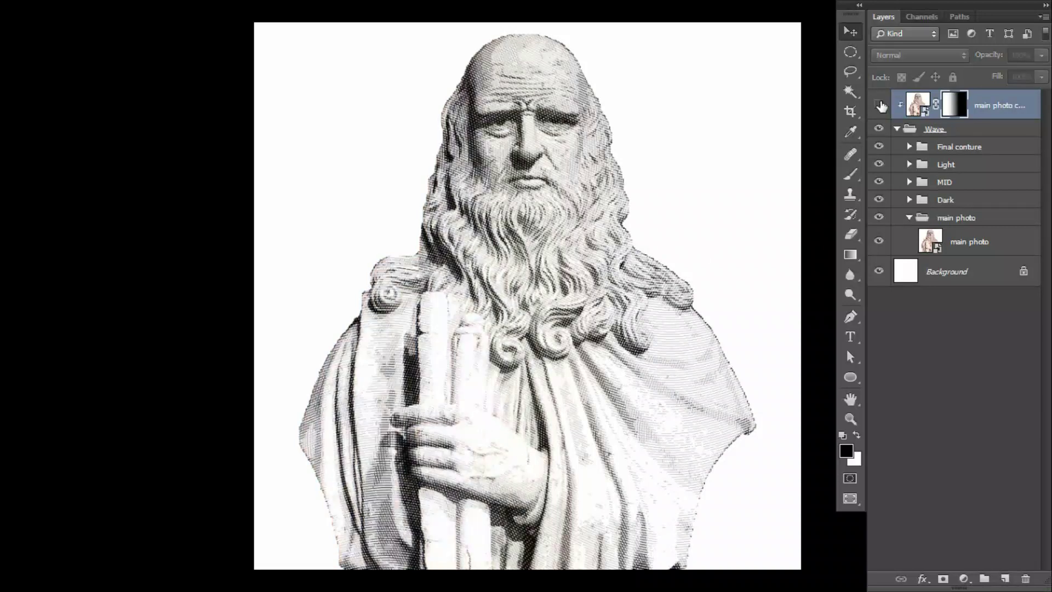
pyautogui.press('Tab')
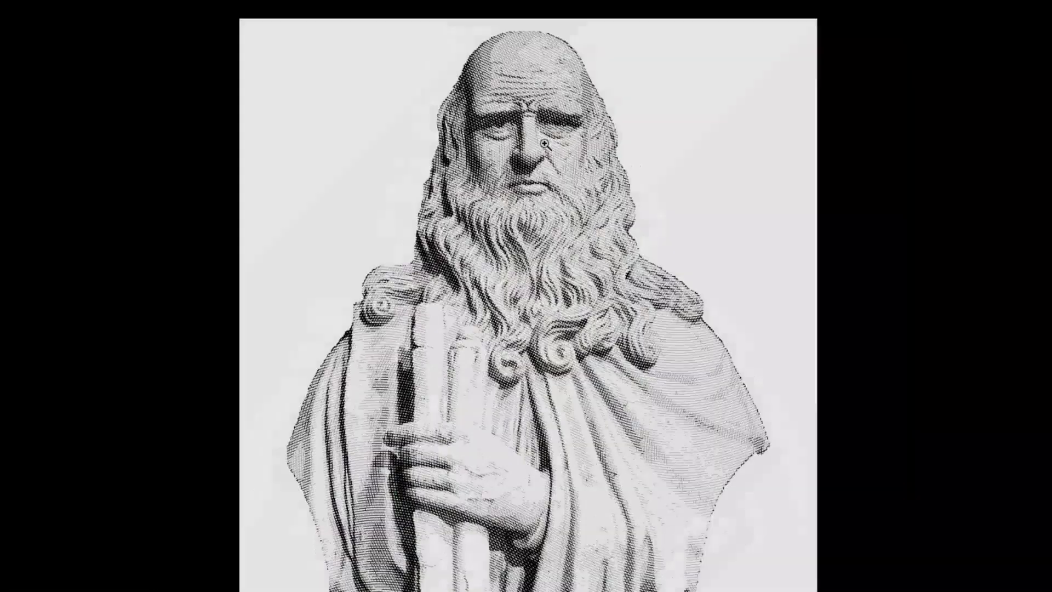
pyautogui.rightClick(567, 156)
pyautogui.click(567, 156)
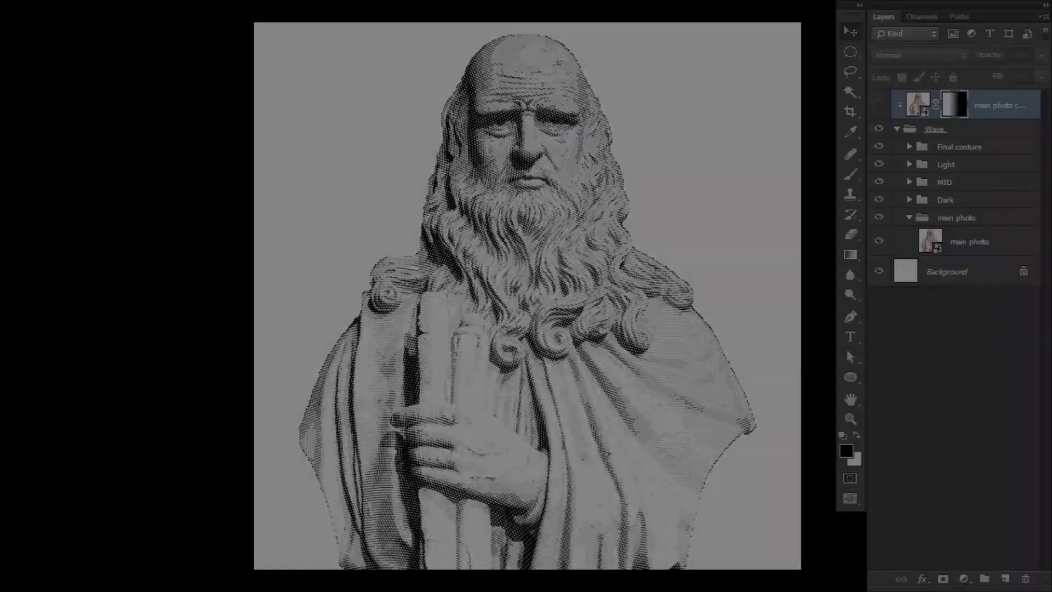
pyautogui.press('Tab')
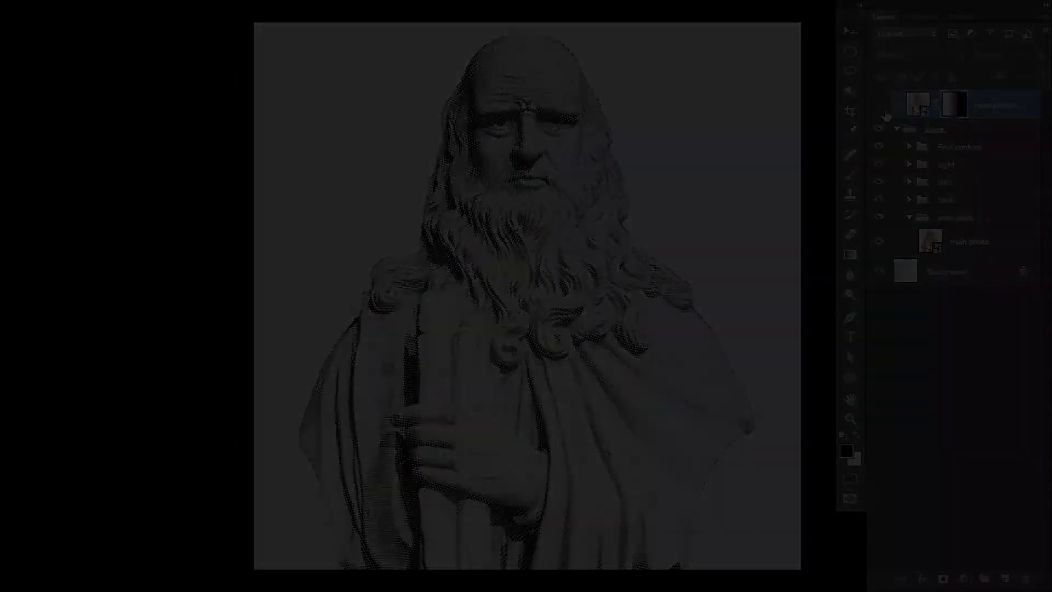
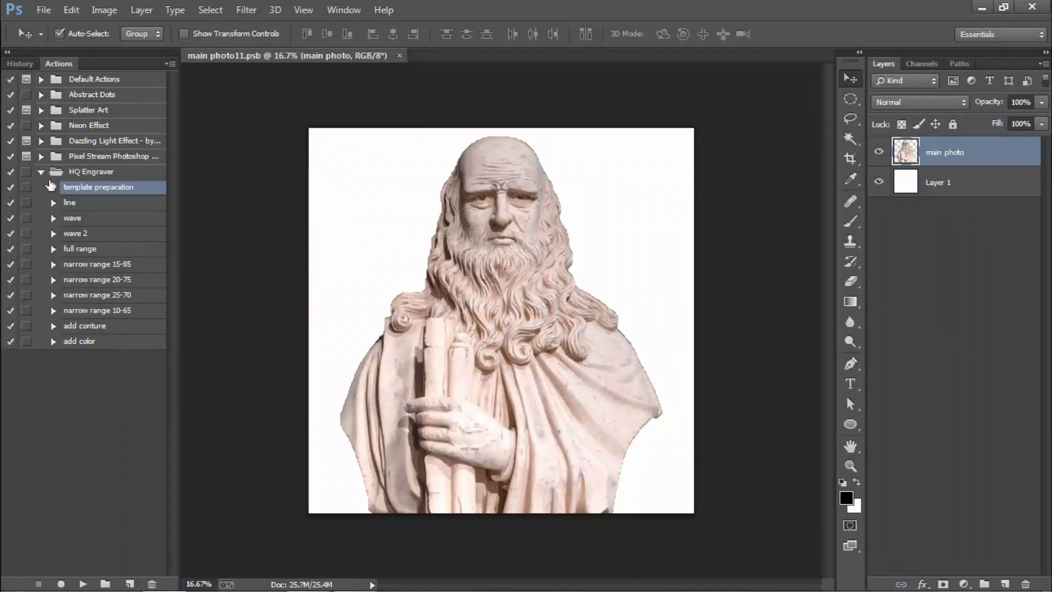
# - Run the HQ Engraver 'template preparation' action, dismissing the Replace File prompt
pyautogui.click(41, 172)
pyautogui.click(72, 172)
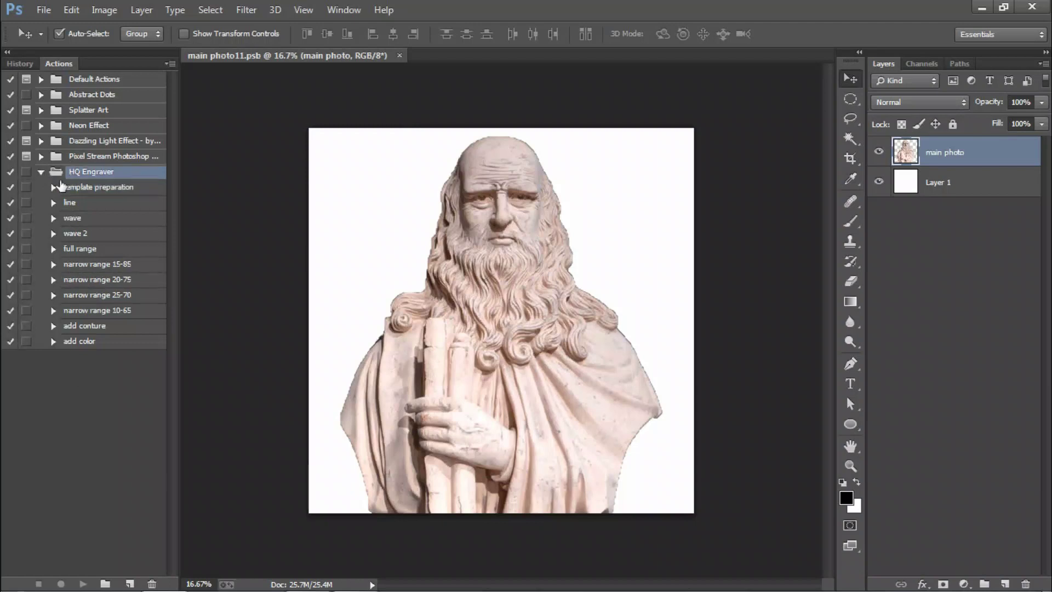
pyautogui.click(82, 186)
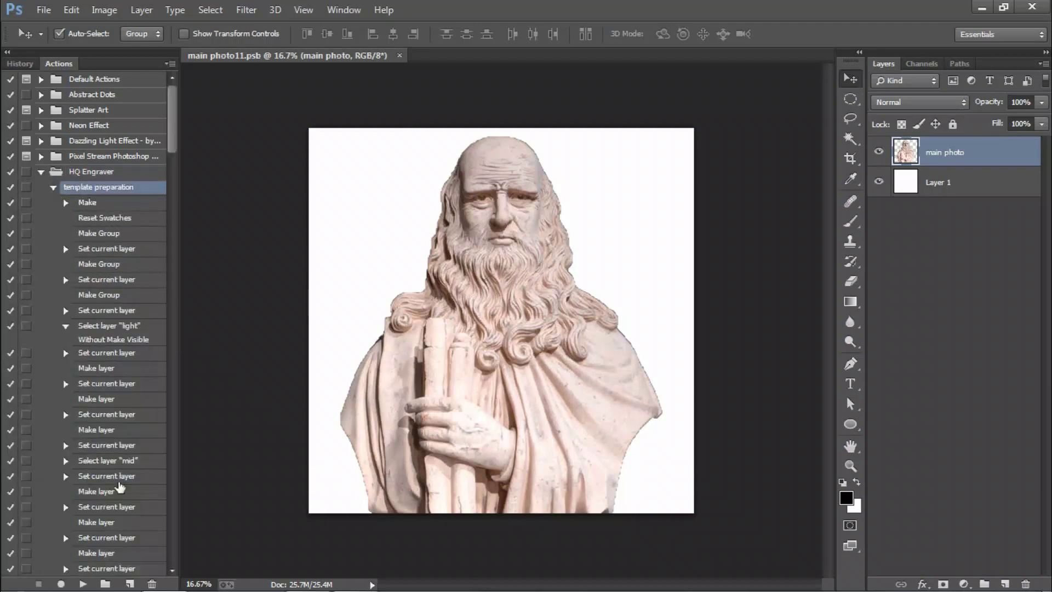
pyautogui.click(82, 584)
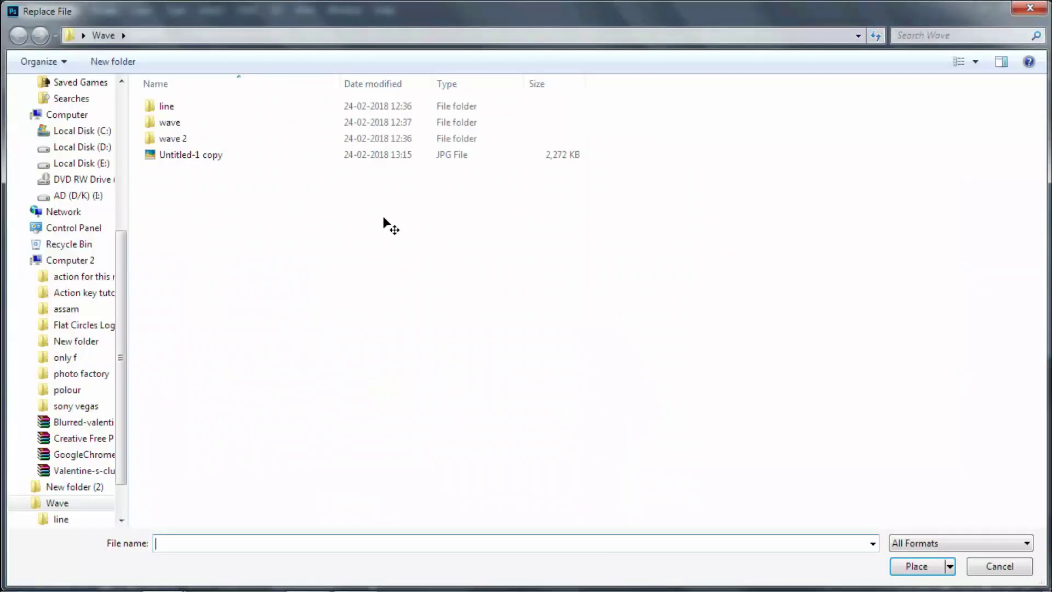
pyautogui.click(1030, 8)
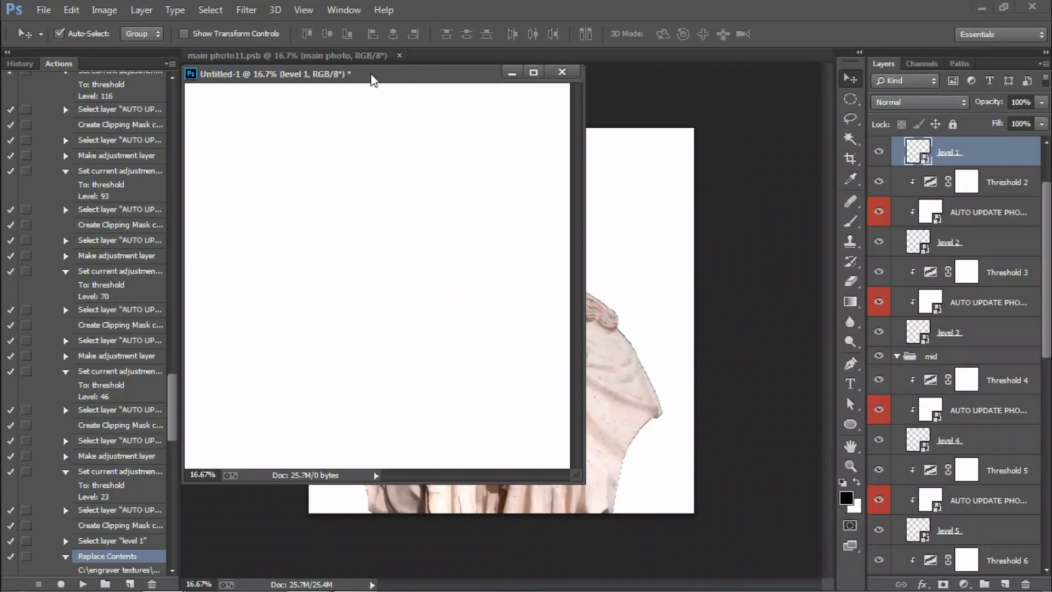
# - Select and cut the statue from main photo11, then close that document without saving
pyautogui.moveTo(370, 76)
pyautogui.mouseDown()
pyautogui.moveTo(483, 91)
pyautogui.moveTo(505, 64)
pyautogui.mouseUp()
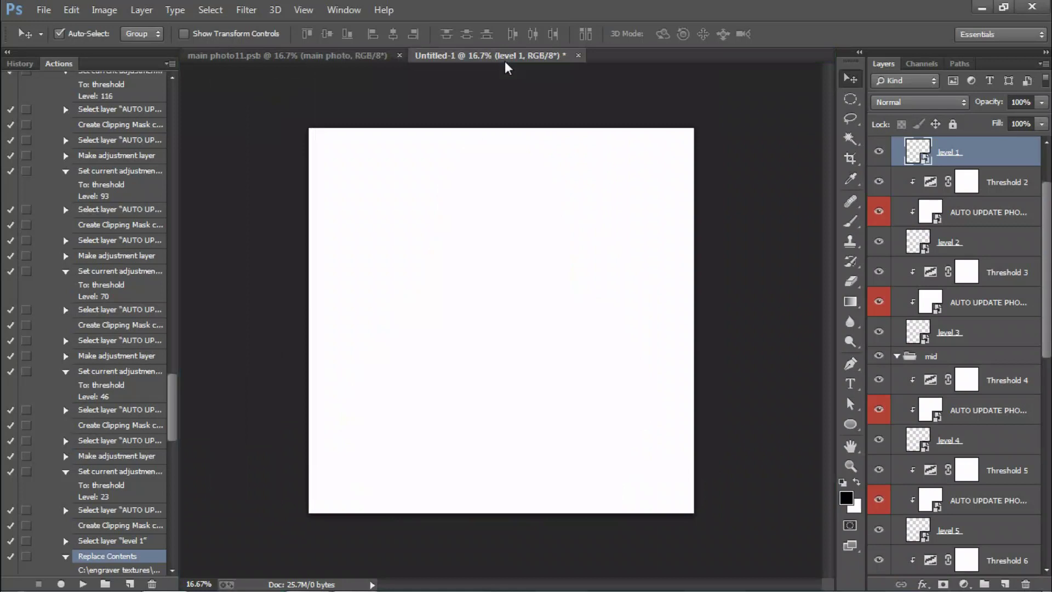
pyautogui.click(345, 58)
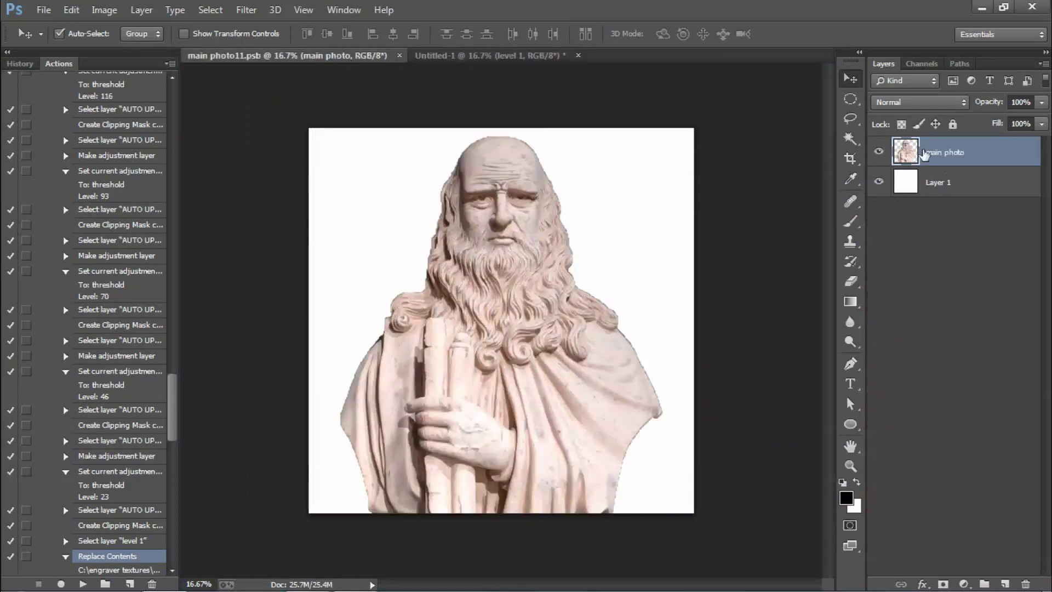
pyautogui.keyDown('ctrl'); pyautogui.click(907, 156); pyautogui.keyUp('ctrl')
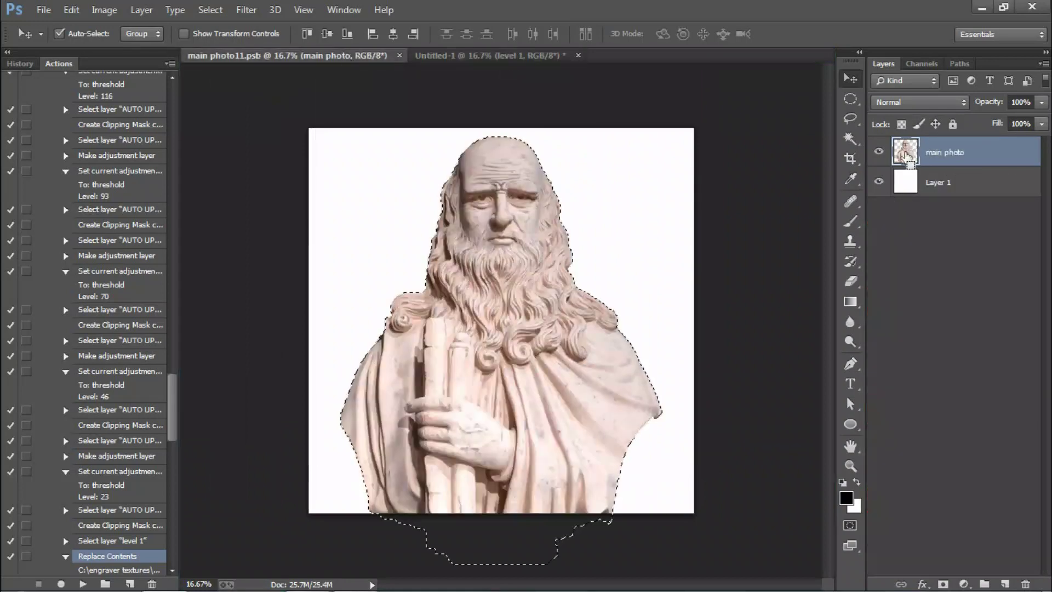
pyautogui.press('Delete')
pyautogui.hotkey('ctrl', 'd')
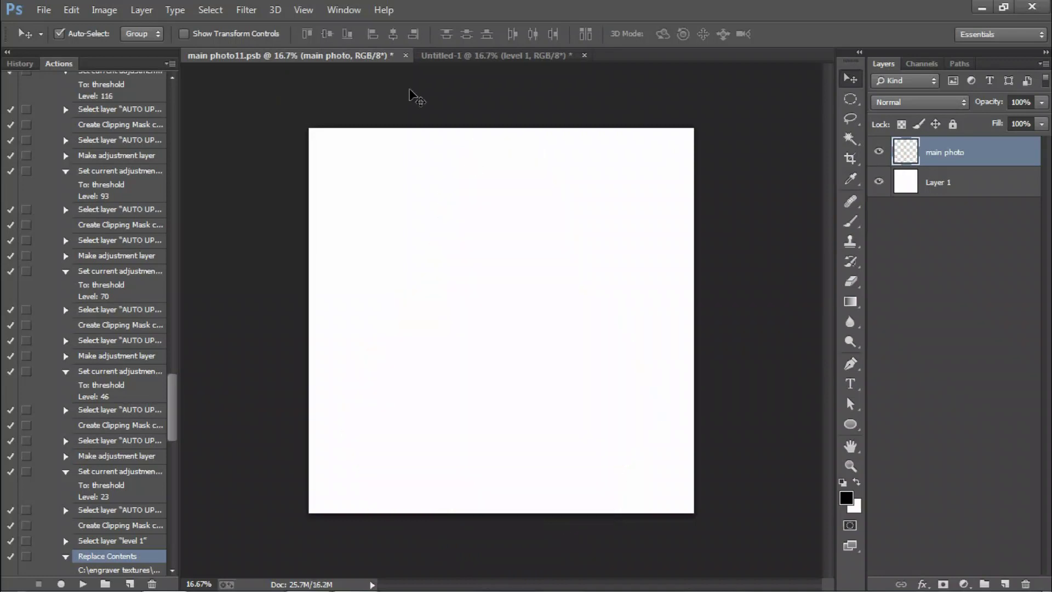
pyautogui.click(406, 55)
pyautogui.click(558, 239)
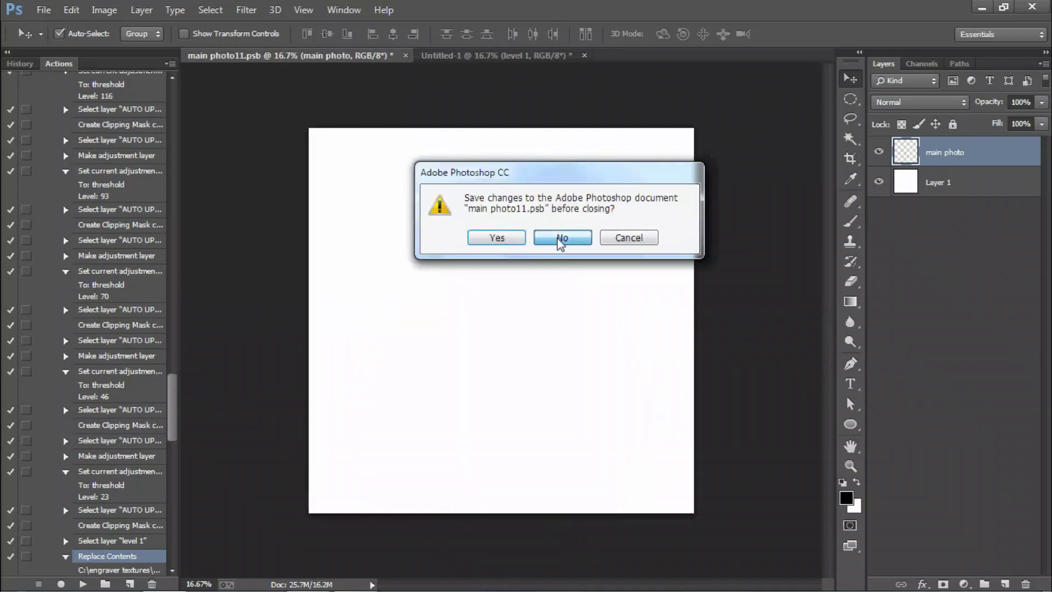
# - Paste the statue into the PLACE YOU PHOTO HERE! smart object and centre it horizontally
pyautogui.scroll(-5, 959, 307)
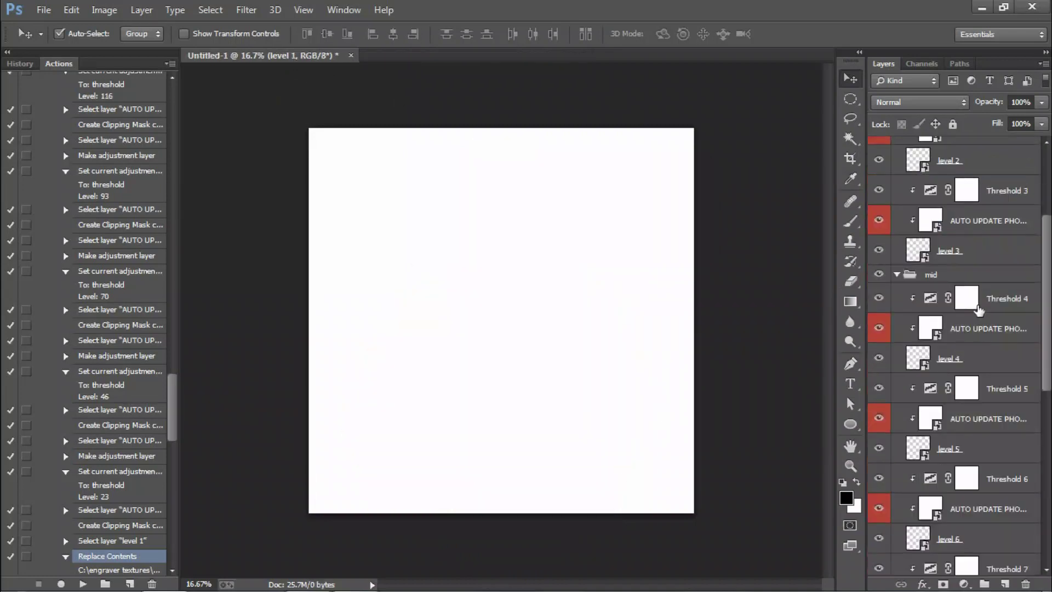
pyautogui.scroll(-5, 981, 324)
pyautogui.scroll(-5, 964, 403)
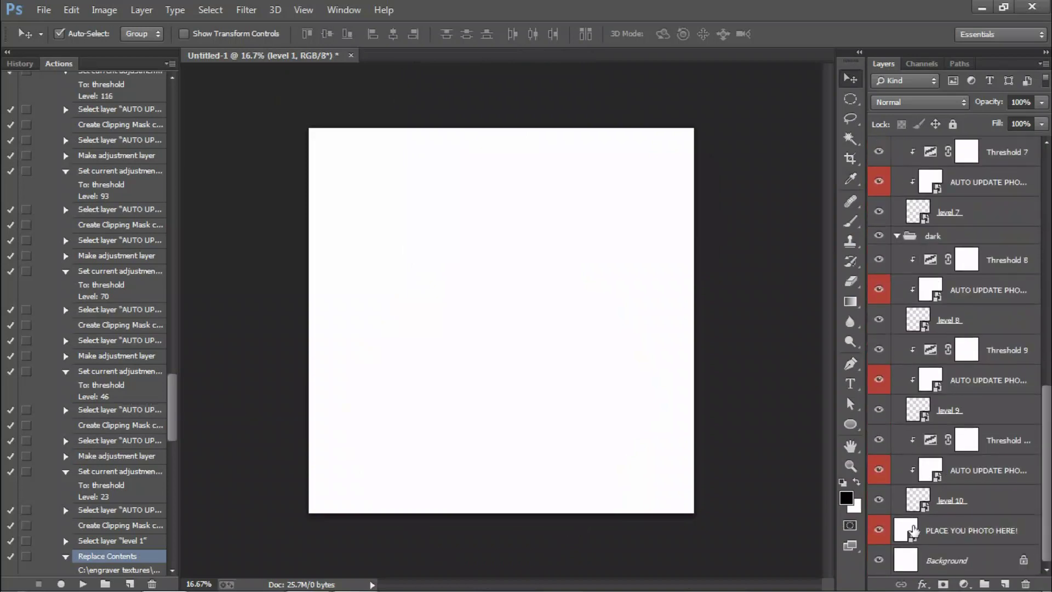
pyautogui.click(919, 531)
pyautogui.doubleClick(907, 532)
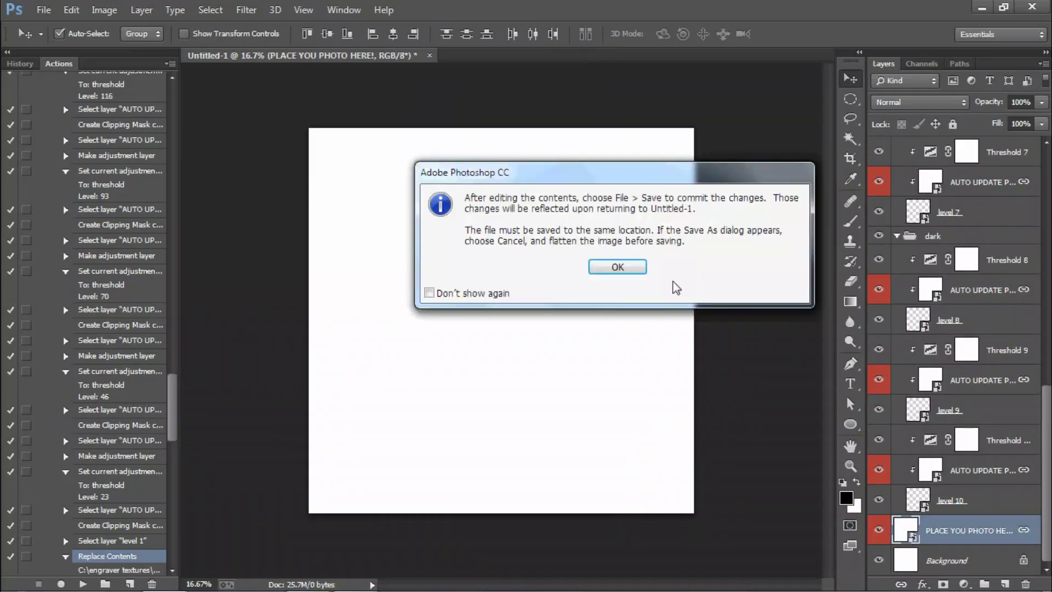
pyautogui.click(615, 266)
pyautogui.hotkey('ctrl', 'v')
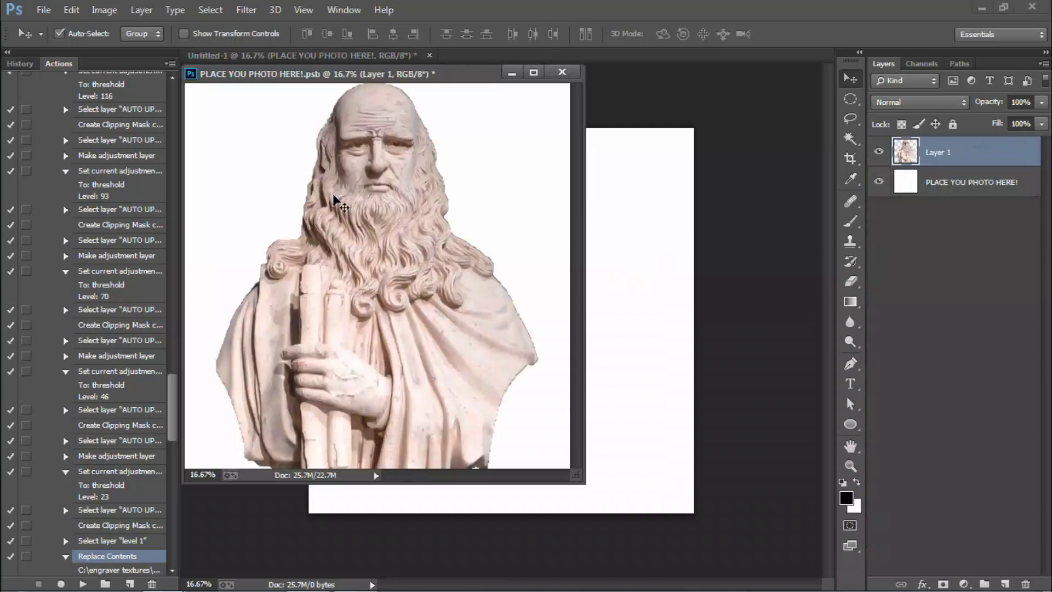
pyautogui.hotkey('ctrl', '-')
pyautogui.moveTo(383, 212); pyautogui.dragTo(382, 222)
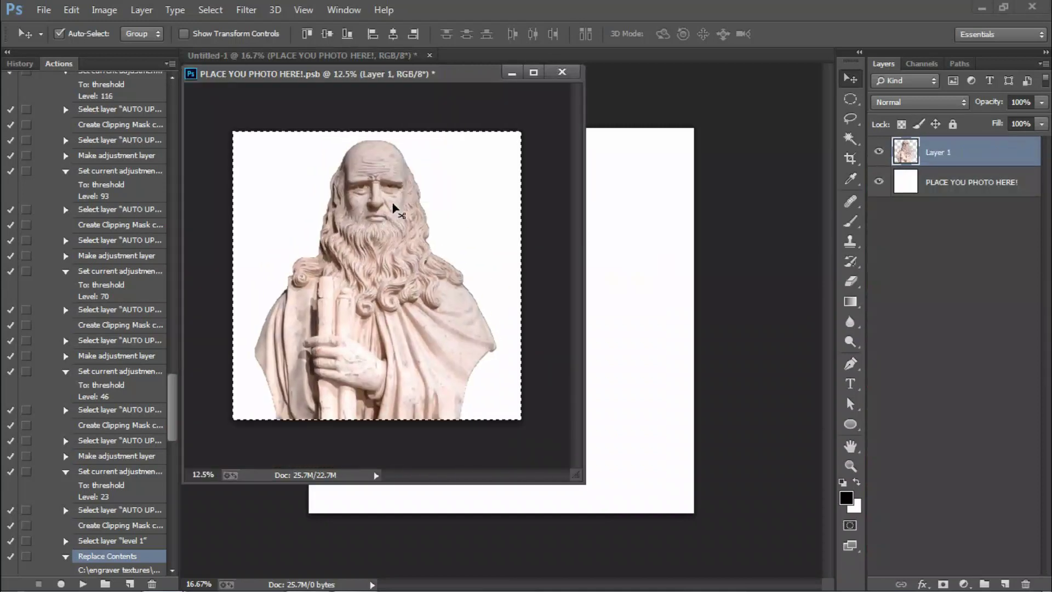
pyautogui.hotkey('ctrl', 'a')
pyautogui.click(392, 33)
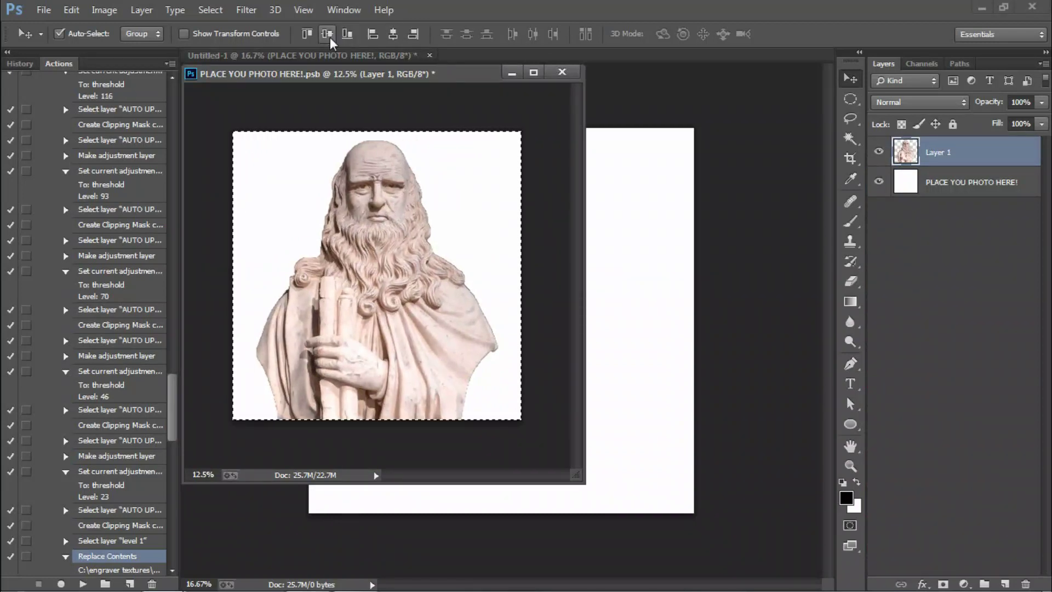
# - Save and close the smart object so the template updates, then select the level 10 layer
pyautogui.click(562, 72)
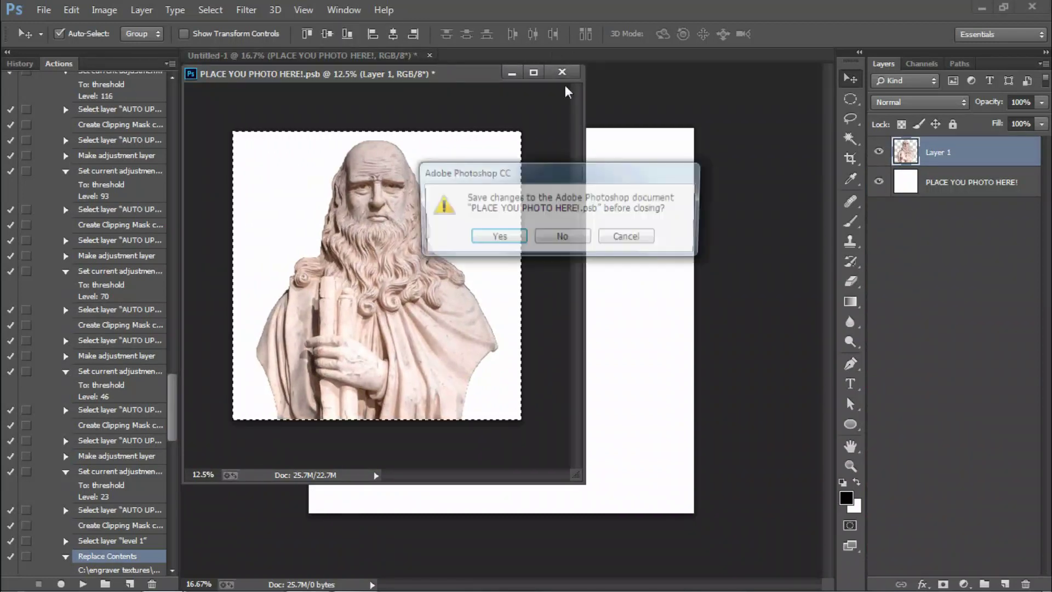
pyautogui.click(497, 239)
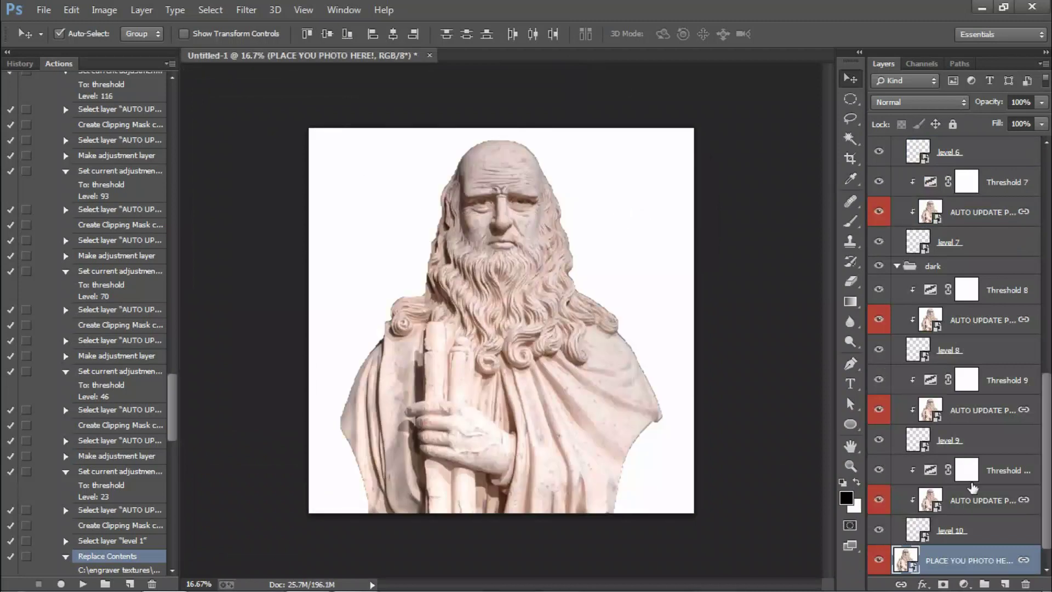
pyautogui.scroll(-1, 972, 474)
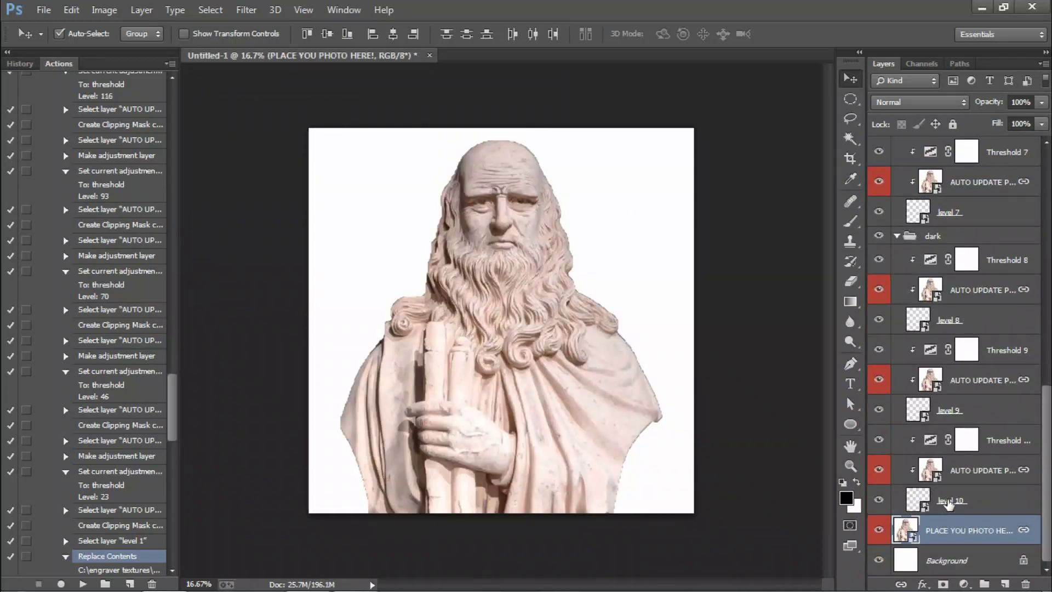
pyautogui.click(949, 501)
pyautogui.moveTo(176, 418); pyautogui.dragTo(195, 111)
pyautogui.click(53, 187)
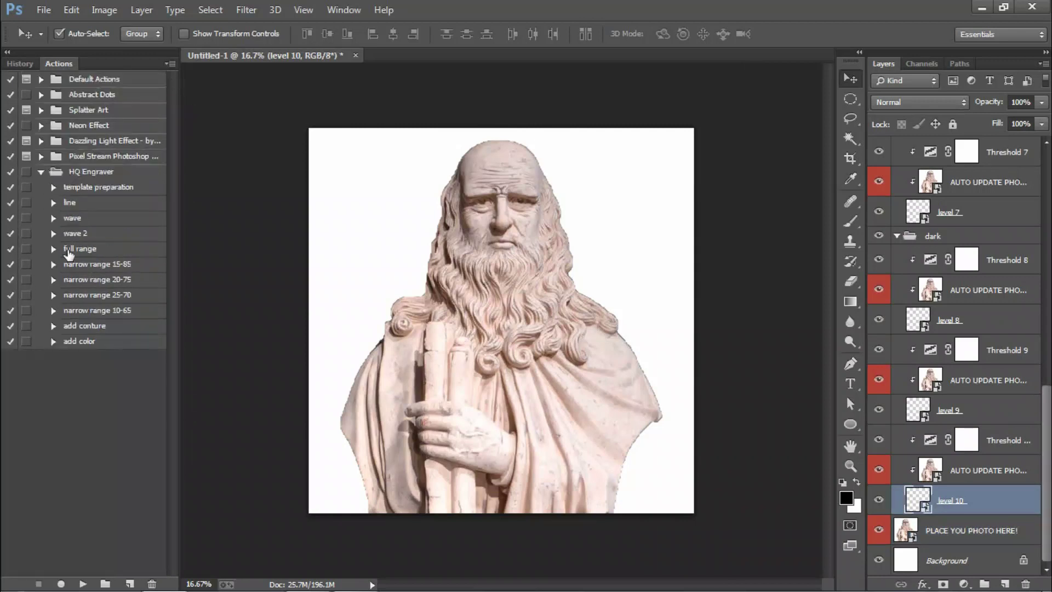
# - Play the wave action and place wave-10 from the wave texture folder
pyautogui.click(68, 251)
pyautogui.click(65, 235)
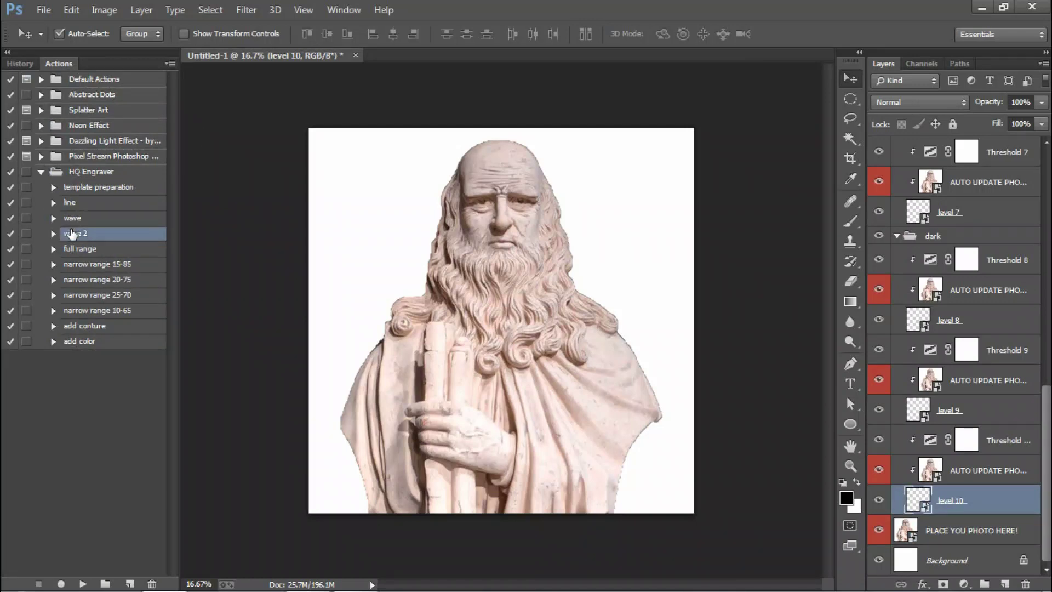
pyautogui.click(70, 204)
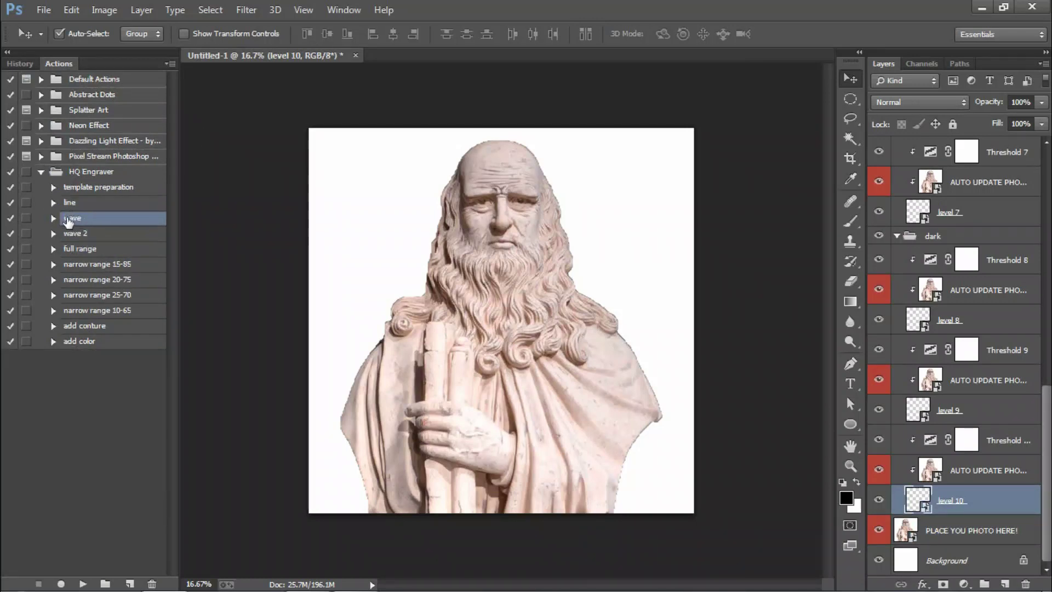
pyautogui.click(81, 584)
pyautogui.click(164, 125)
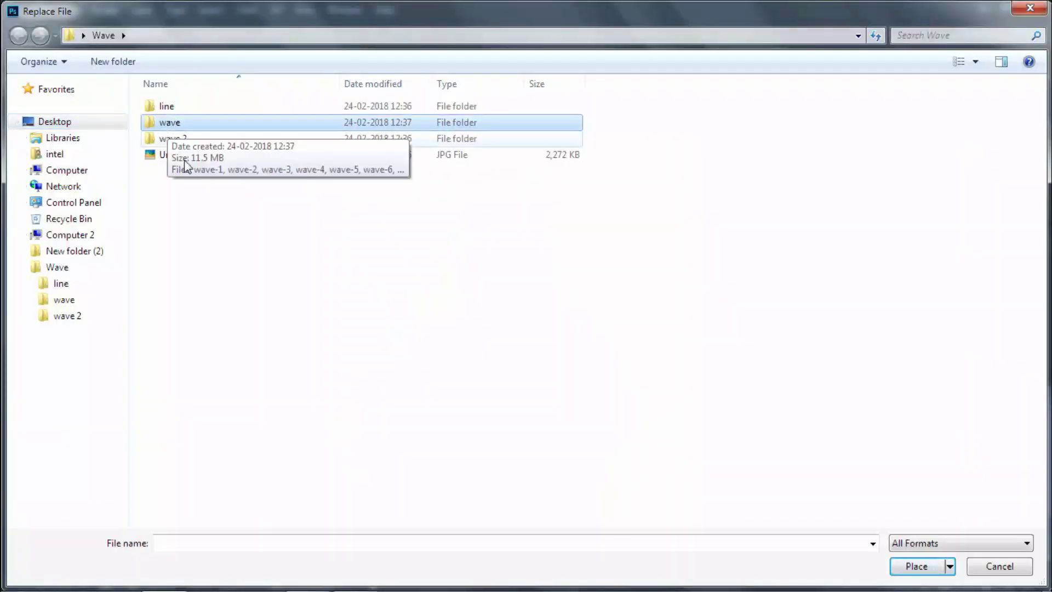
pyautogui.doubleClick(164, 124)
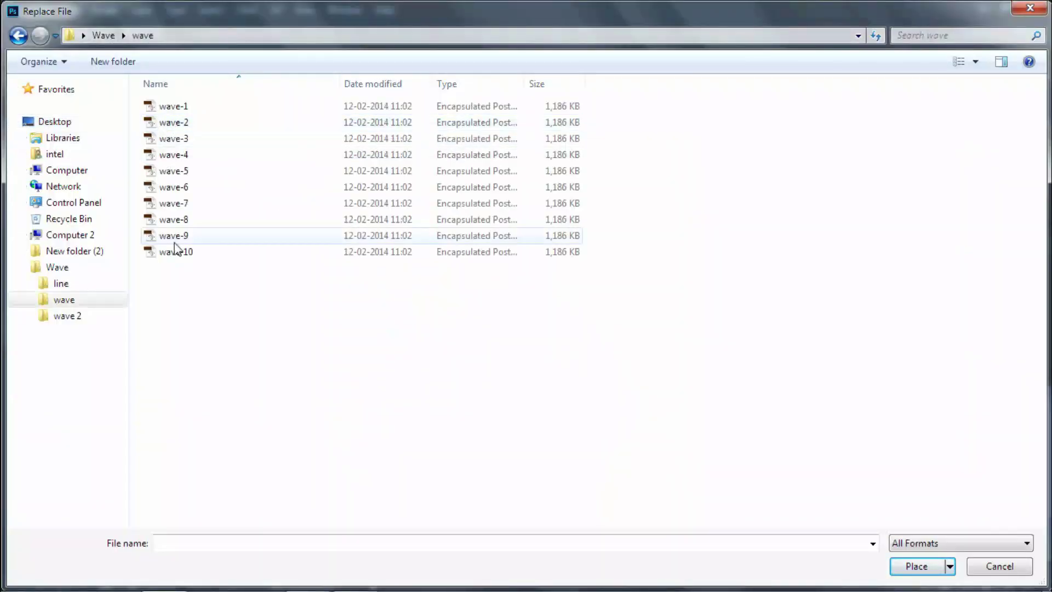
pyautogui.click(179, 255)
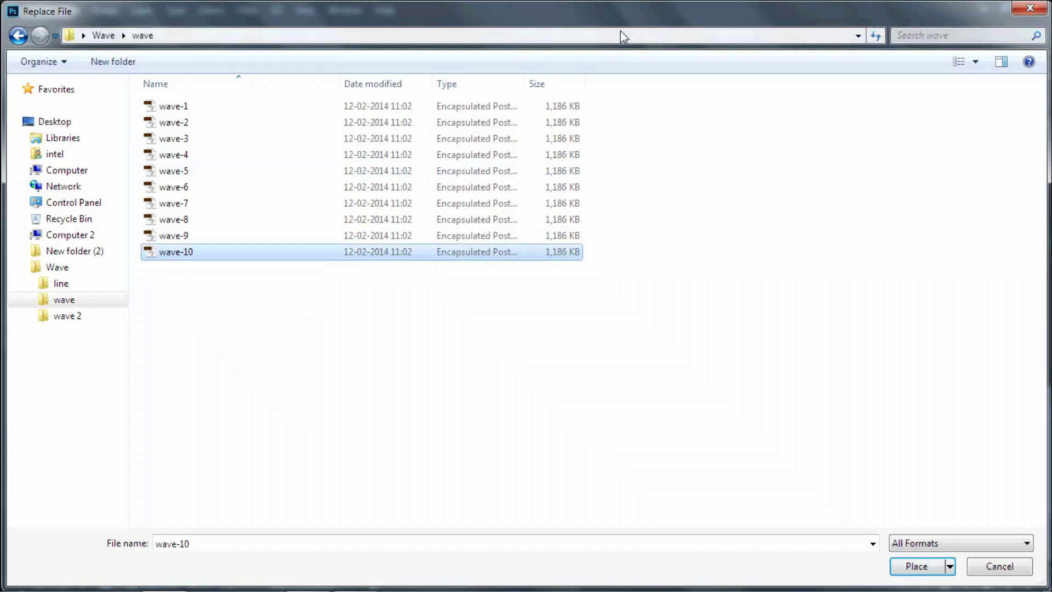
pyautogui.click(901, 565)
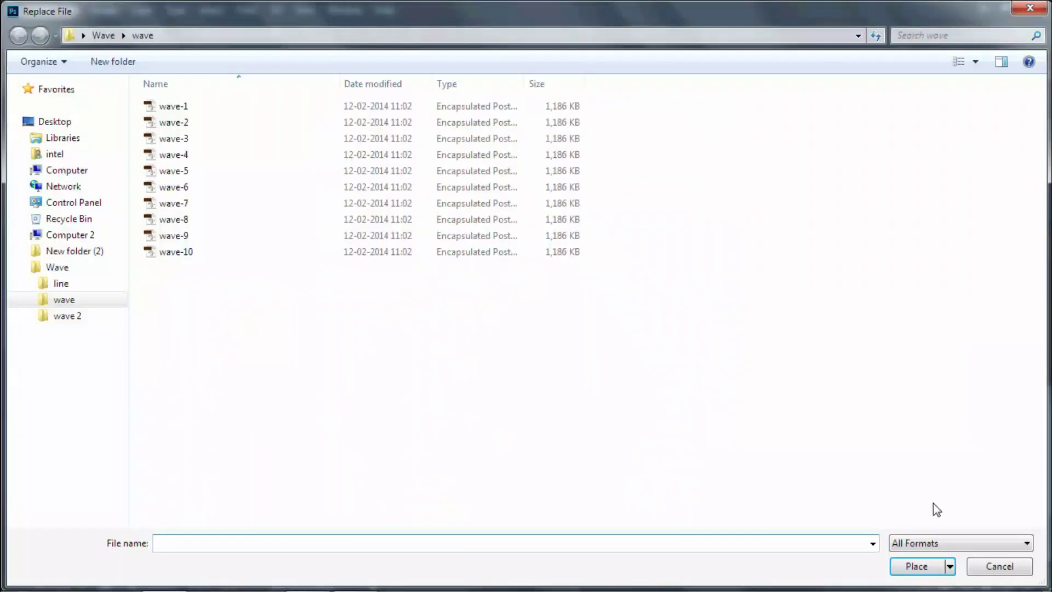
# - Place the wave-9, wave-8, wave-7 and wave-6 texture files
pyautogui.click(203, 236)
pyautogui.click(921, 571)
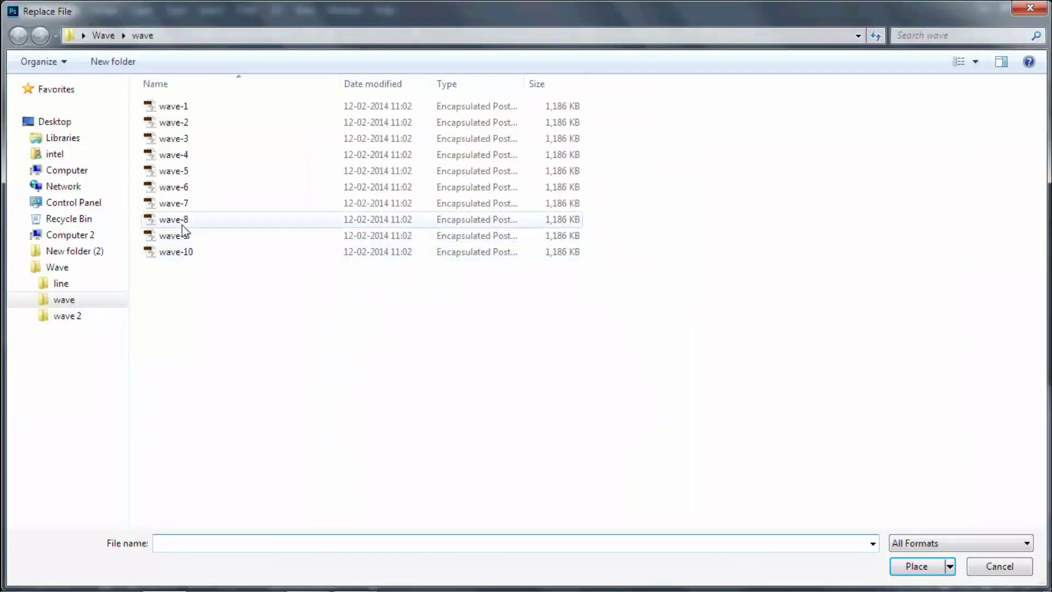
pyautogui.click(182, 225)
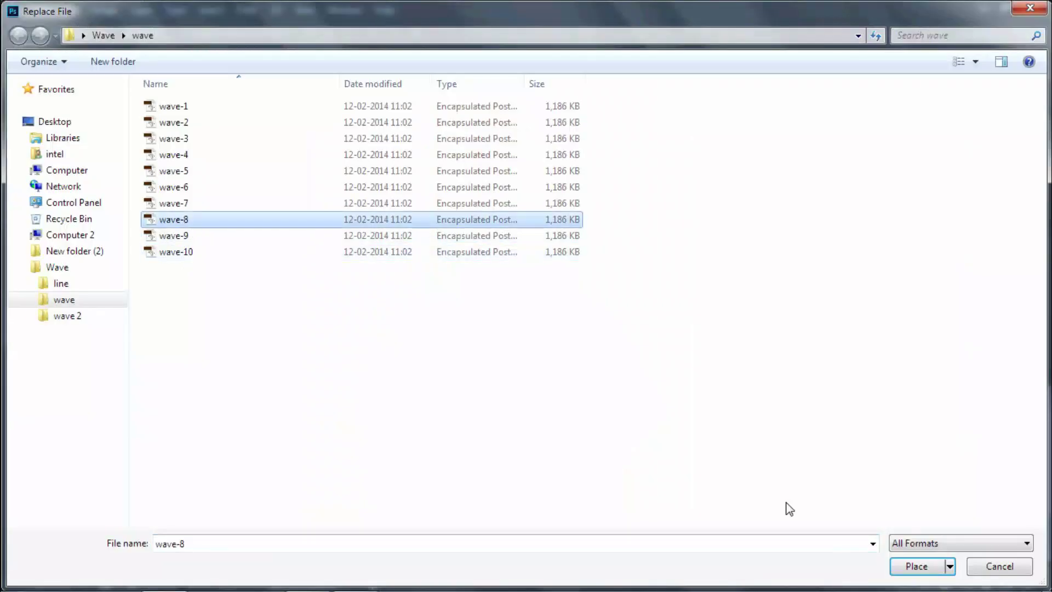
pyautogui.click(919, 569)
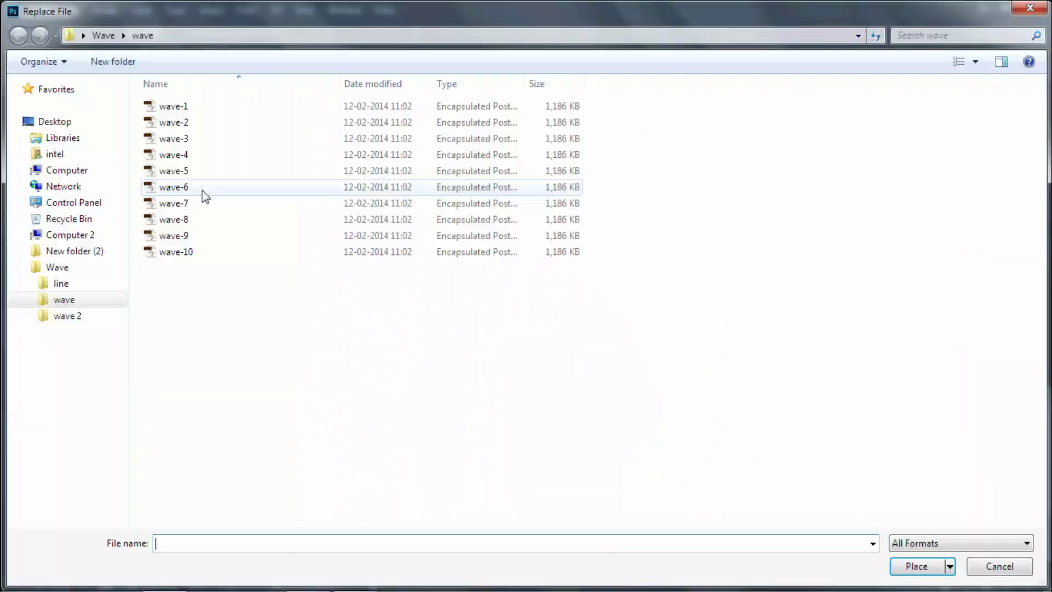
pyautogui.click(183, 203)
pyautogui.click(904, 565)
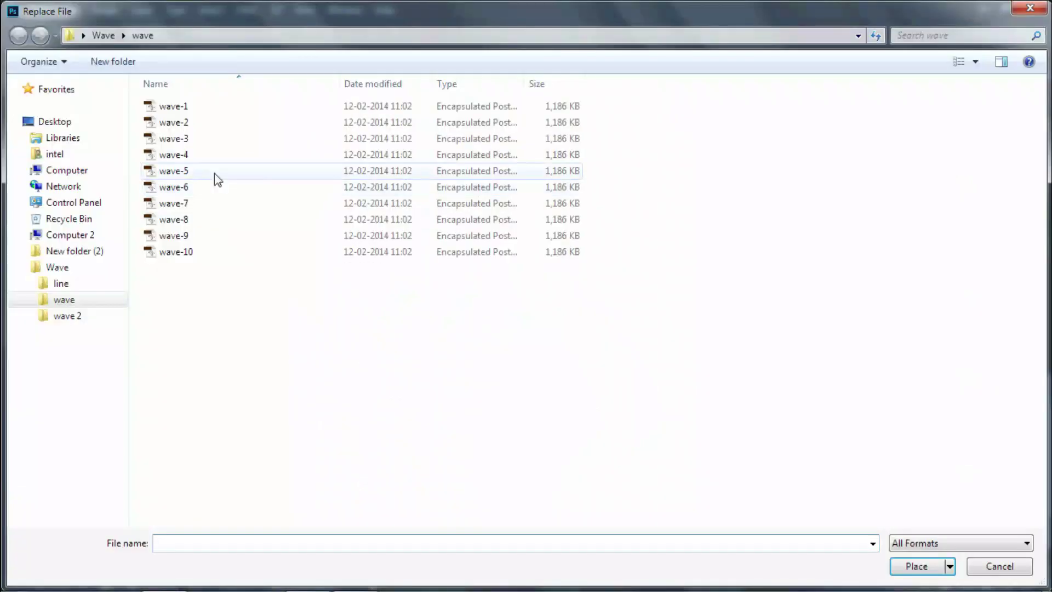
pyautogui.click(217, 187)
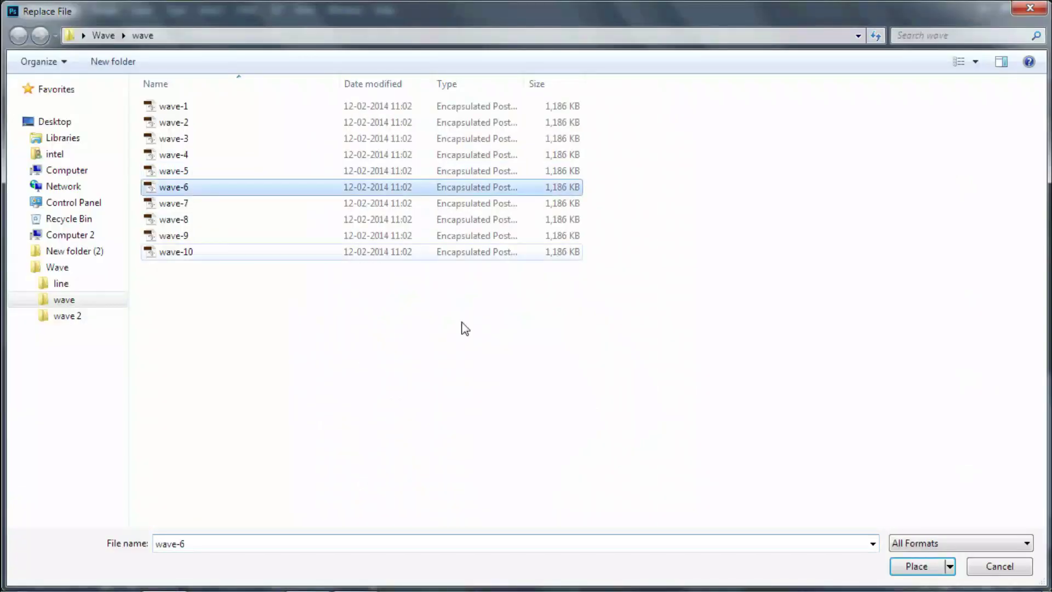
pyautogui.click(944, 566)
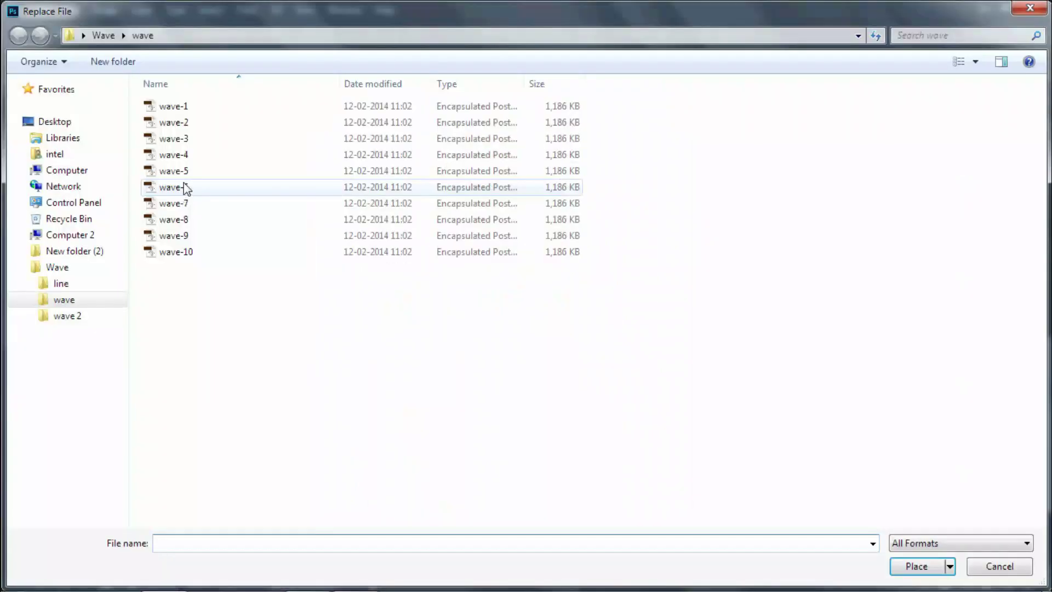
# - Place the wave-5, wave-4, wave-3, wave-2 and wave-1 texture files
pyautogui.click(180, 171)
pyautogui.click(901, 567)
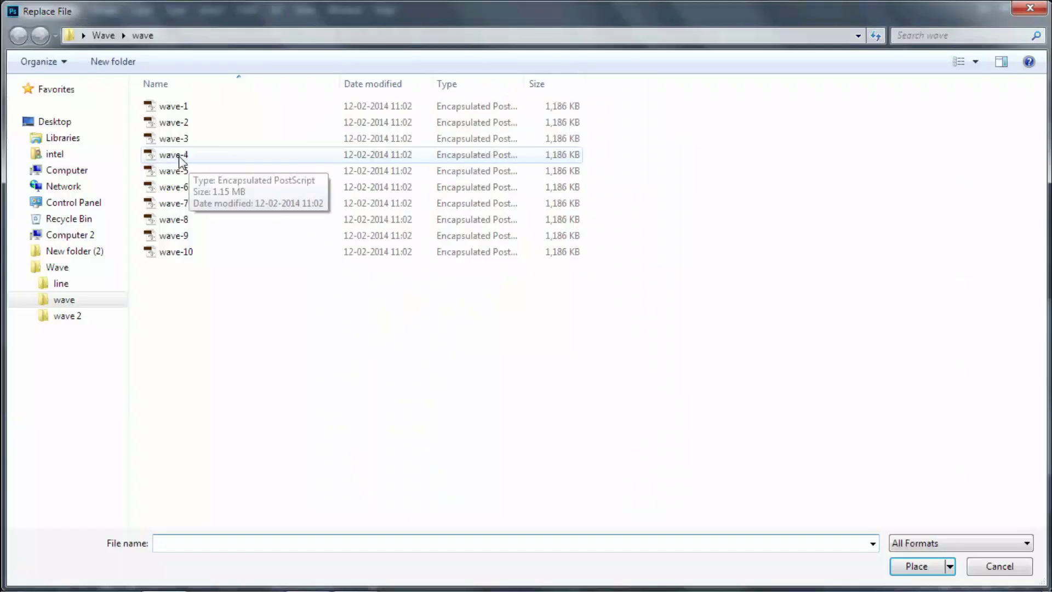
pyautogui.click(181, 156)
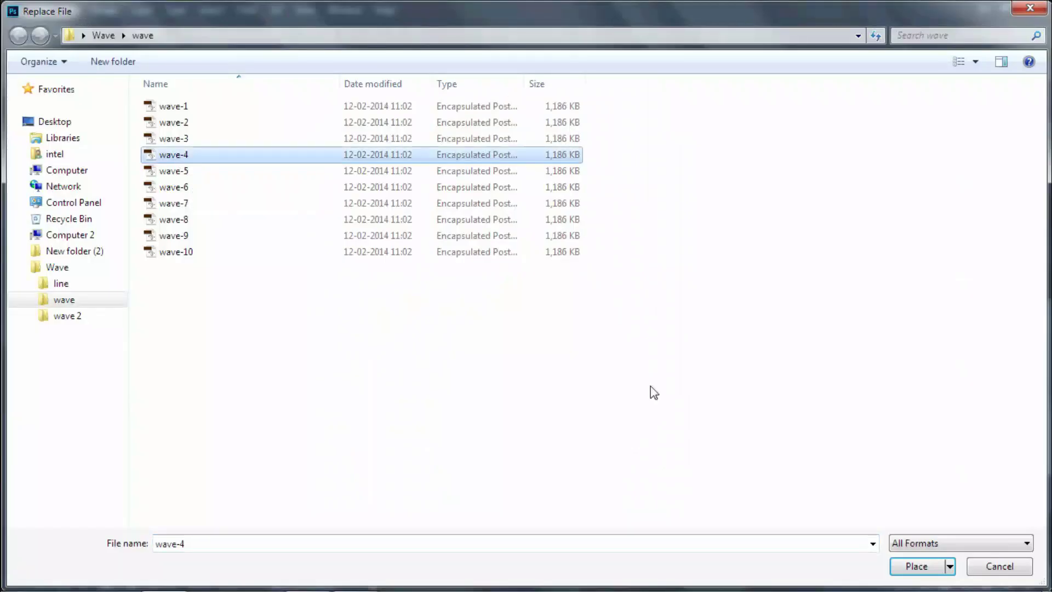
pyautogui.click(914, 568)
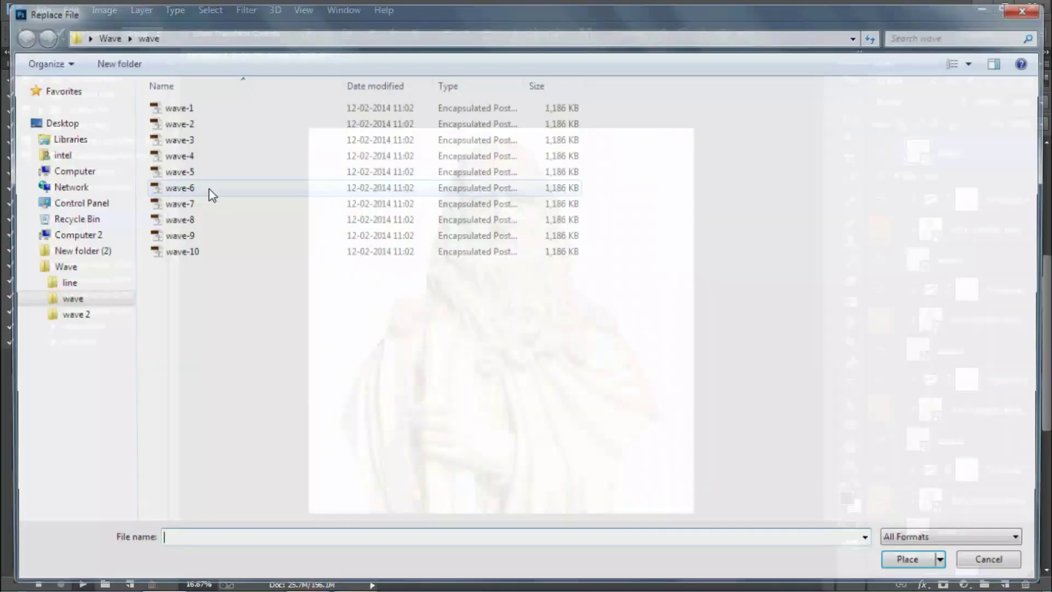
pyautogui.click(180, 155)
pyautogui.click(181, 138)
pyautogui.click(901, 565)
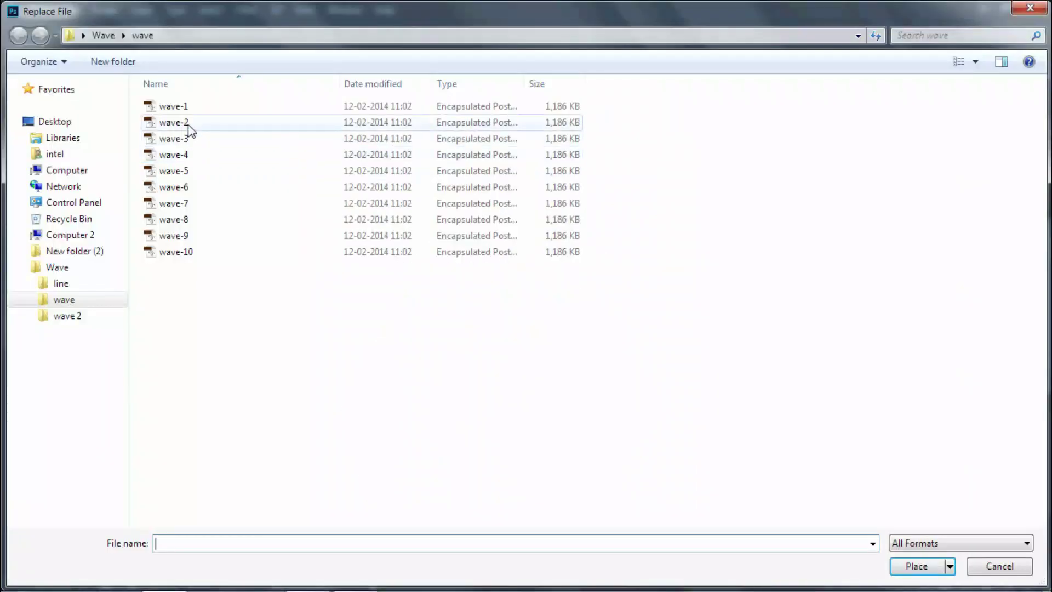
pyautogui.click(188, 123)
pyautogui.click(912, 566)
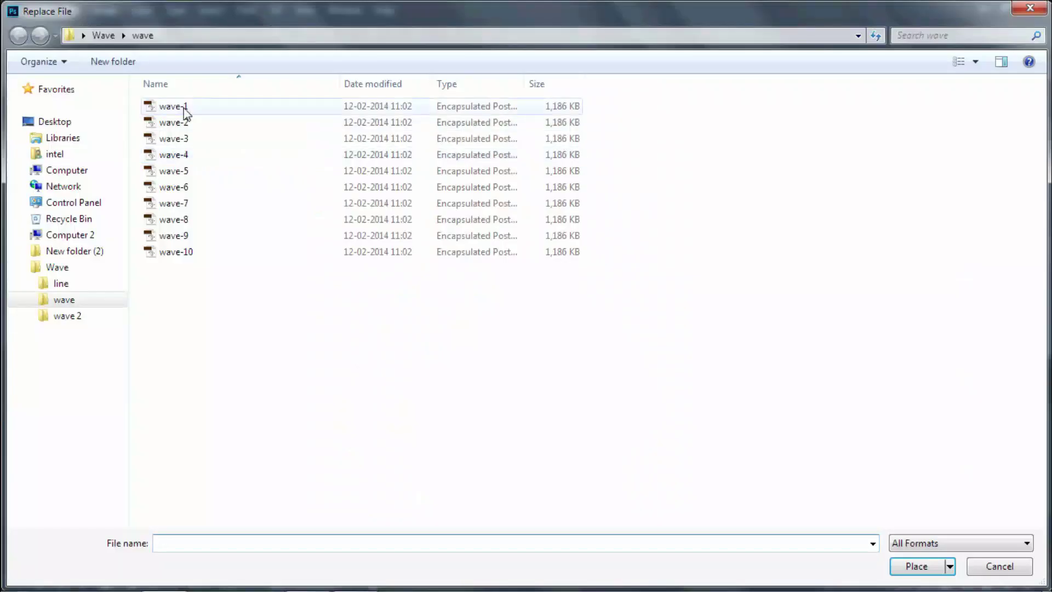
pyautogui.click(184, 107)
pyautogui.click(904, 566)
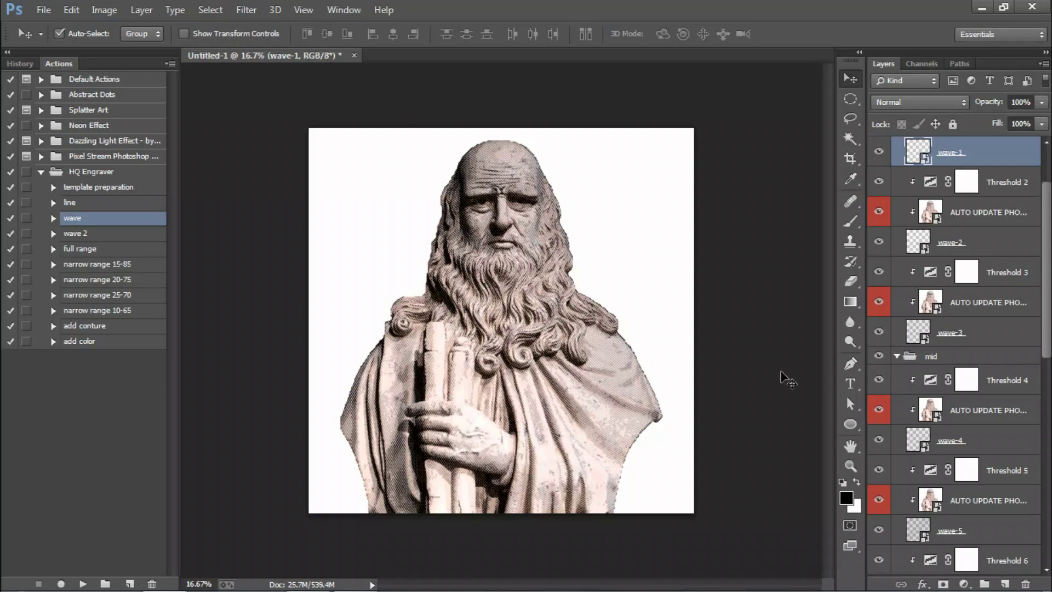
# - Hide the PLACE YOU PHOTO HERE! layer and collapse the dark, mid and light groups
pyautogui.scroll(-10, 945, 518)
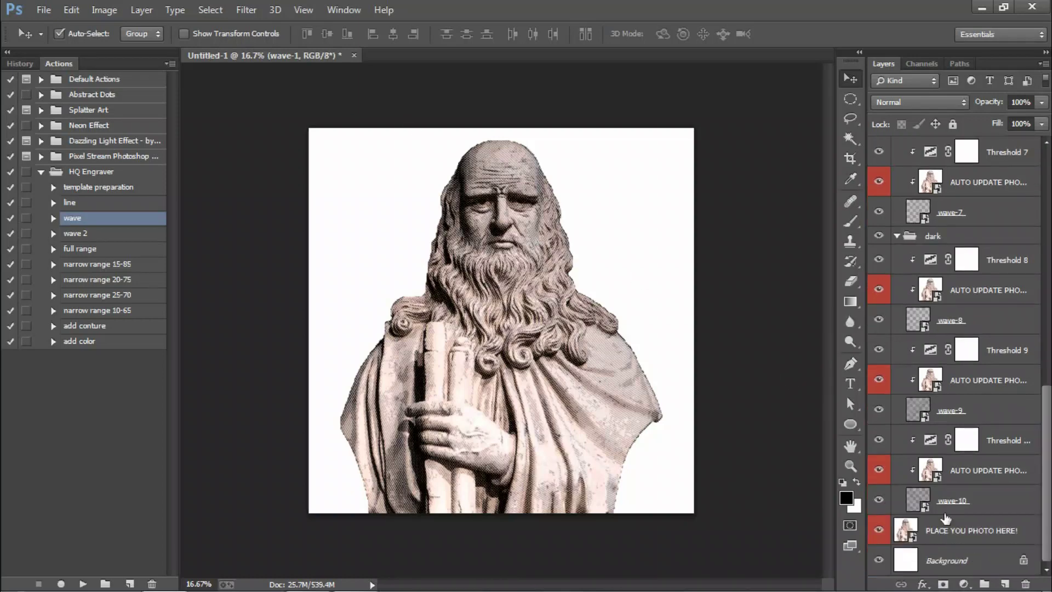
pyautogui.click(878, 530)
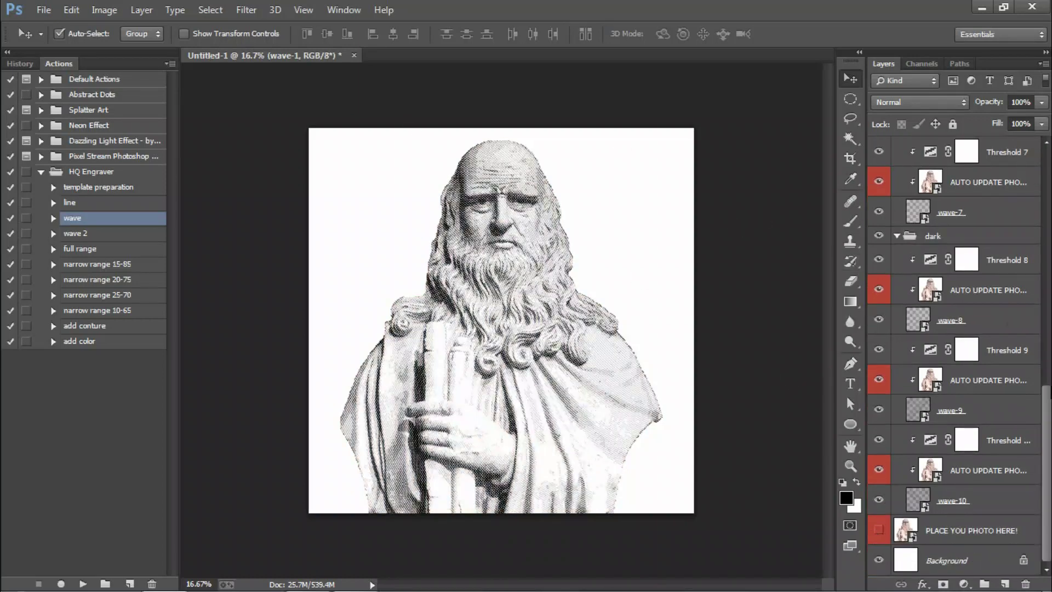
pyautogui.click(896, 235)
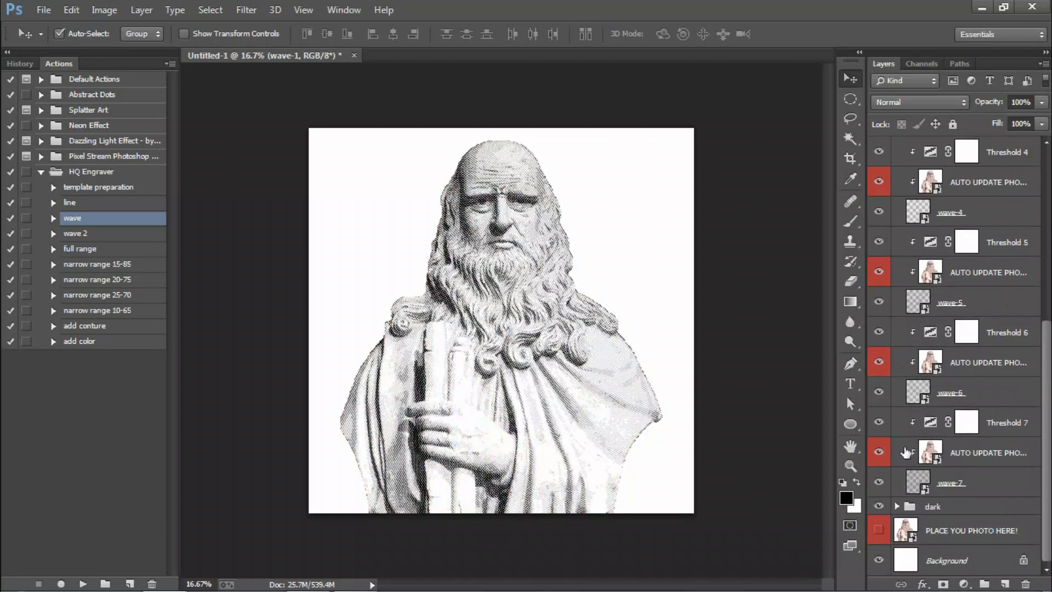
pyautogui.scroll(2, 911, 274)
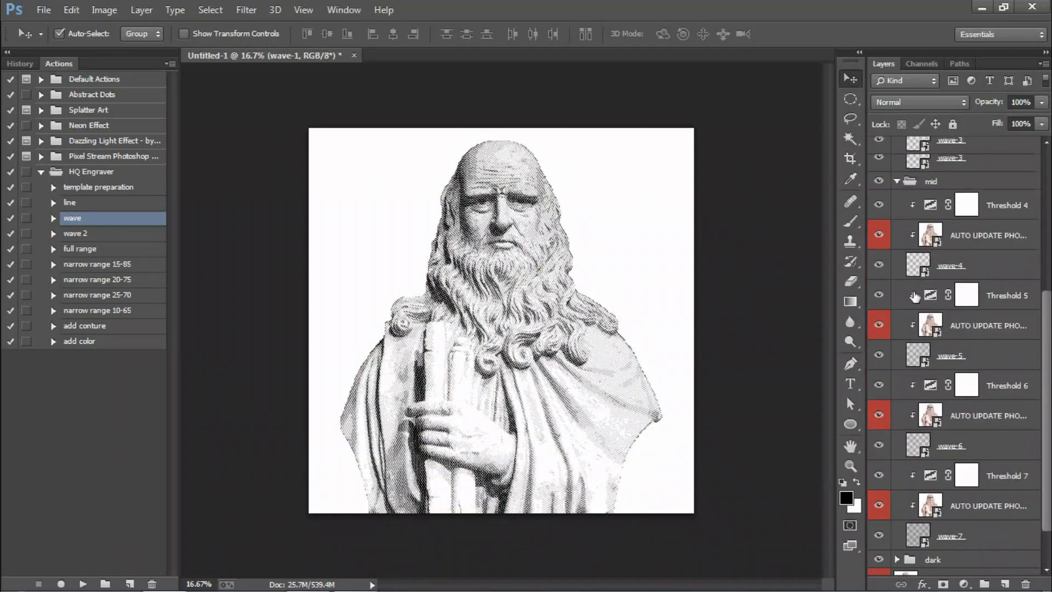
pyautogui.scroll(2, 899, 242)
pyautogui.click(897, 253)
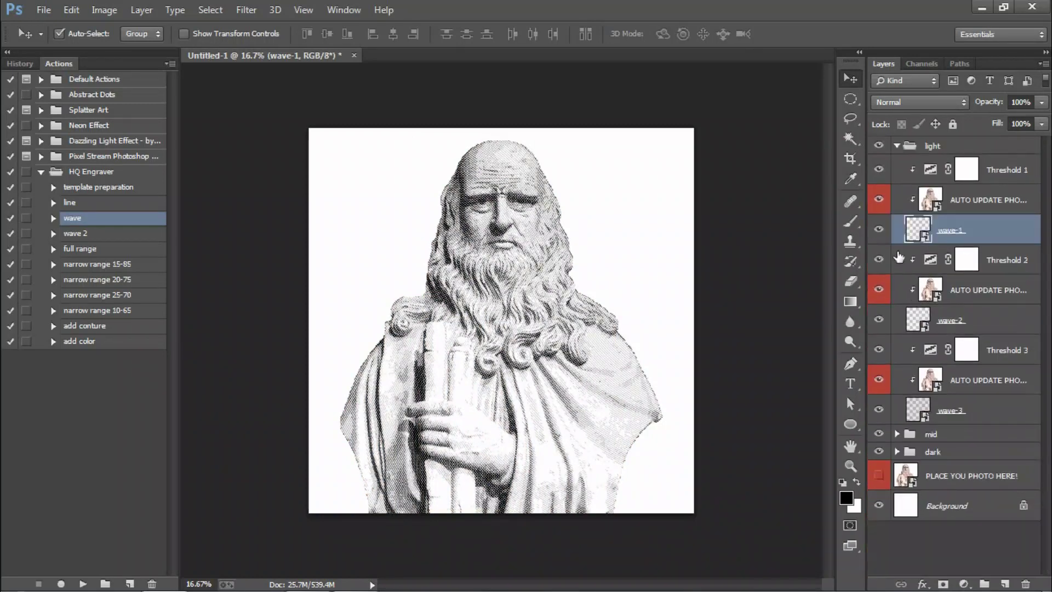
pyautogui.click(897, 145)
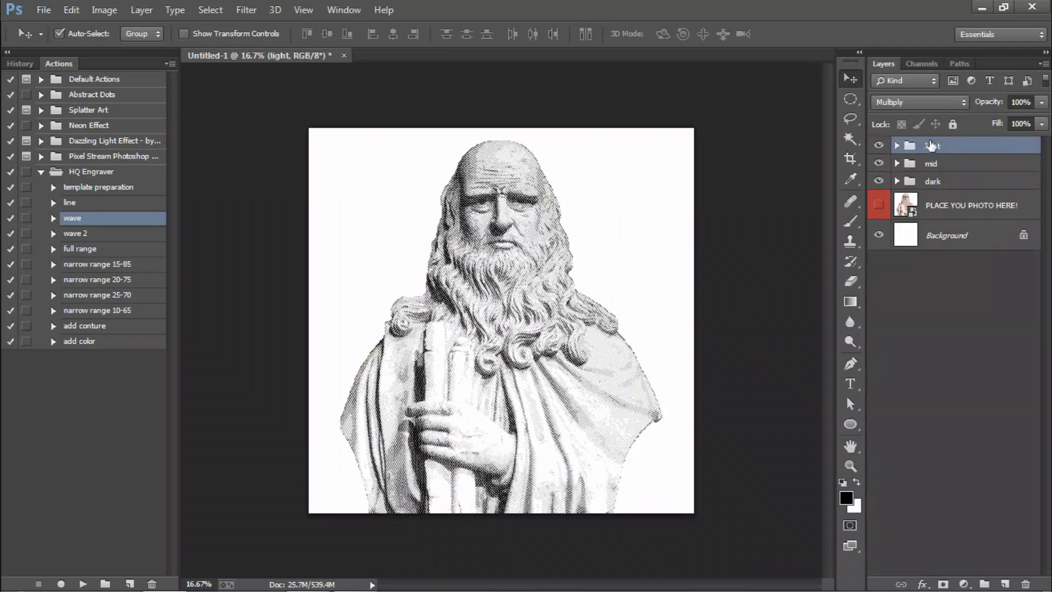
# - Play the narrow range 20-75 action, then collapse the light, mid and dark groups
pyautogui.click(53, 250)
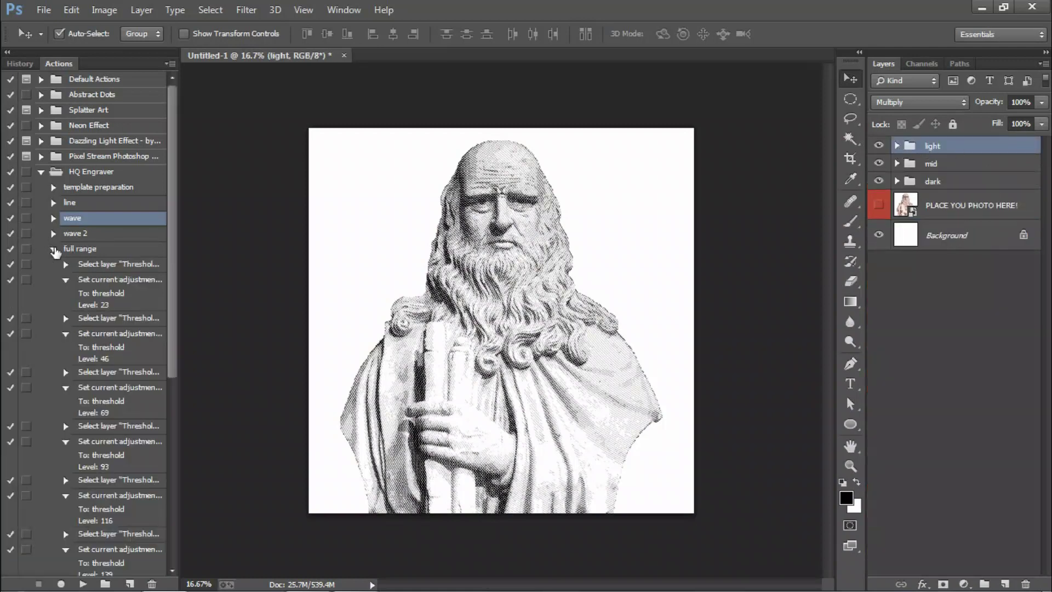
pyautogui.click(54, 250)
pyautogui.click(54, 265)
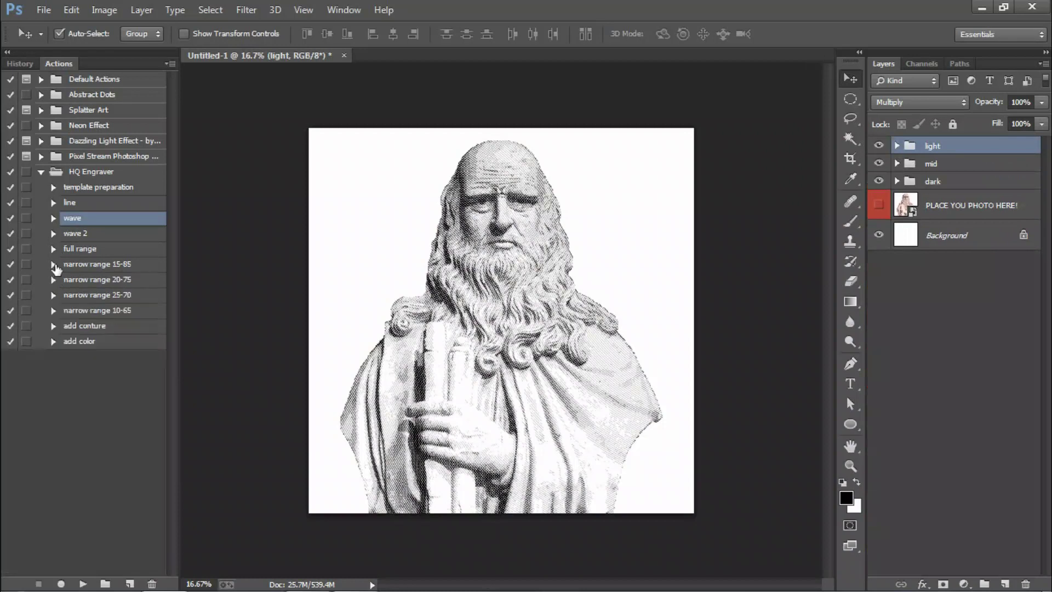
pyautogui.click(54, 296)
pyautogui.click(92, 282)
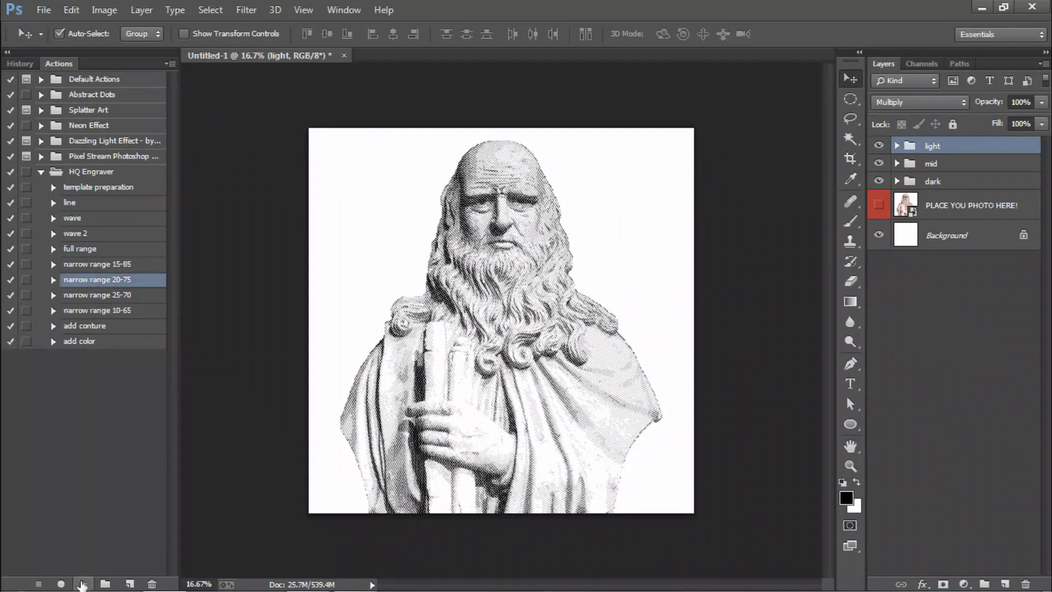
pyautogui.click(82, 584)
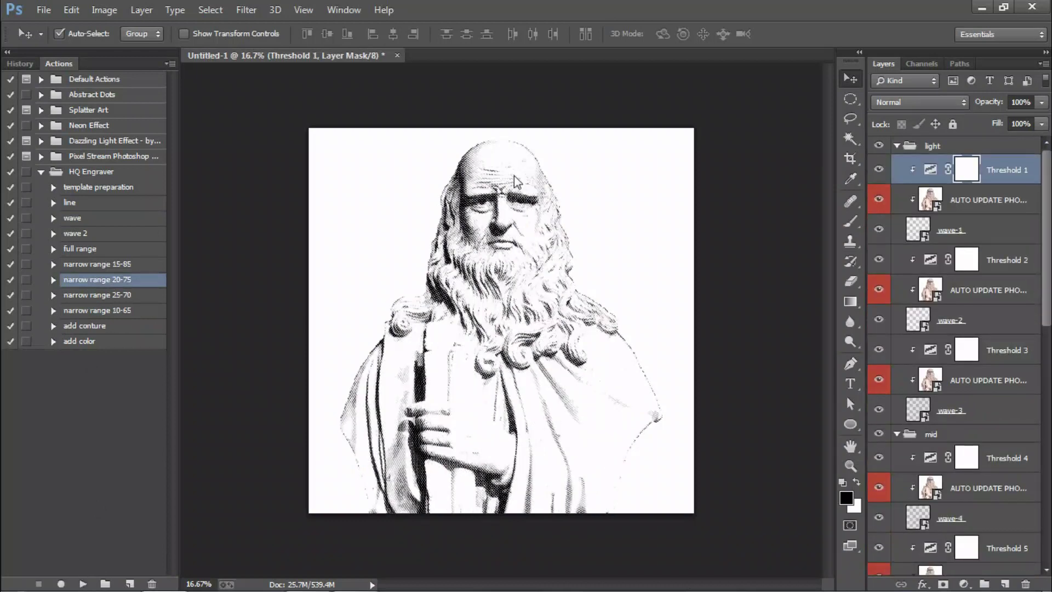
pyautogui.click(897, 146)
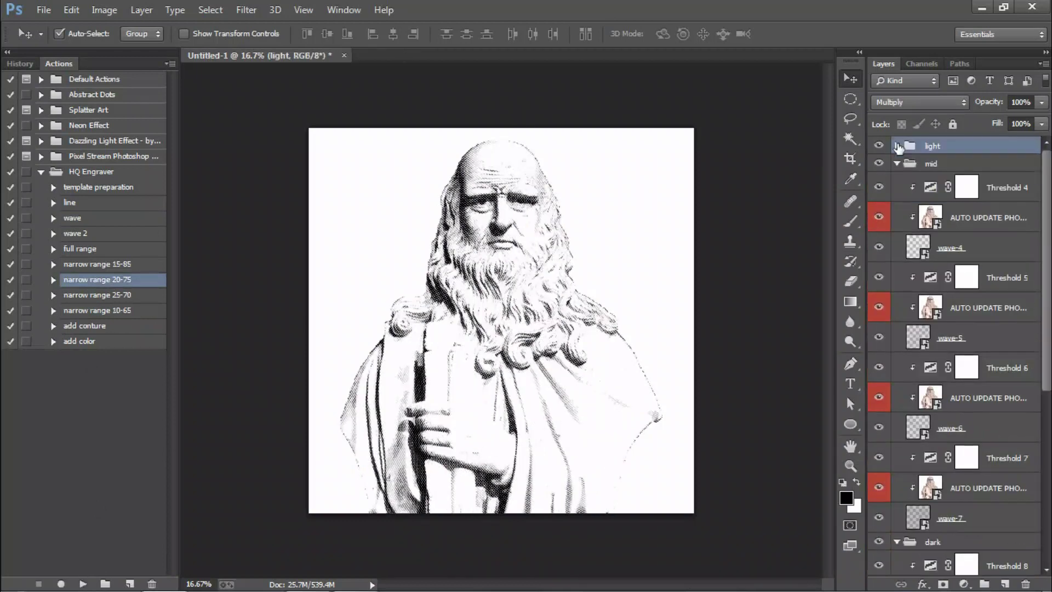
pyautogui.click(897, 164)
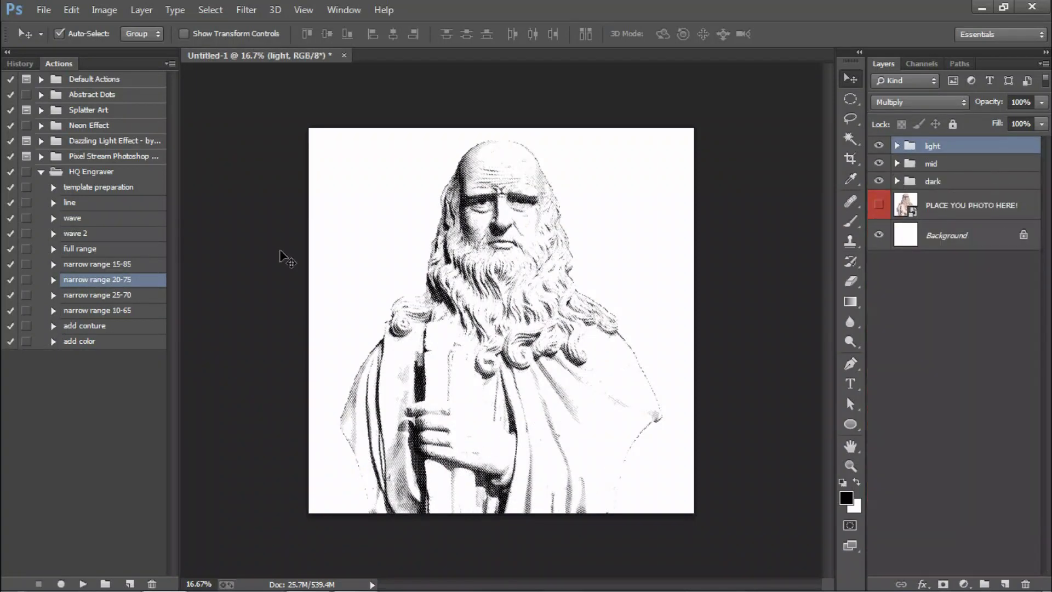
pyautogui.click(72, 328)
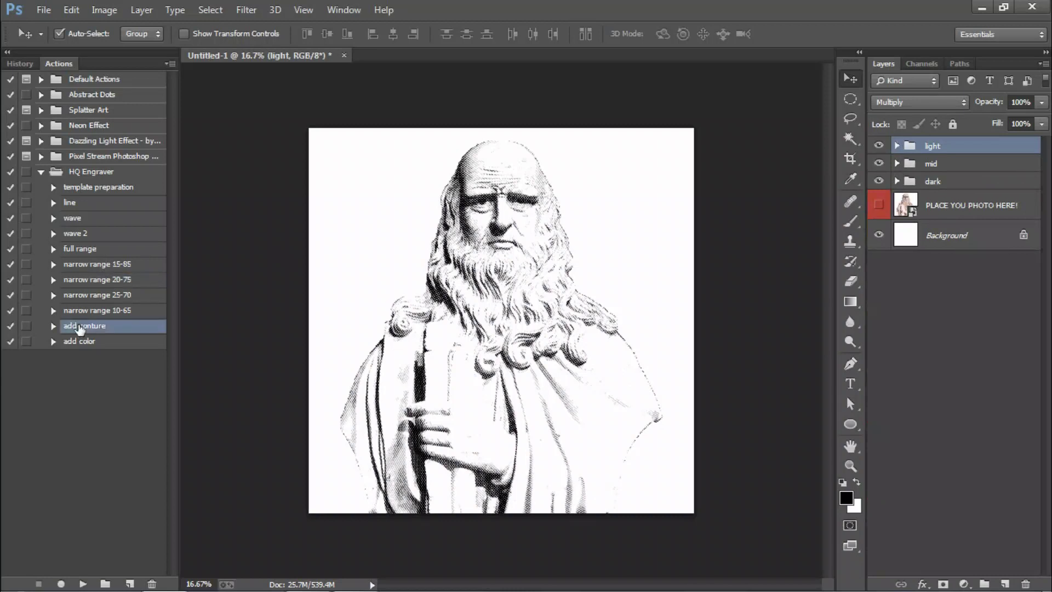
# - Add the final conture group, move it to the top, and set Levels 1 midtones to 0.51
pyautogui.click(83, 584)
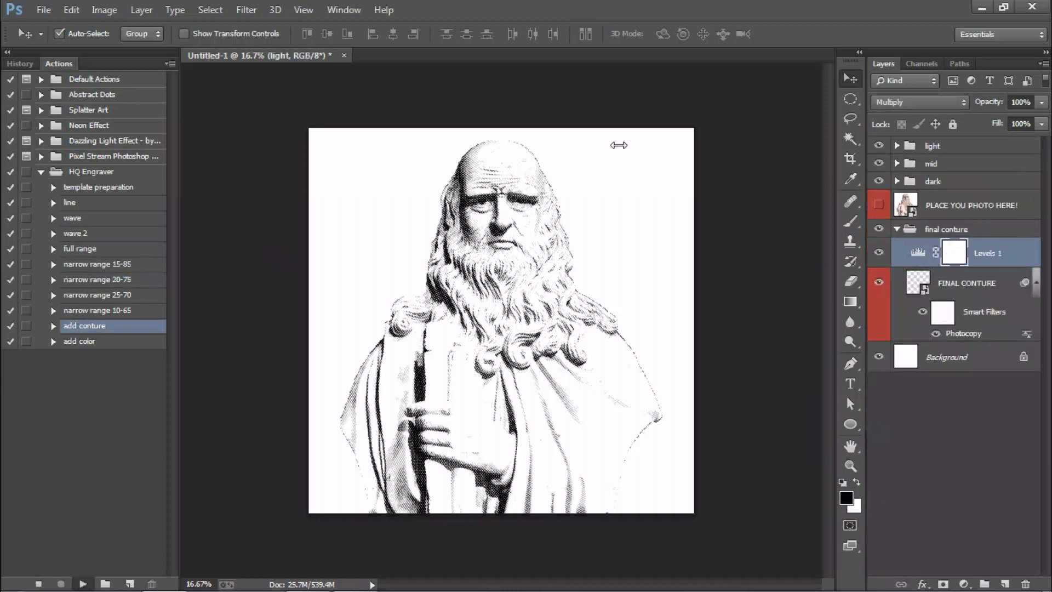
pyautogui.click(898, 229)
pyautogui.hotkey('ctrl', 'shift', ']')
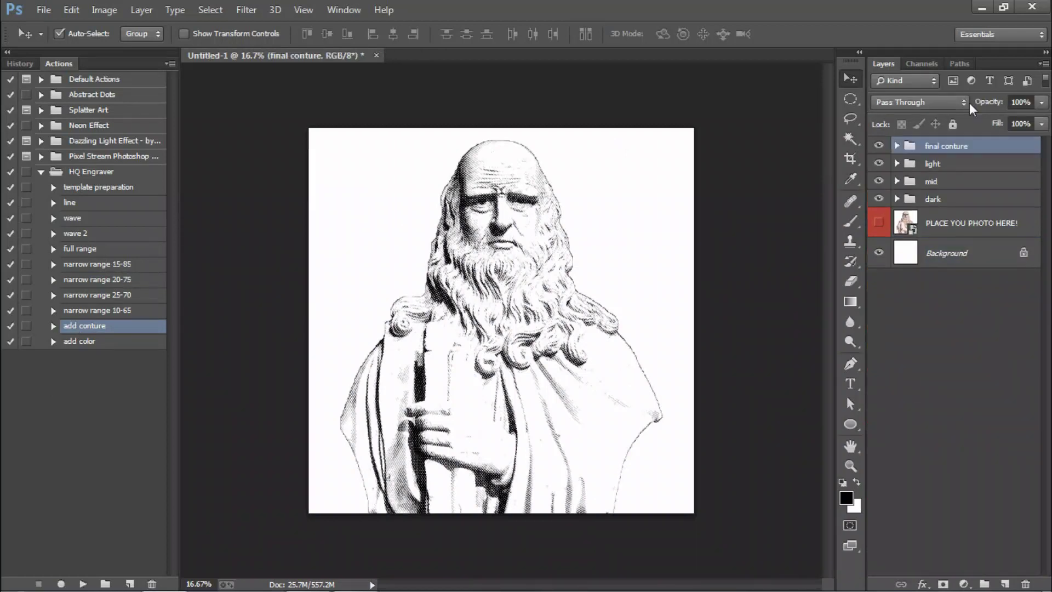
pyautogui.click(897, 146)
pyautogui.doubleClick(920, 201)
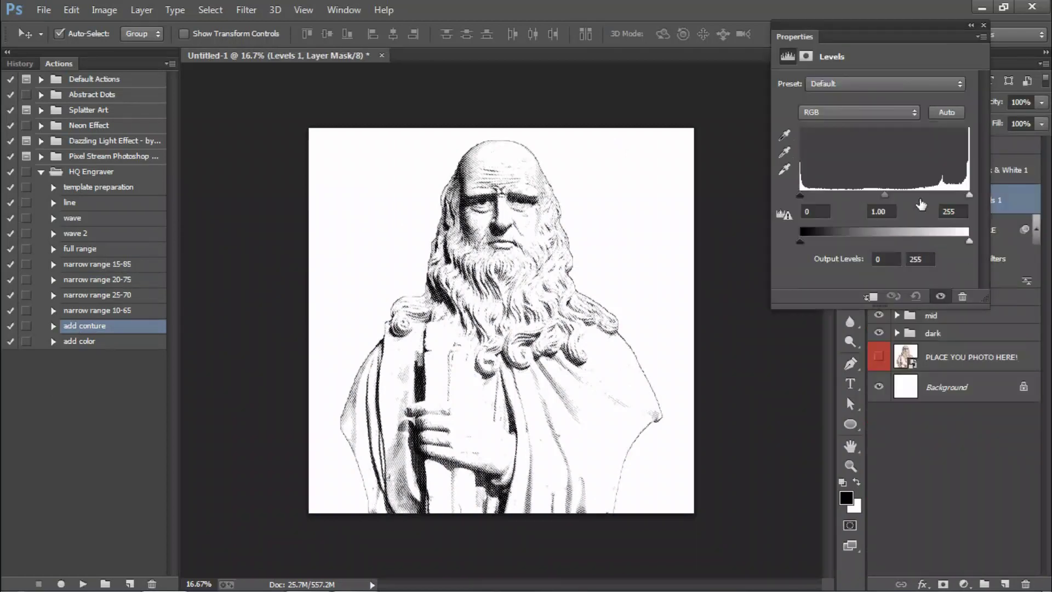
pyautogui.moveTo(886, 193)
pyautogui.mouseDown()
pyautogui.moveTo(877, 196)
pyautogui.moveTo(919, 196)
pyautogui.mouseUp()
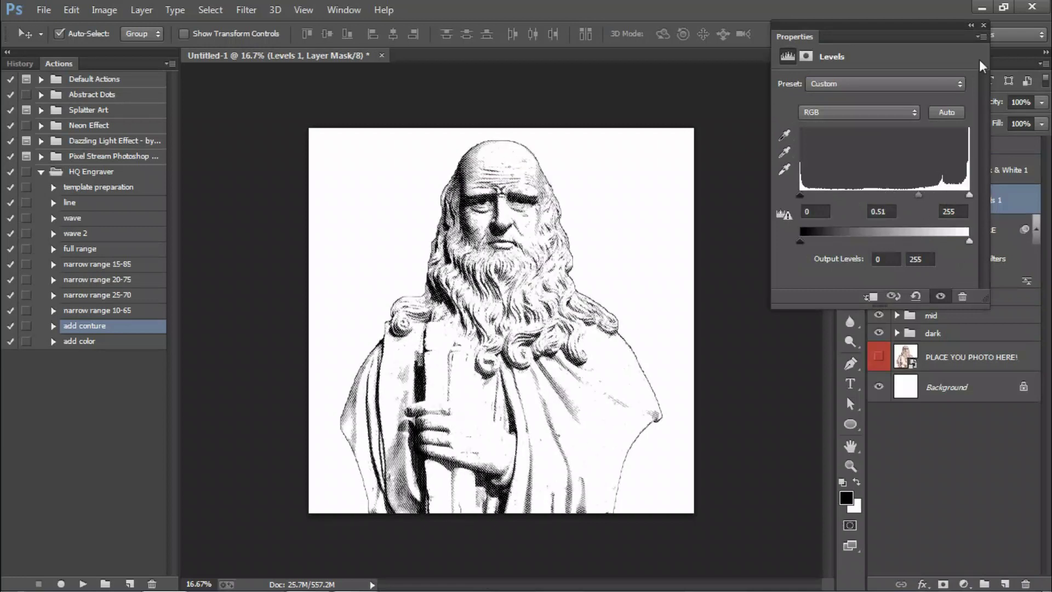
pyautogui.click(983, 25)
pyautogui.click(88, 342)
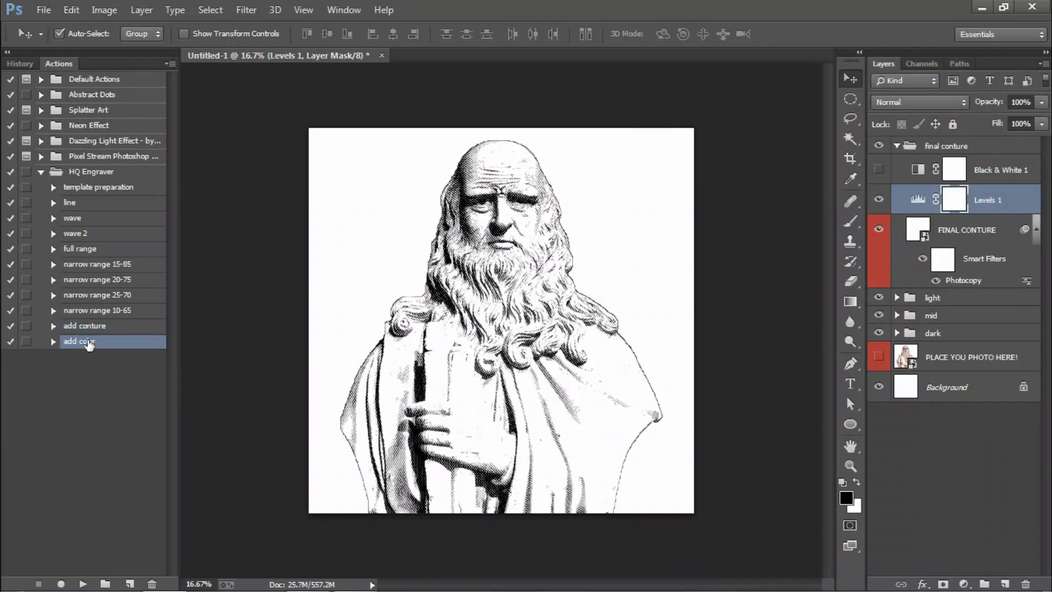
# - Apply the add color brown tint, compare it on and off, then view full screen zoomed in
pyautogui.click(83, 584)
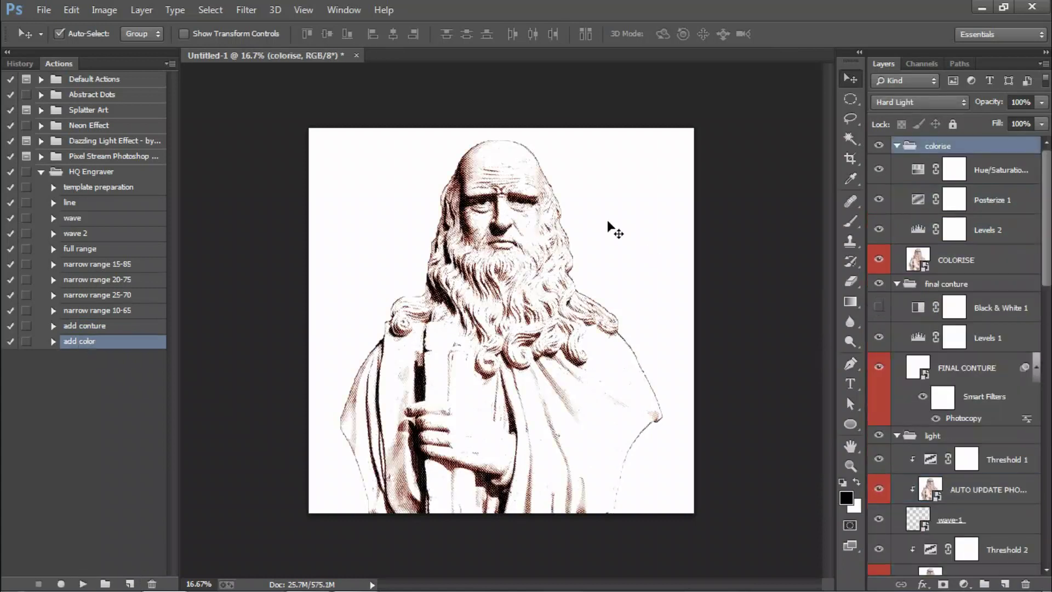
pyautogui.click(879, 146)
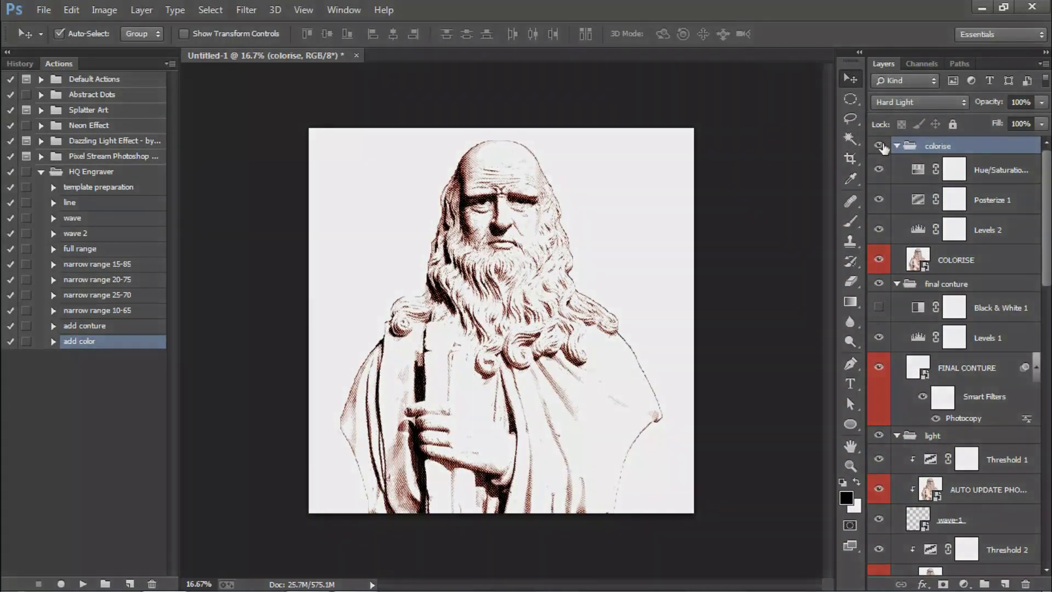
pyautogui.click(897, 146)
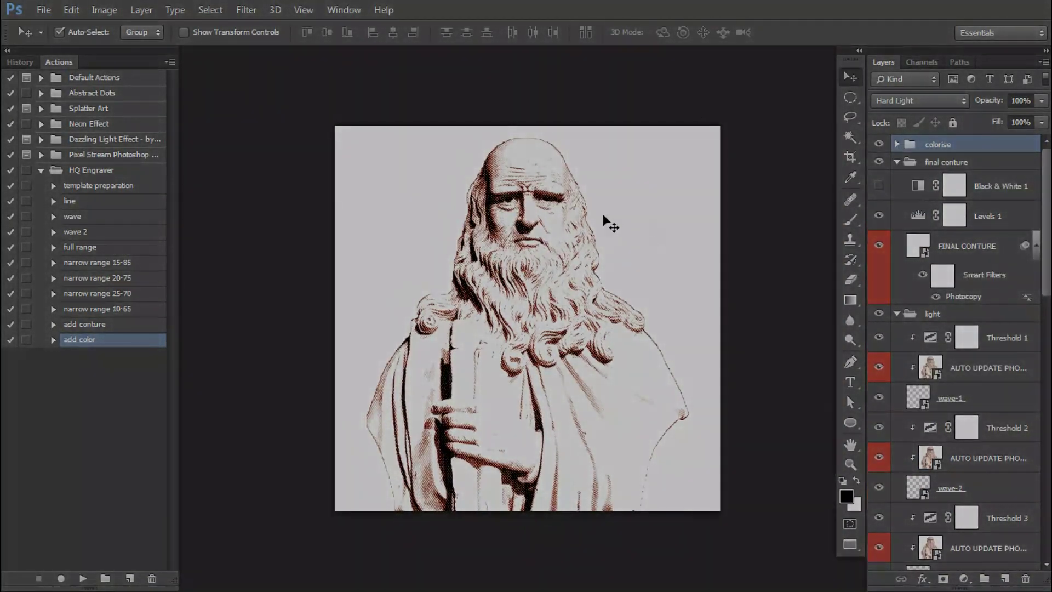
pyautogui.press('f')
pyautogui.press('f')
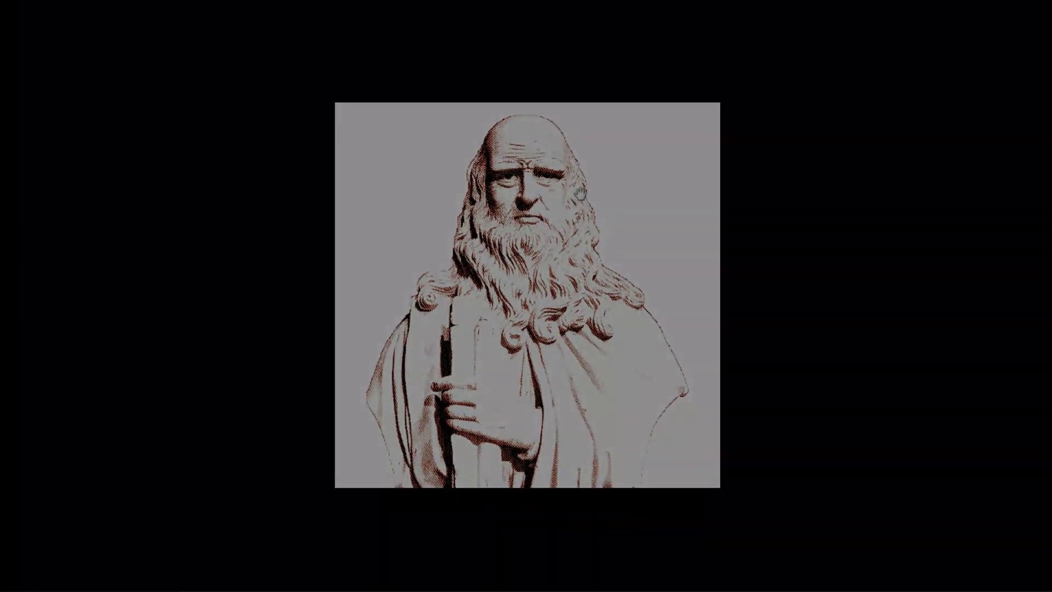
pyautogui.hotkey('ctrl', '+')
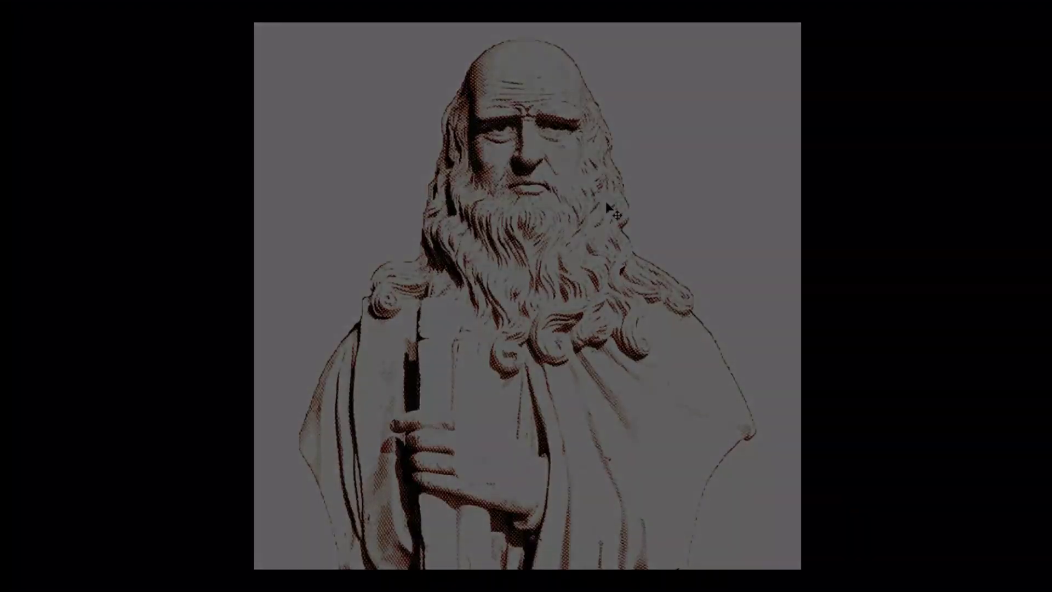